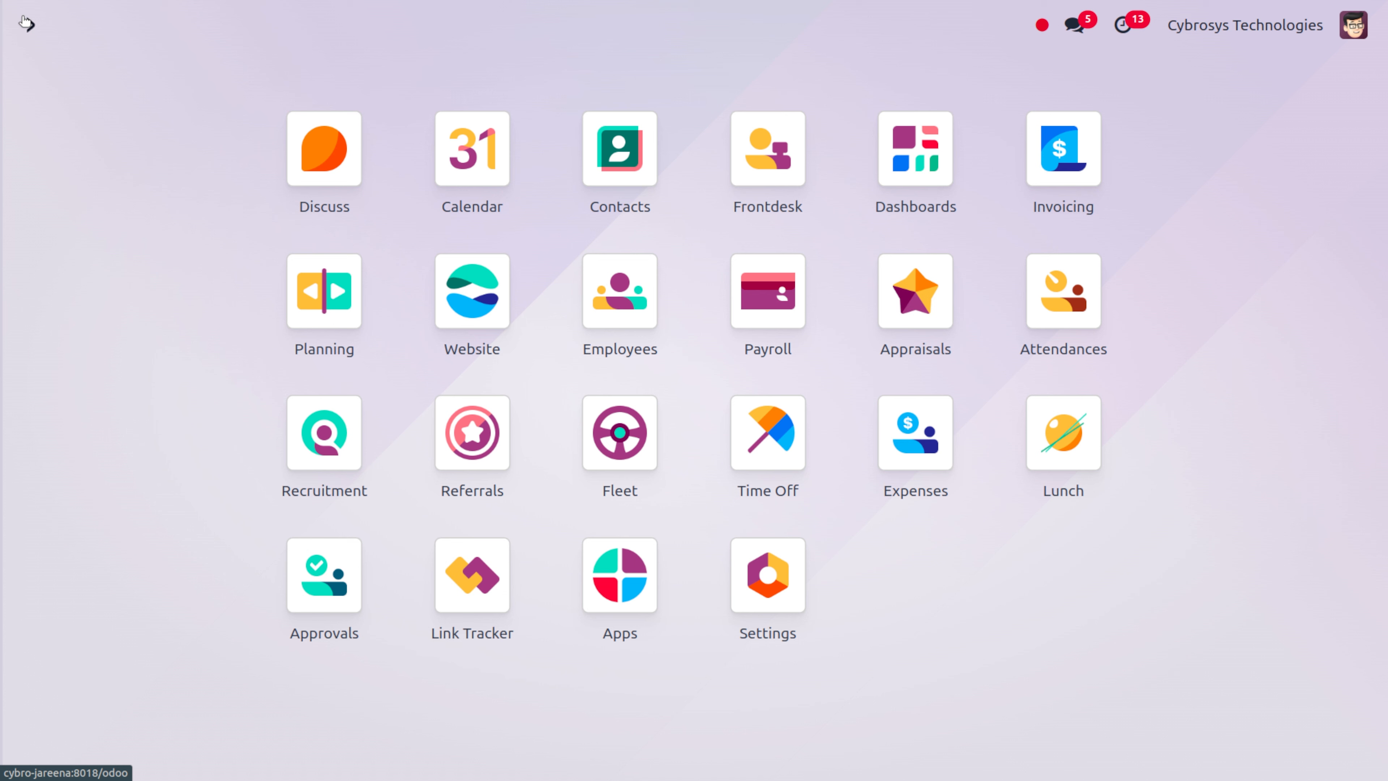
Open the Payroll app by searching 'pa' from the Odoo home screen
{"action": "type", "text": "pa"}
{"action": "key", "text": "Return"}
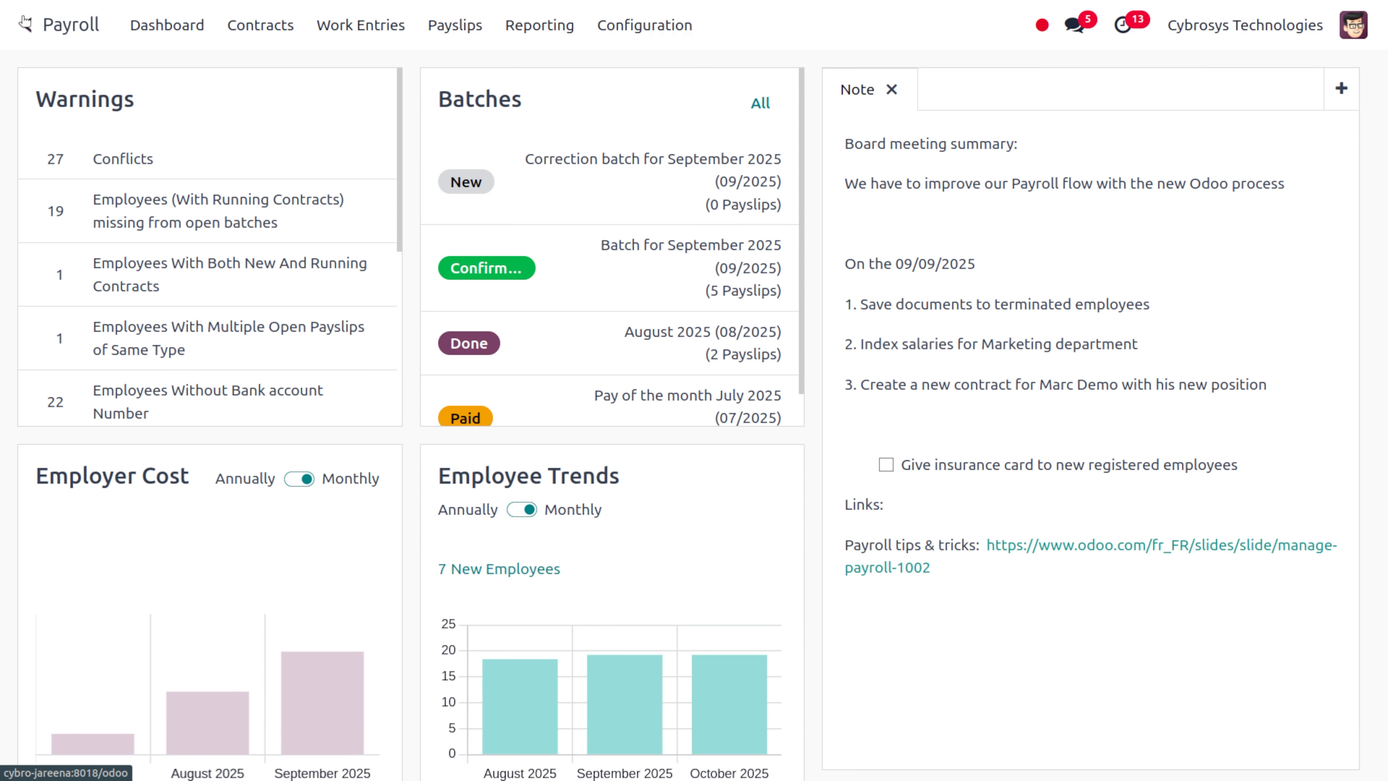
Create a new blank contract from the Contracts list
{"action": "left_click", "coordinate": [272, 37]}
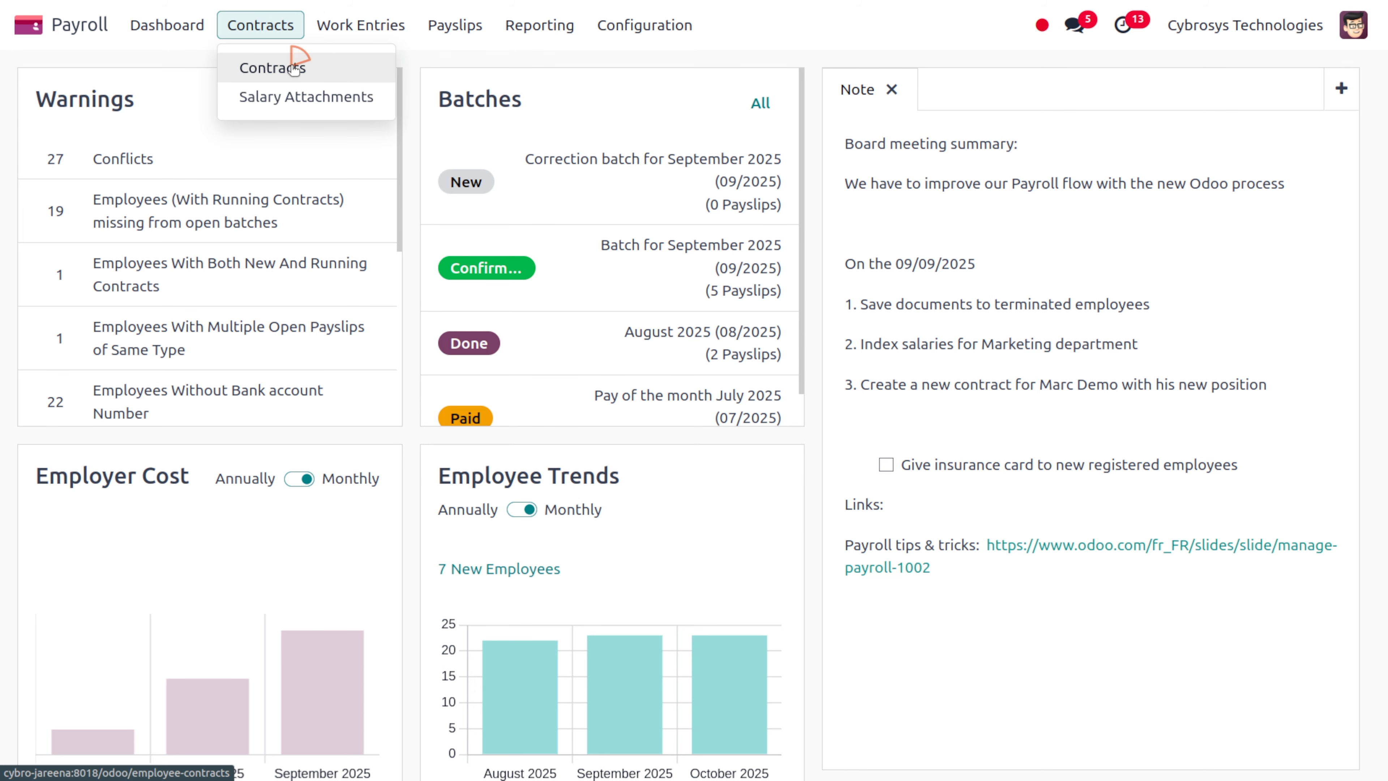
{"action": "left_click", "coordinate": [291, 62]}
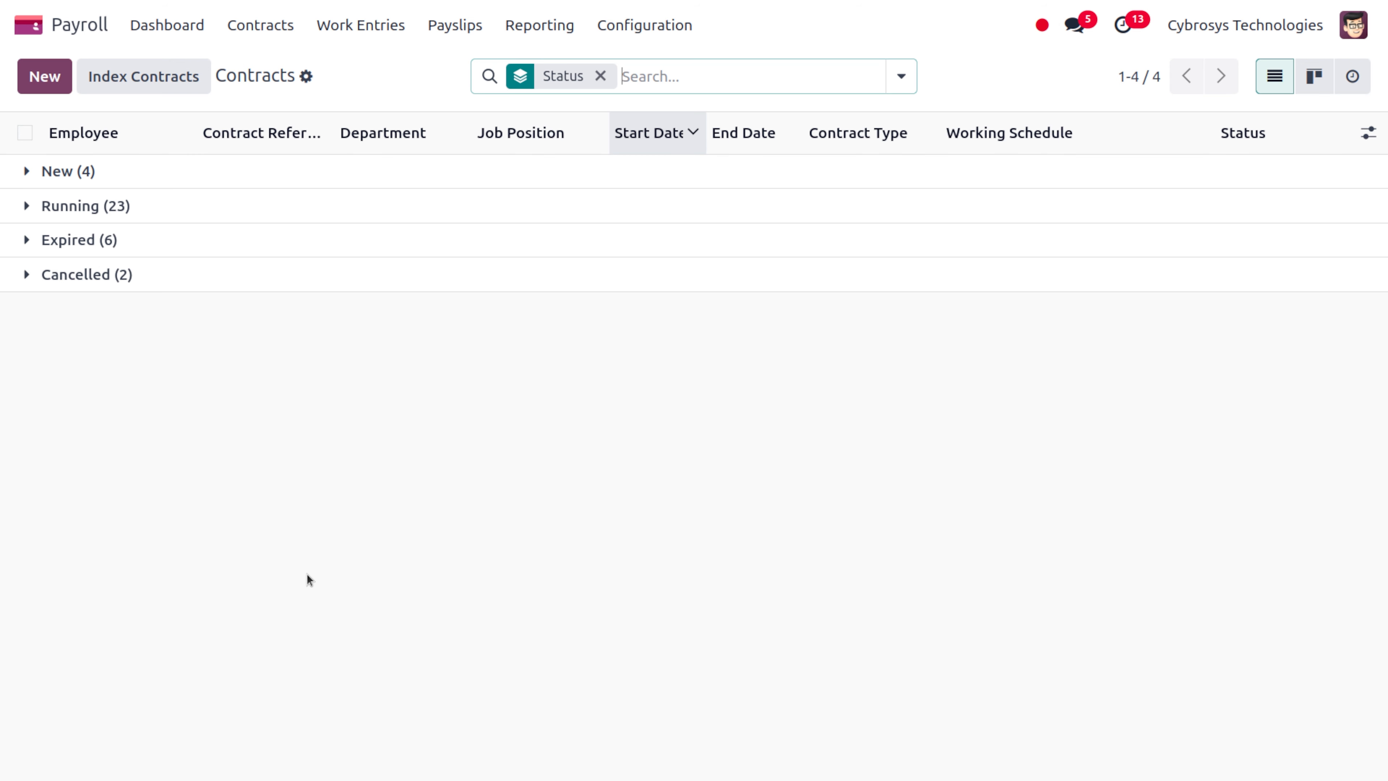
{"action": "left_click", "coordinate": [48, 81]}
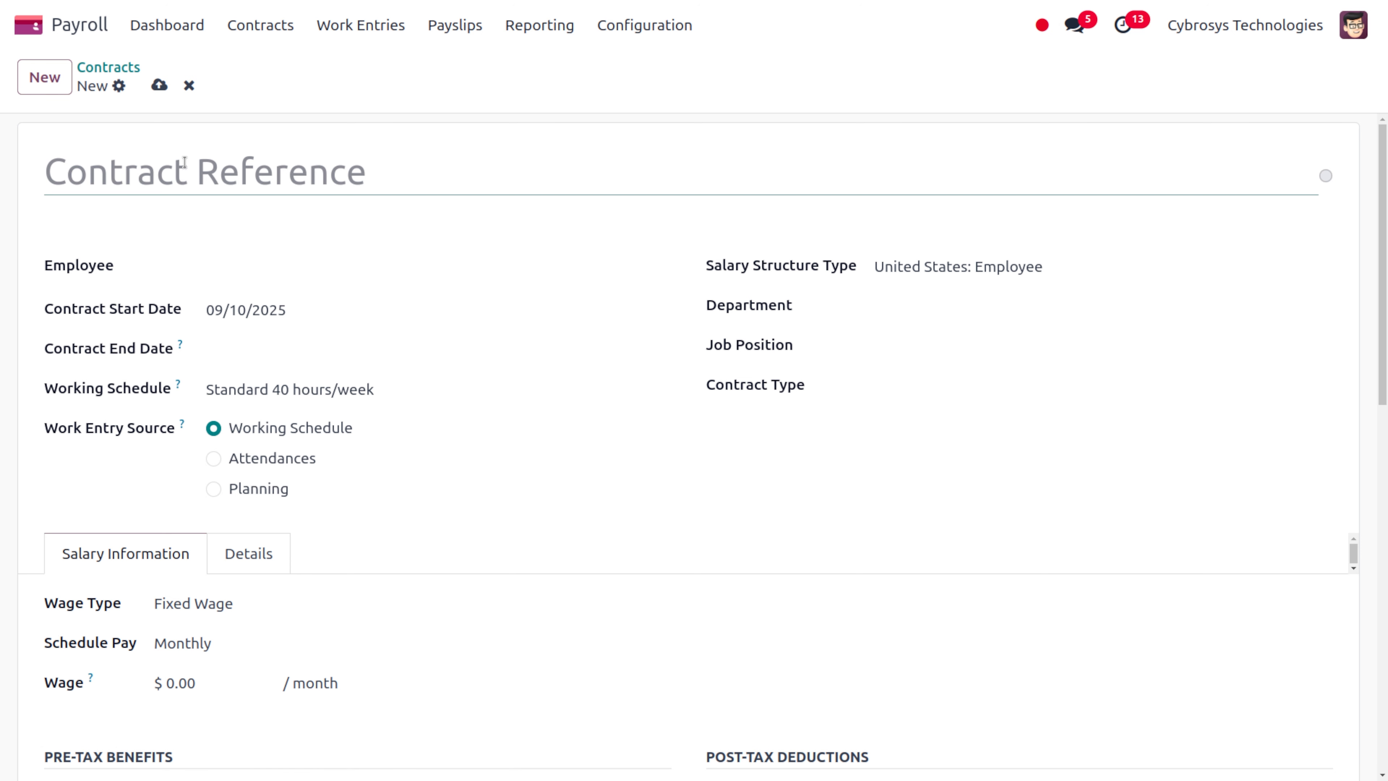
Title the contract after the employee and create her as a new employee from the typed name
{"action": "left_click", "coordinate": [246, 267]}
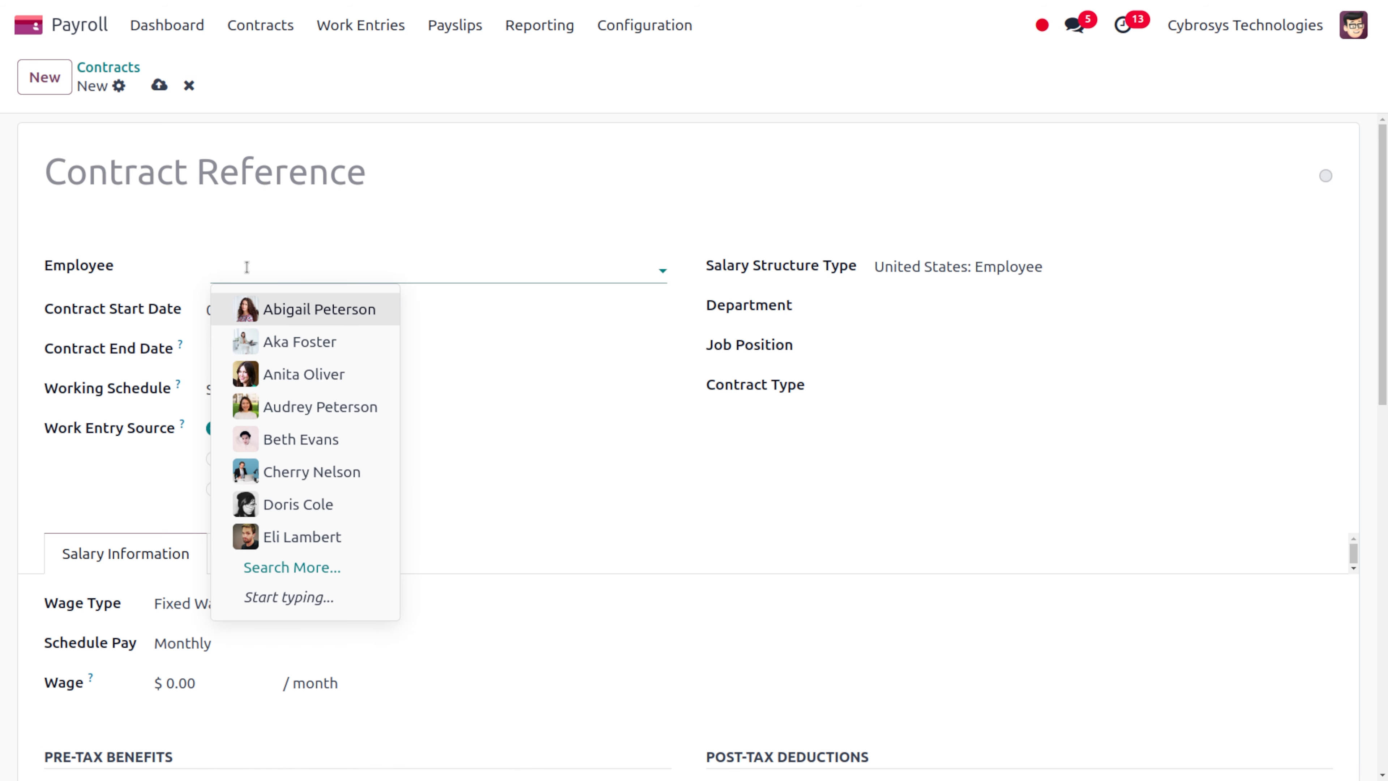
{"action": "type", "text": "Sara"}
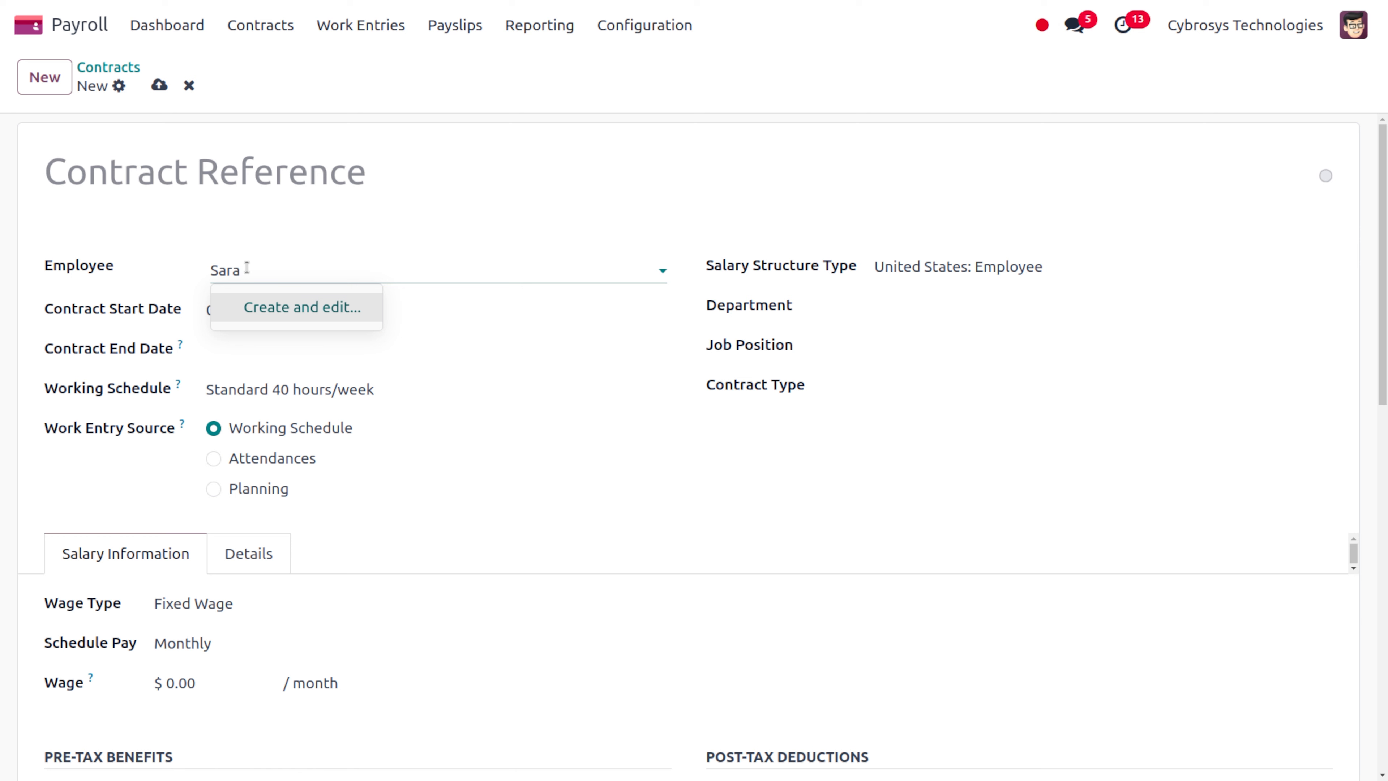
{"action": "left_click", "coordinate": [165, 171]}
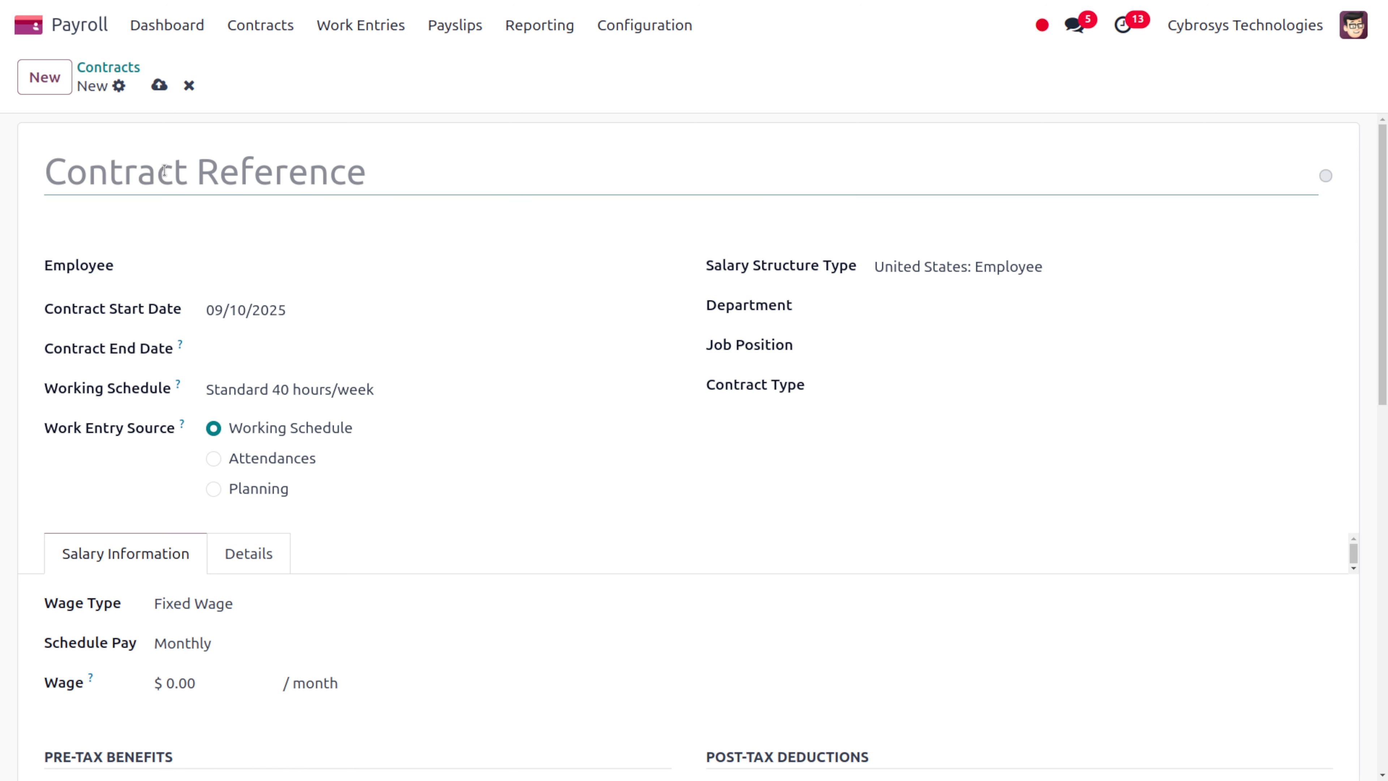
{"action": "type", "text": "Sara' "}
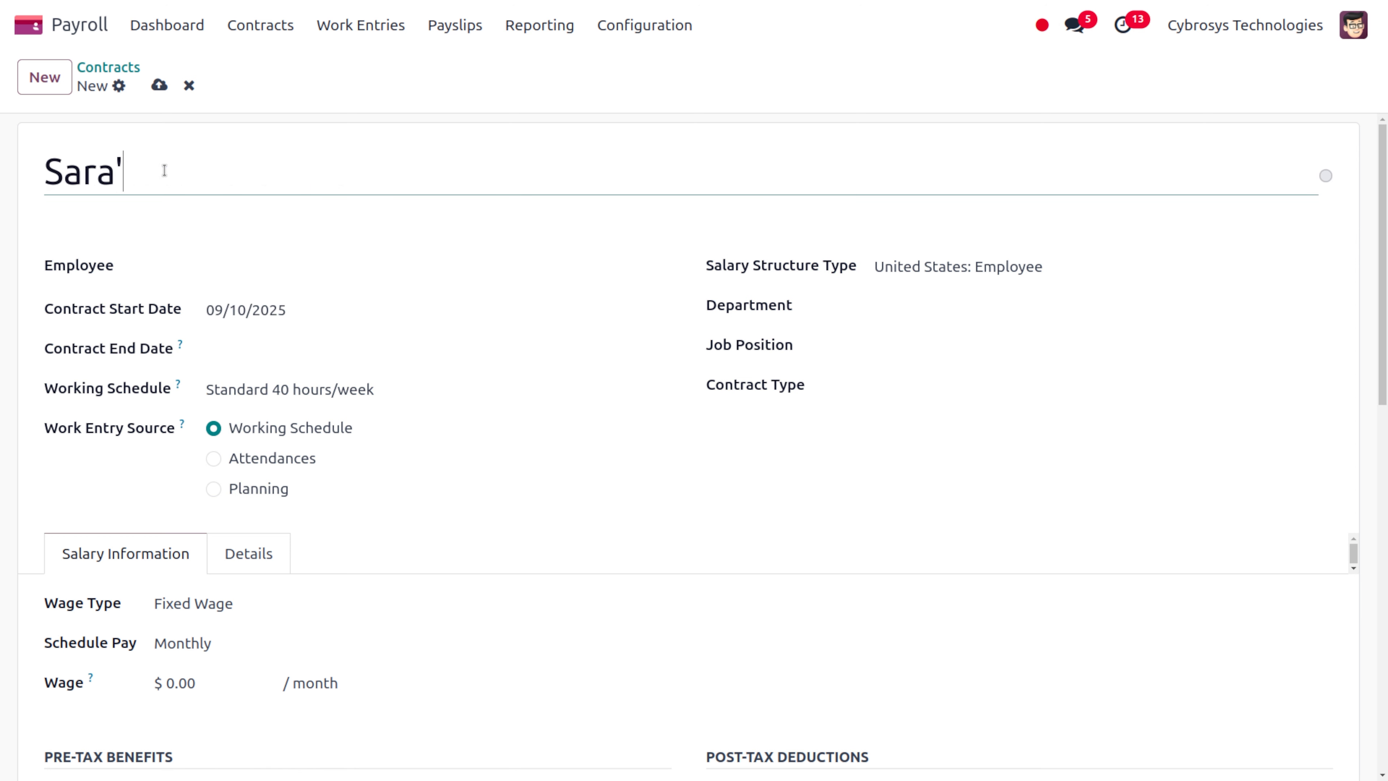
{"action": "type", "text": "s contract"}
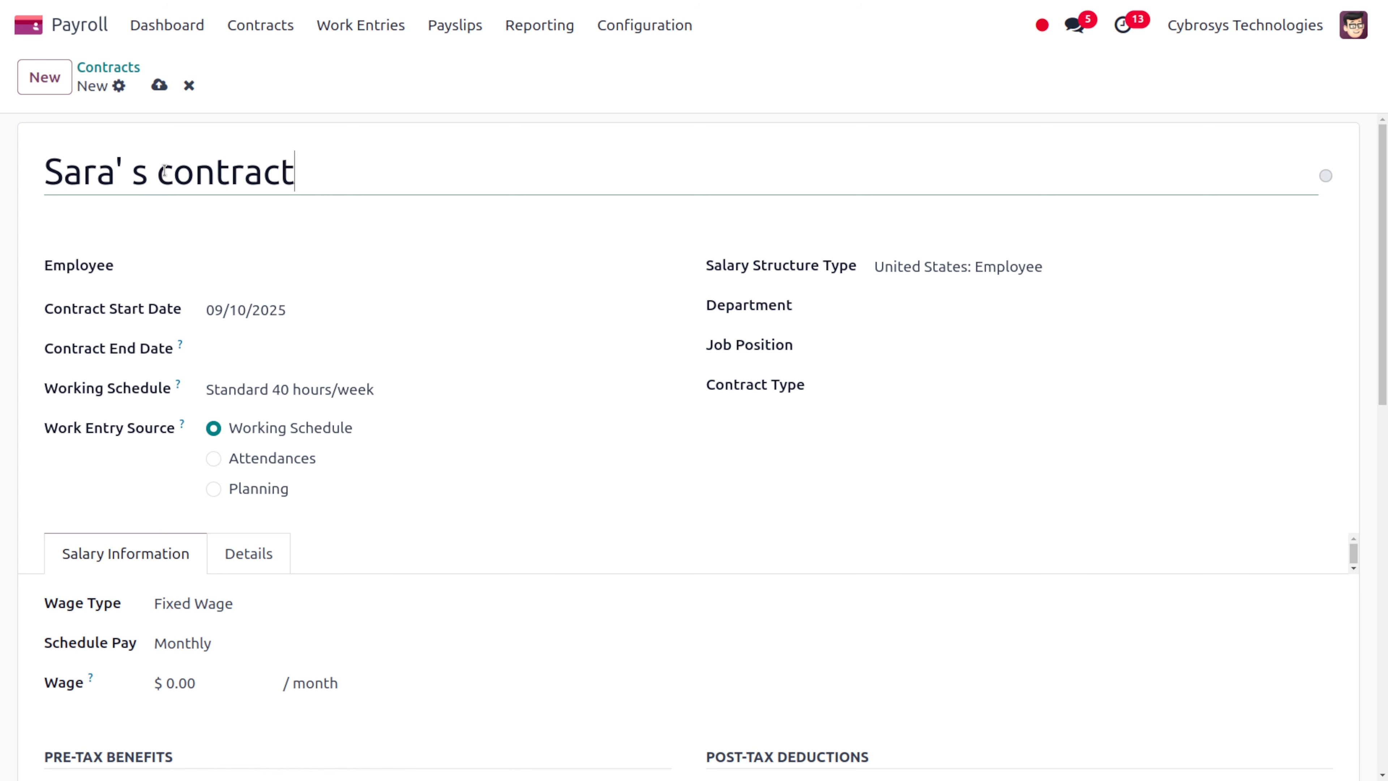
{"action": "left_click", "coordinate": [230, 268]}
{"action": "type", "text": "Sara"}
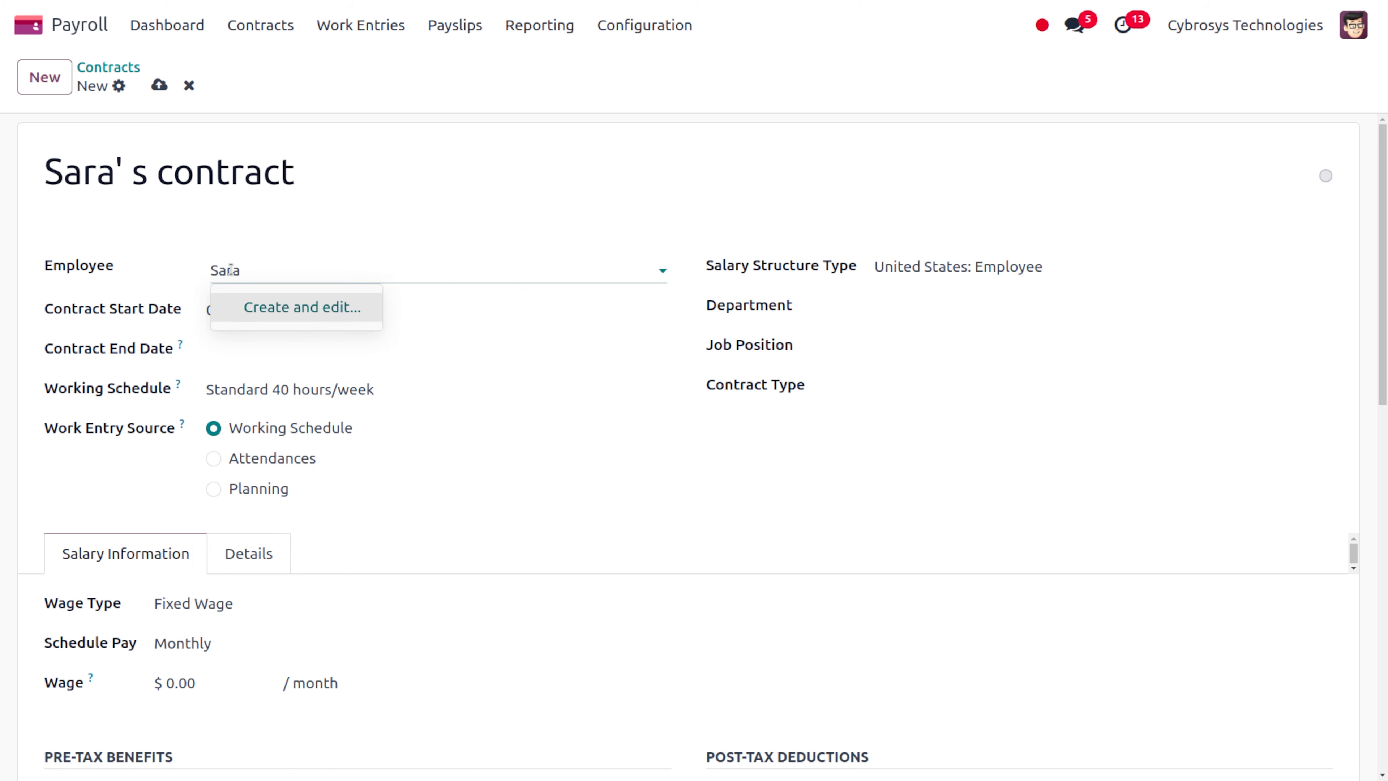
{"action": "left_click", "coordinate": [271, 309]}
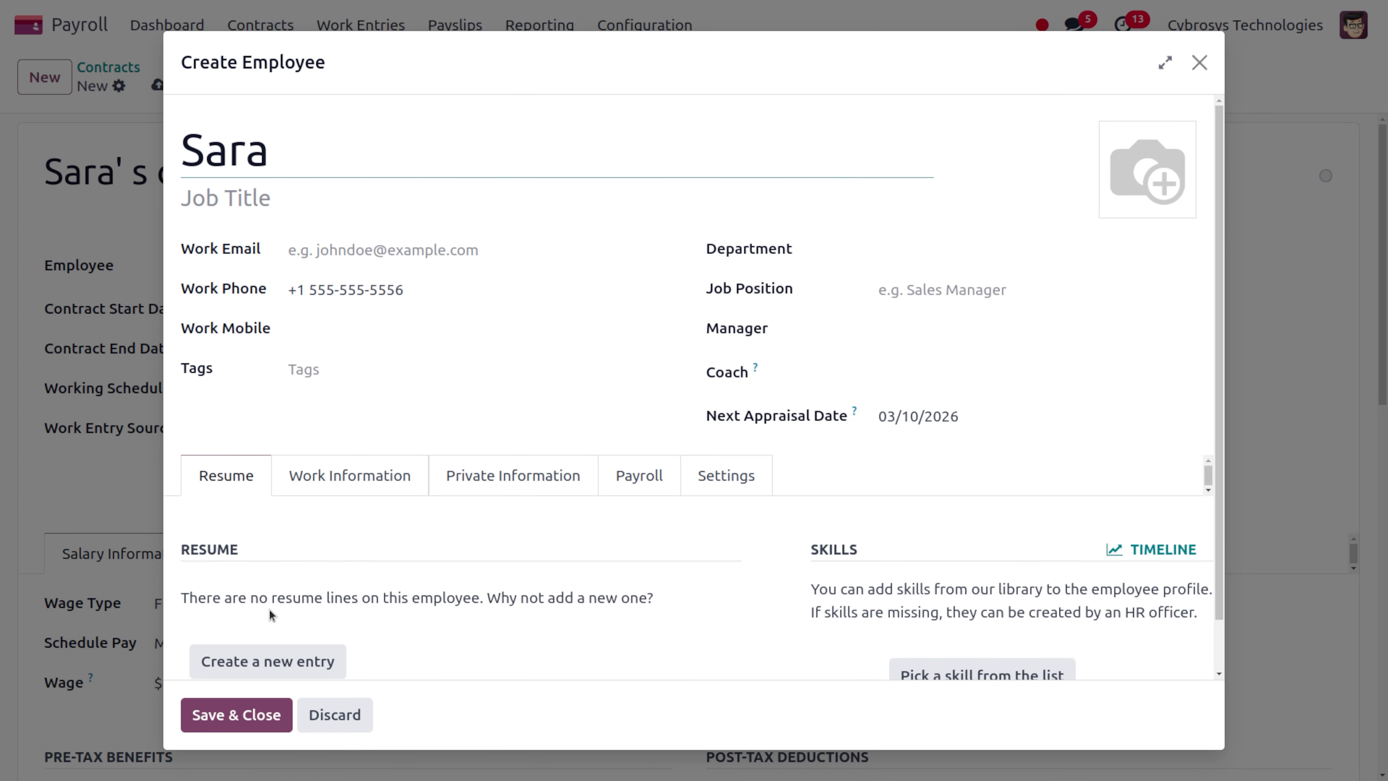
Enter the employee's work e-mail, department Management / Administration and job position Consultant
{"action": "left_click", "coordinate": [344, 248]}
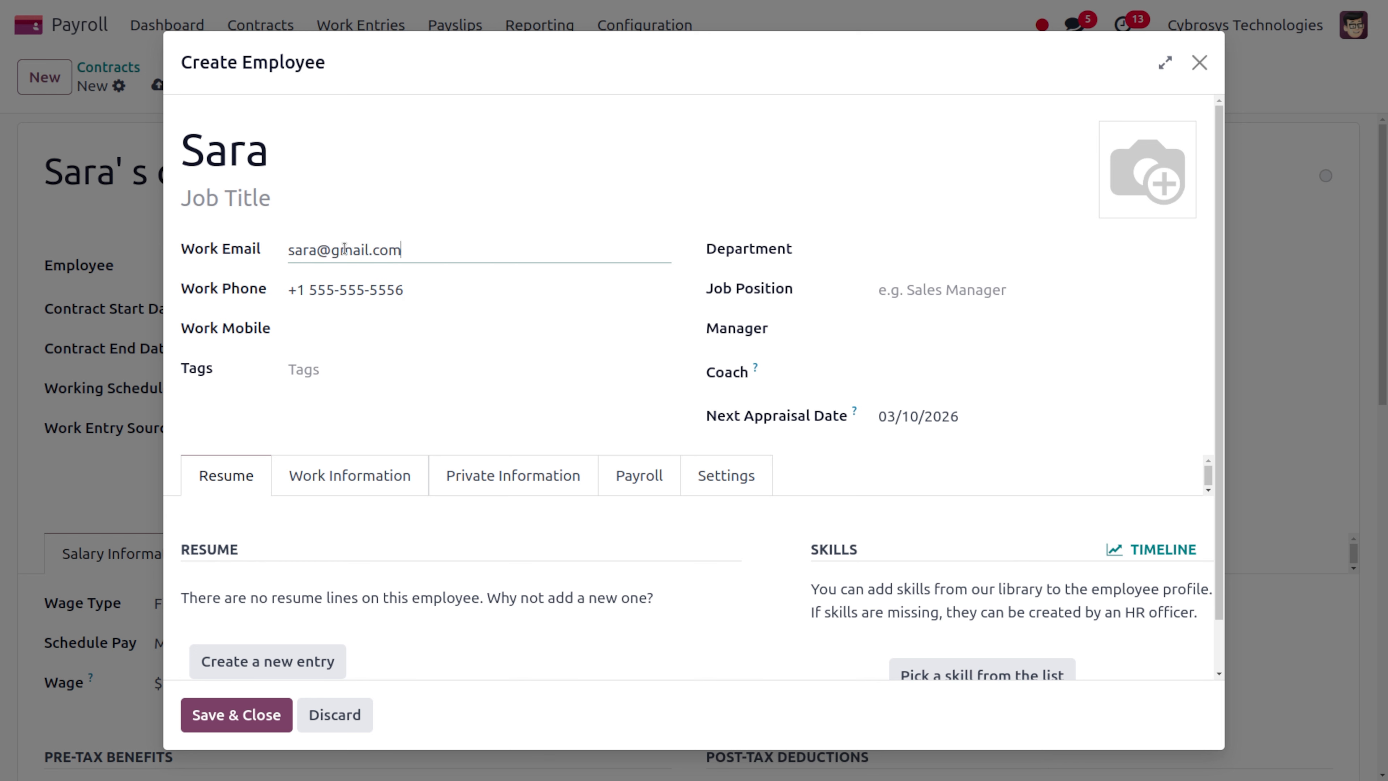
{"action": "left_click", "coordinate": [956, 241]}
{"action": "left_click", "coordinate": [913, 285]}
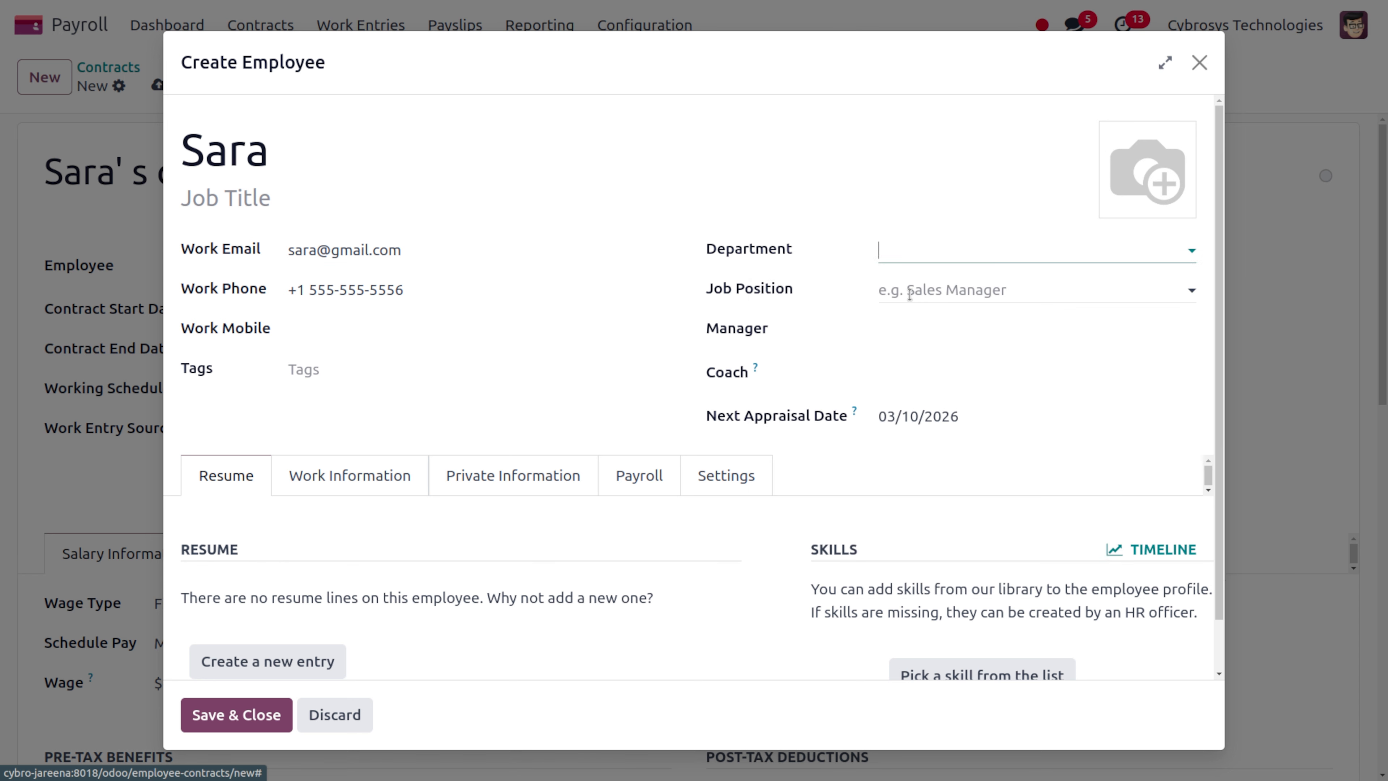
{"action": "left_click", "coordinate": [920, 280]}
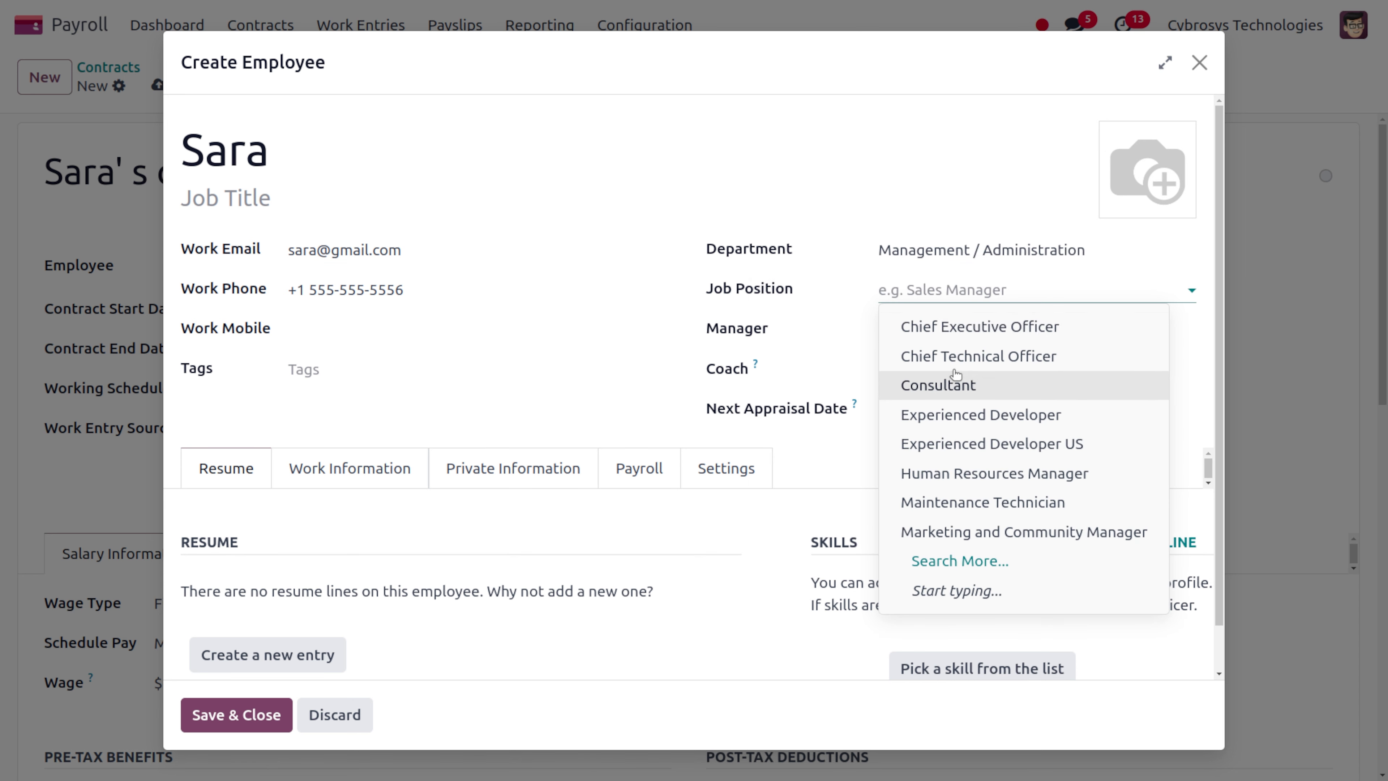
{"action": "left_click", "coordinate": [957, 378]}
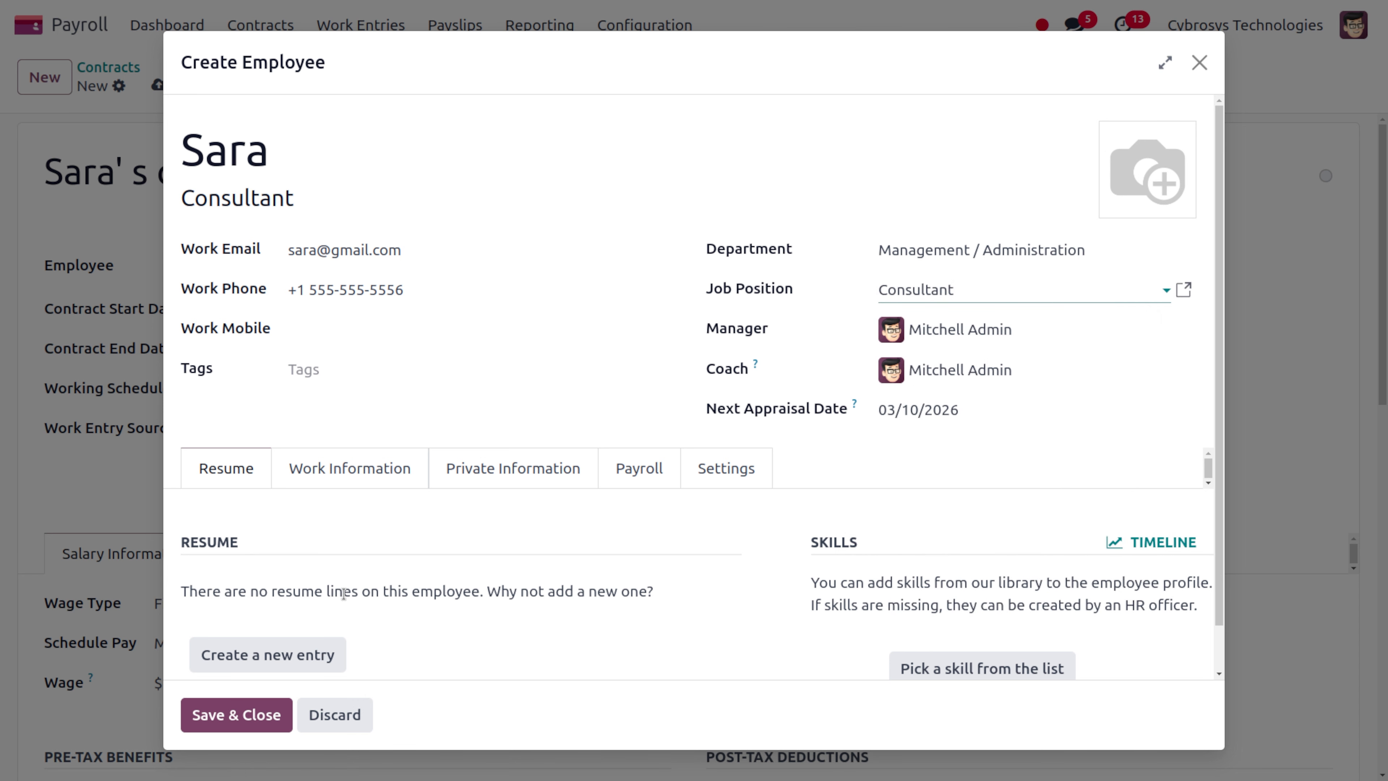
Review the employee's Payroll tab and save the employee onto the contract
{"action": "left_click", "coordinate": [631, 480]}
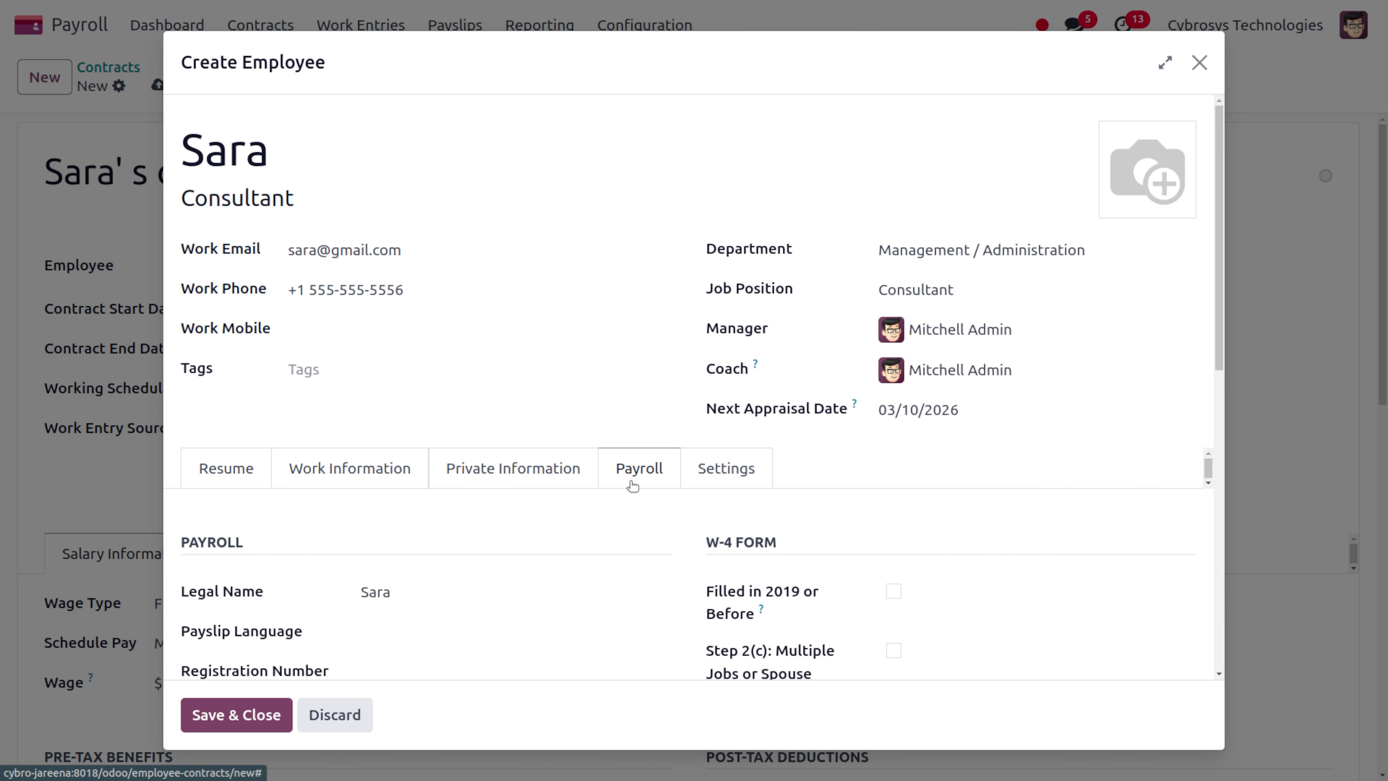
{"action": "scroll", "coordinate": [541, 514], "scroll_direction": "down", "scroll_amount": 3}
{"action": "scroll", "coordinate": [542, 516], "scroll_direction": "down", "scroll_amount": 3}
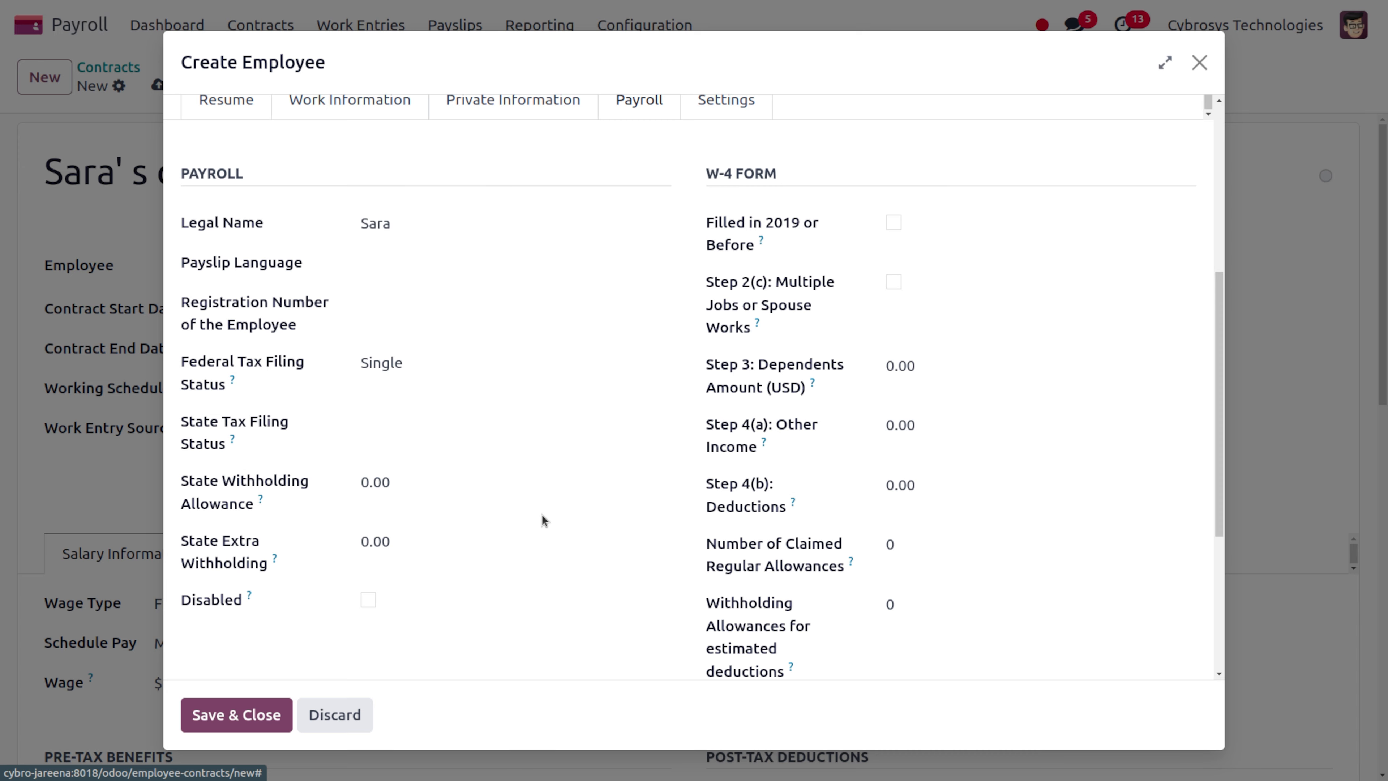
{"action": "scroll", "coordinate": [344, 488], "scroll_direction": "down", "scroll_amount": 5}
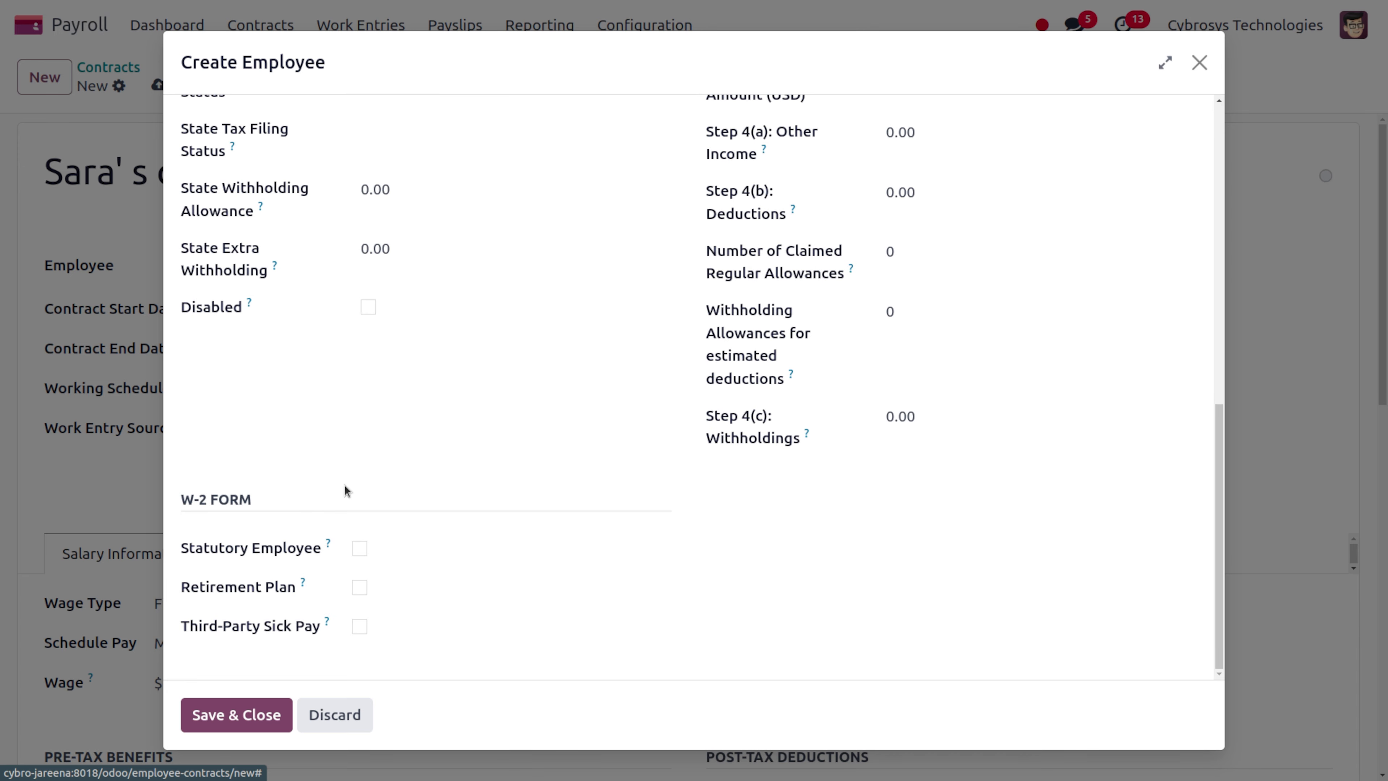
{"action": "scroll", "coordinate": [344, 485], "scroll_direction": "up", "scroll_amount": 10}
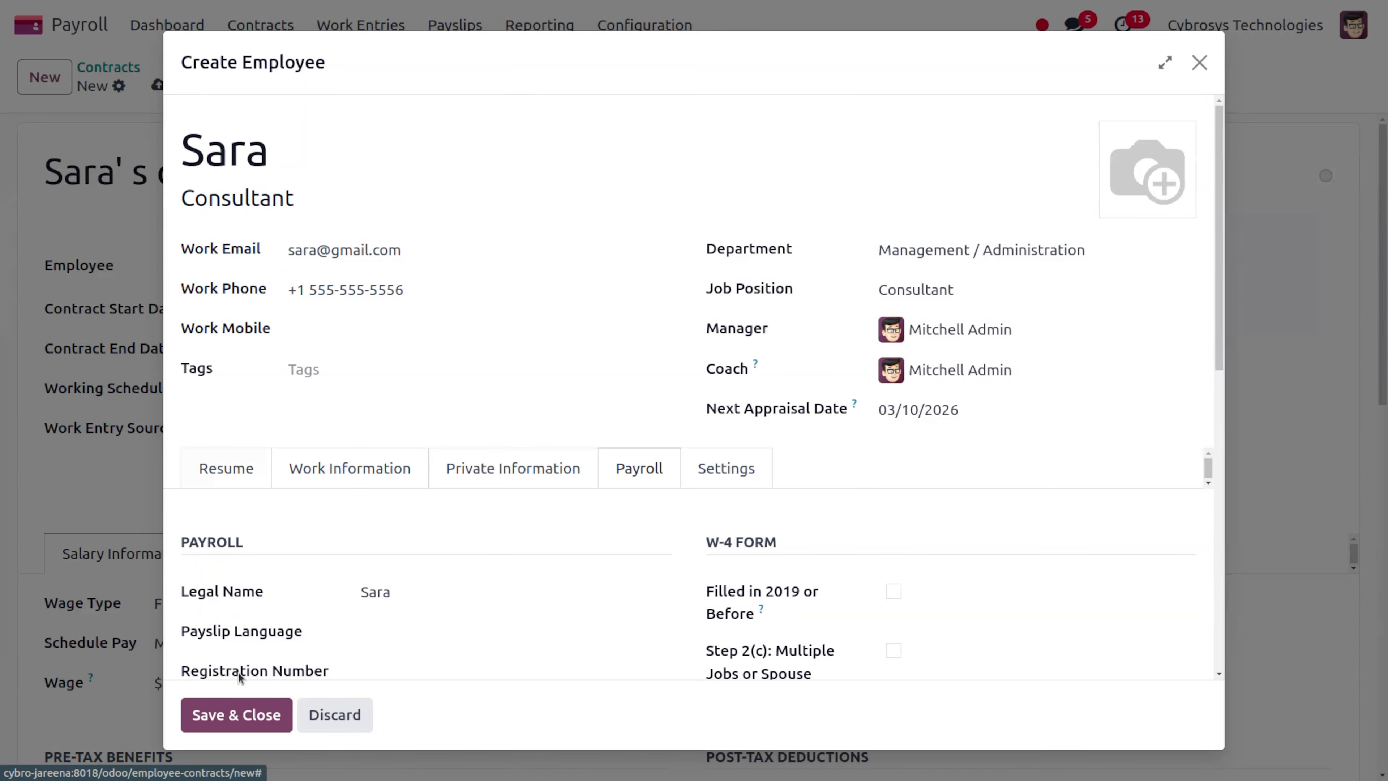
{"action": "left_click", "coordinate": [257, 709]}
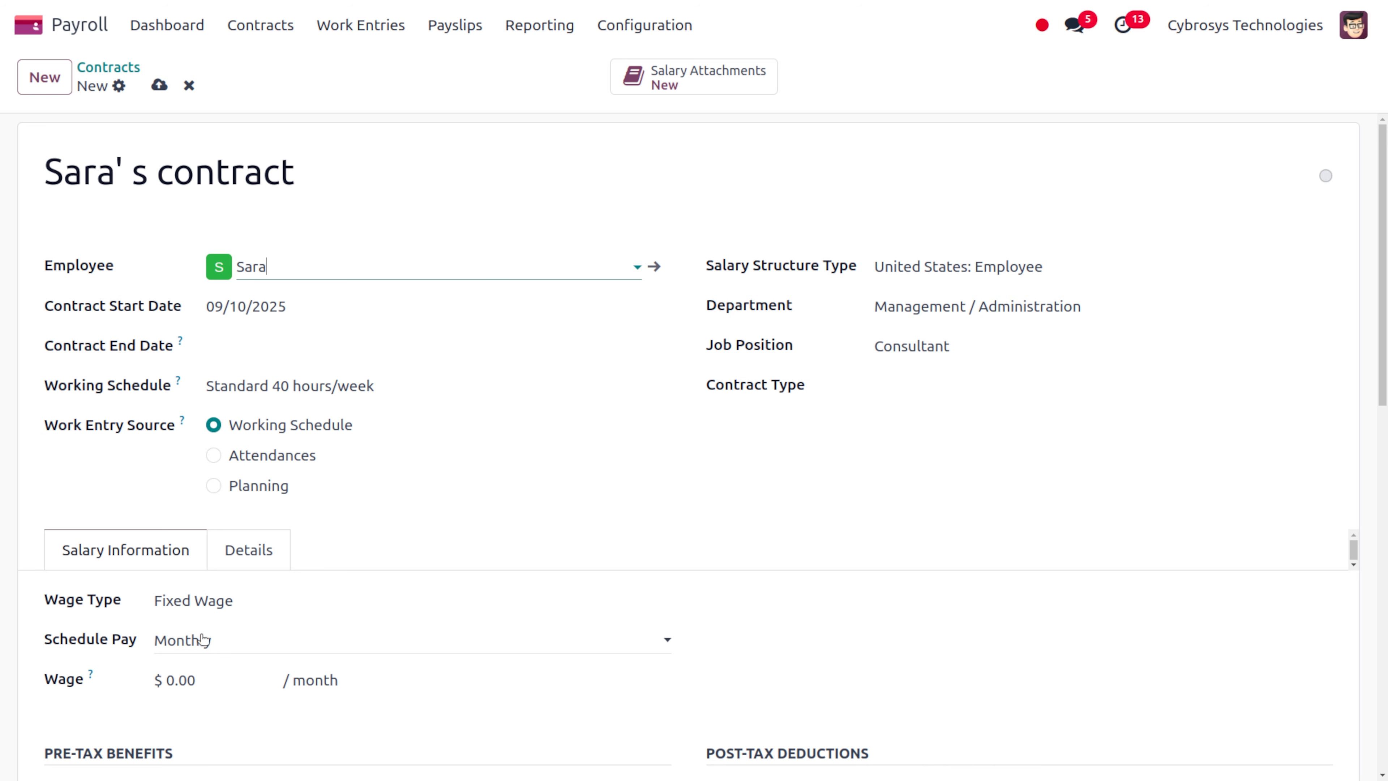
Set the monthly wage to 10000, save the contract, and start a salary attachment
{"action": "left_click", "coordinate": [193, 684]}
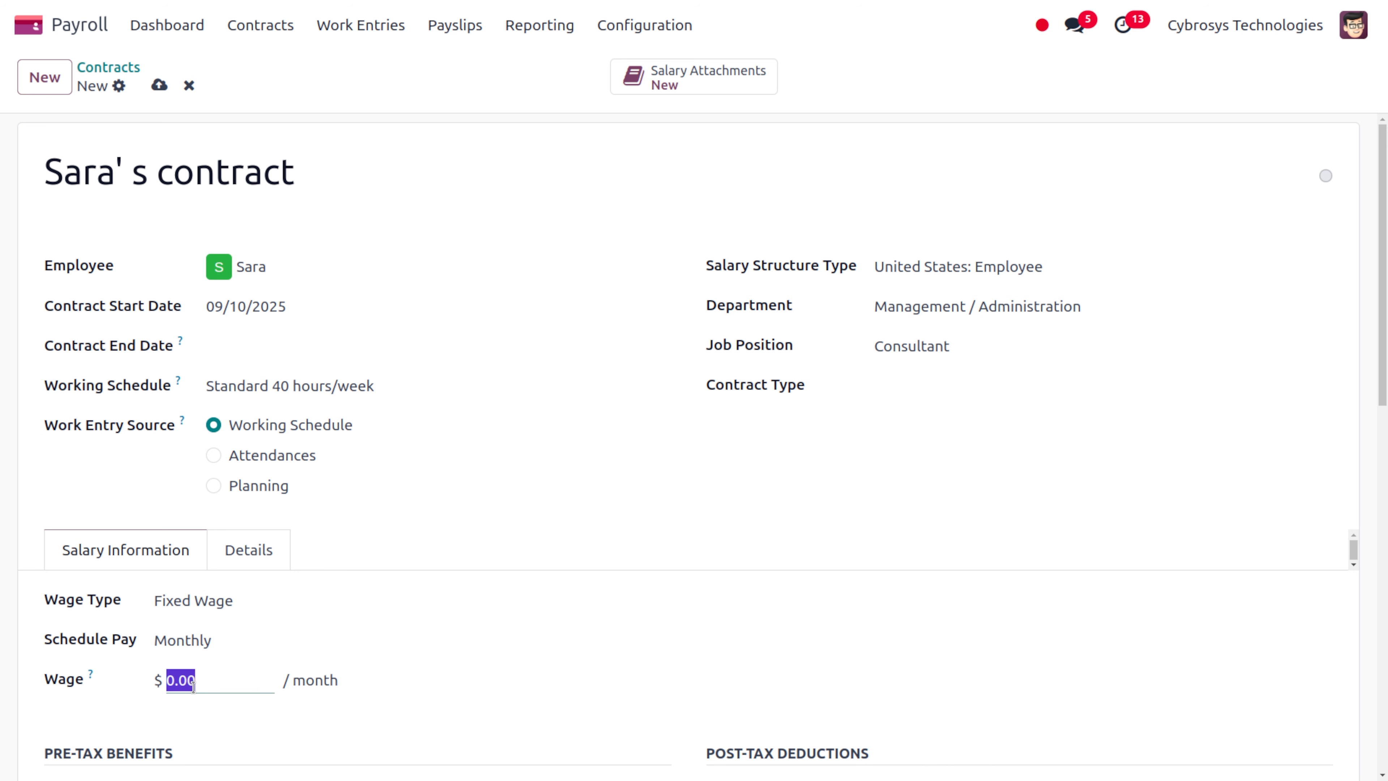
{"action": "type", "text": "10000"}
{"action": "scroll", "coordinate": [495, 644], "scroll_direction": "down", "scroll_amount": 5}
{"action": "scroll", "coordinate": [501, 647], "scroll_direction": "up", "scroll_amount": 5}
{"action": "left_click", "coordinate": [159, 85]}
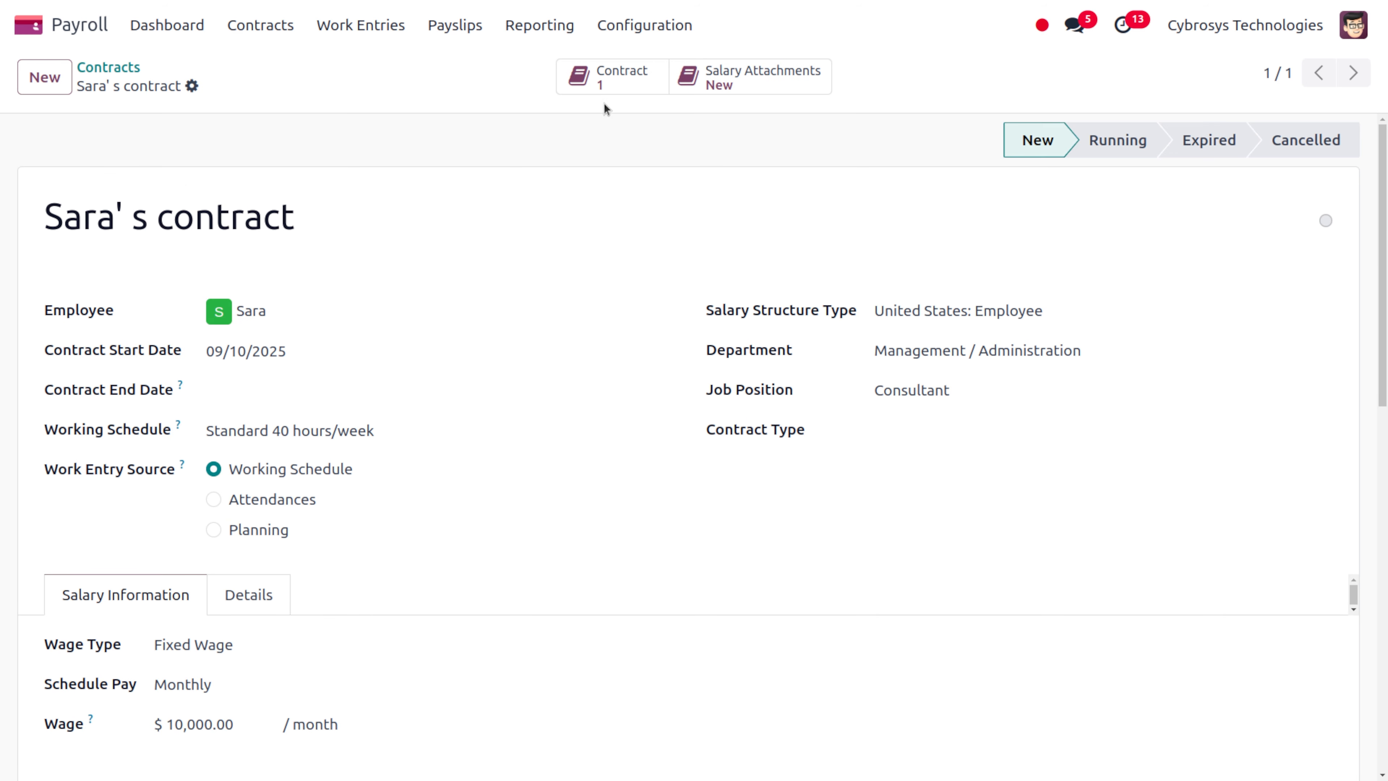
{"action": "left_click", "coordinate": [768, 79]}
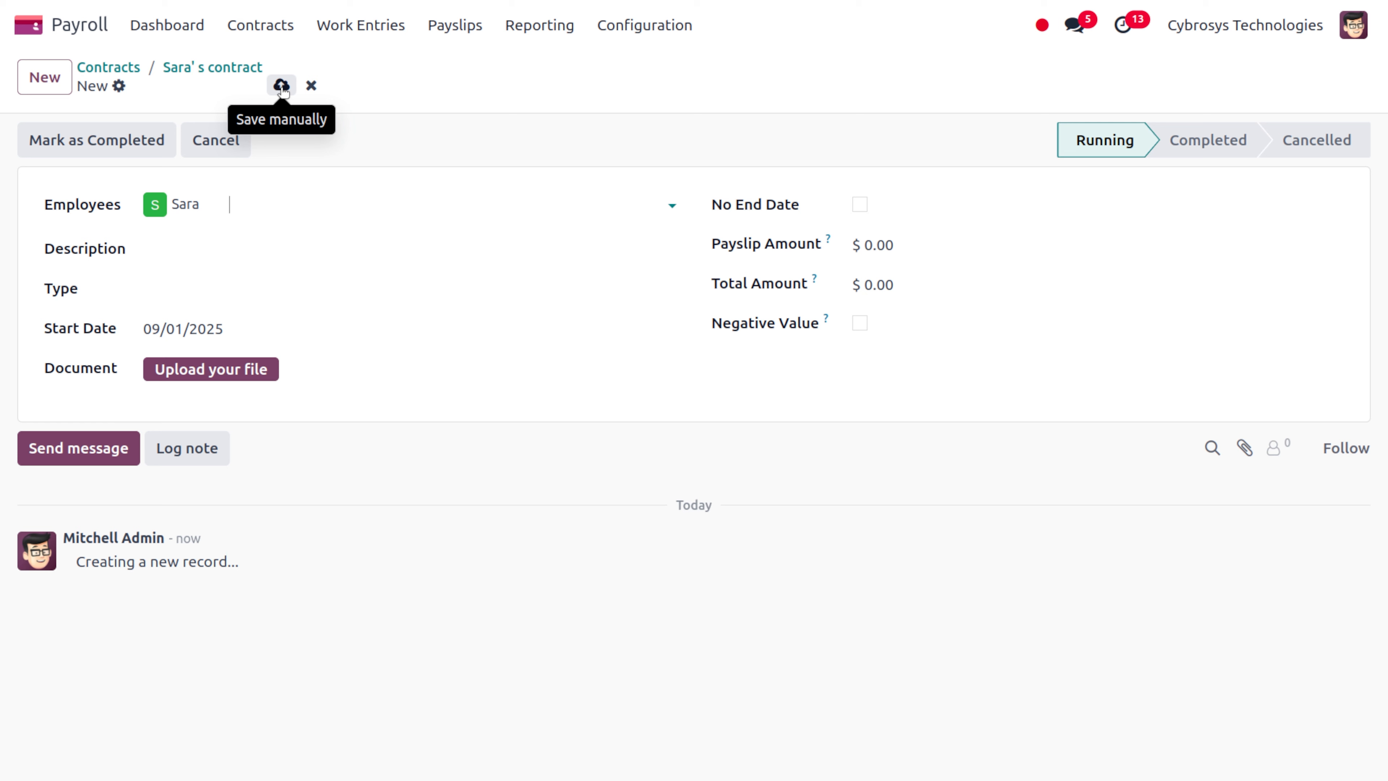
Describe the attachment as the employee's salary attachment, with type Attachment of Salary
{"action": "left_click", "coordinate": [247, 33]}
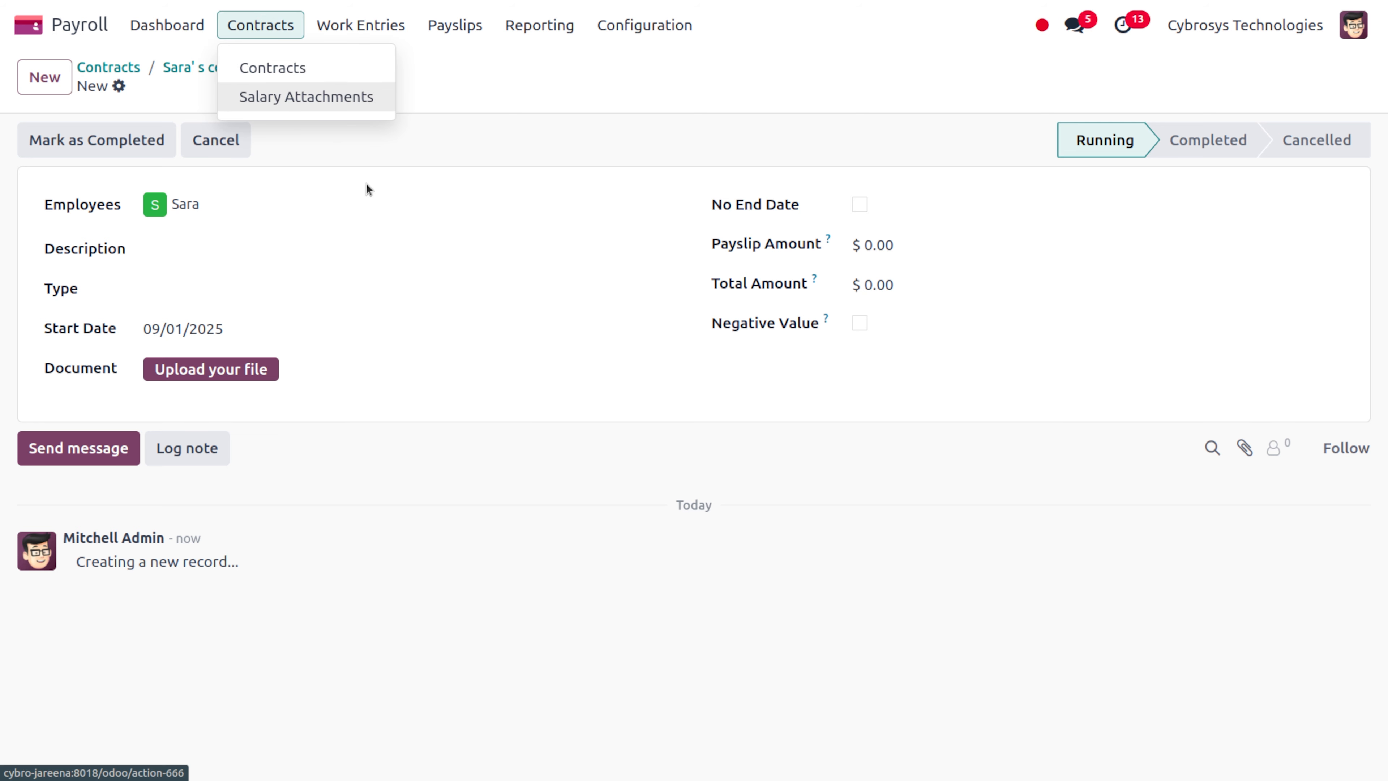
{"action": "left_click", "coordinate": [493, 159]}
{"action": "left_click", "coordinate": [230, 239]}
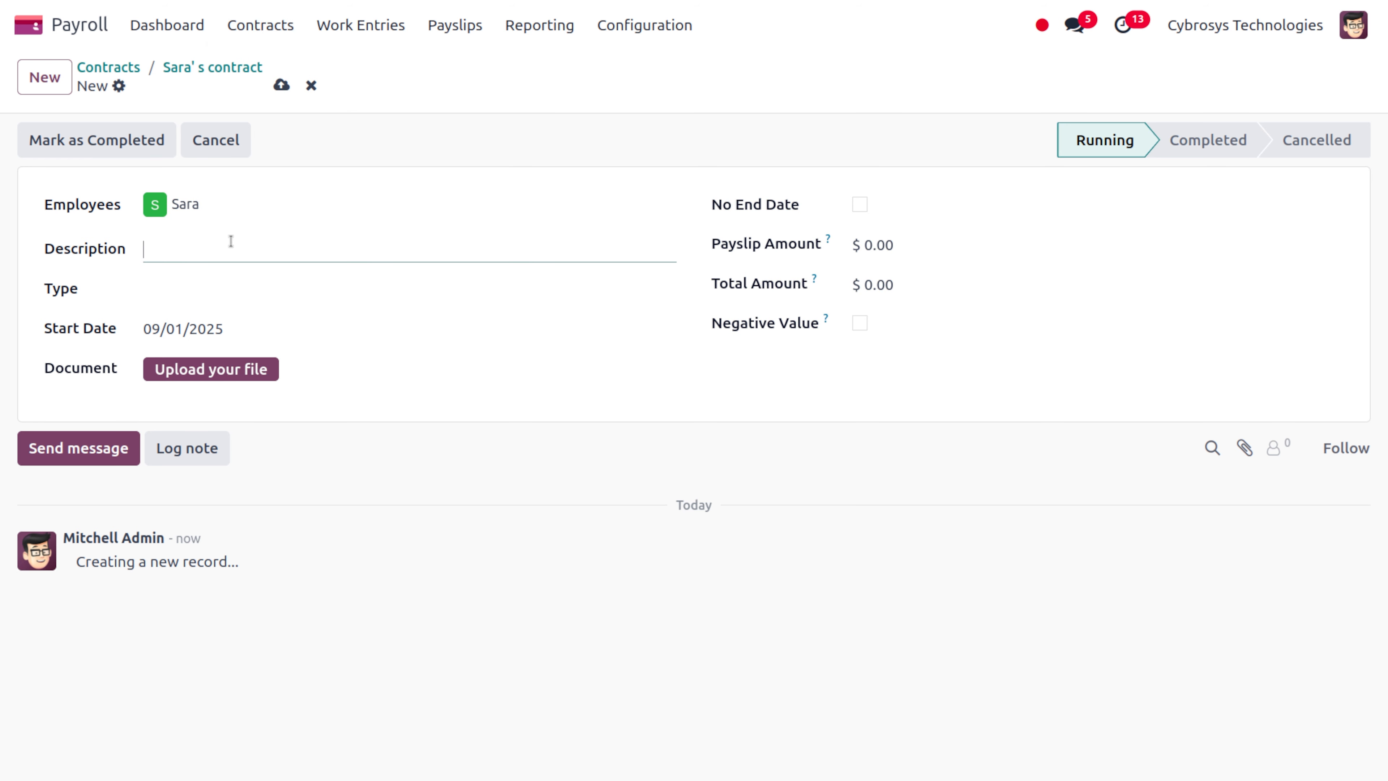
{"action": "type", "text": "sara's salary attachment"}
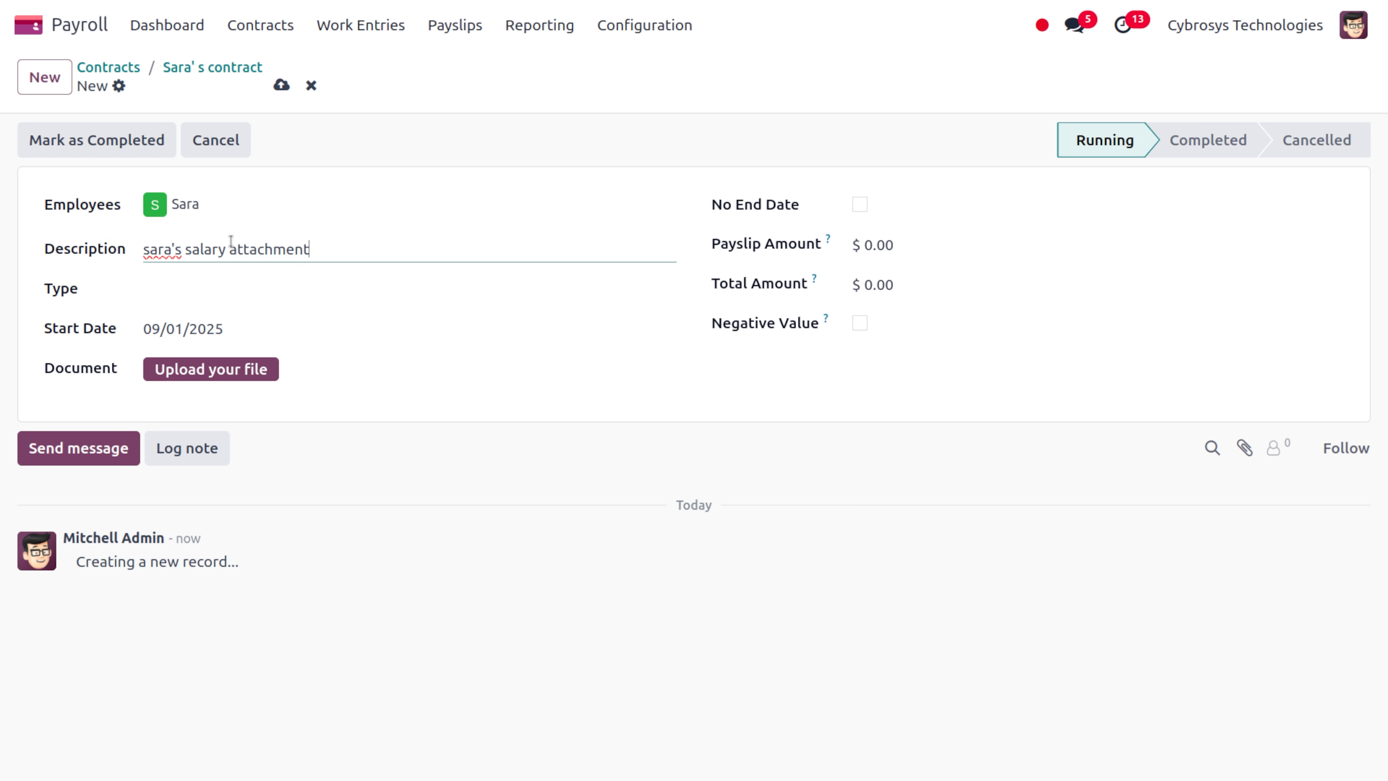
{"action": "left_click", "coordinate": [248, 288]}
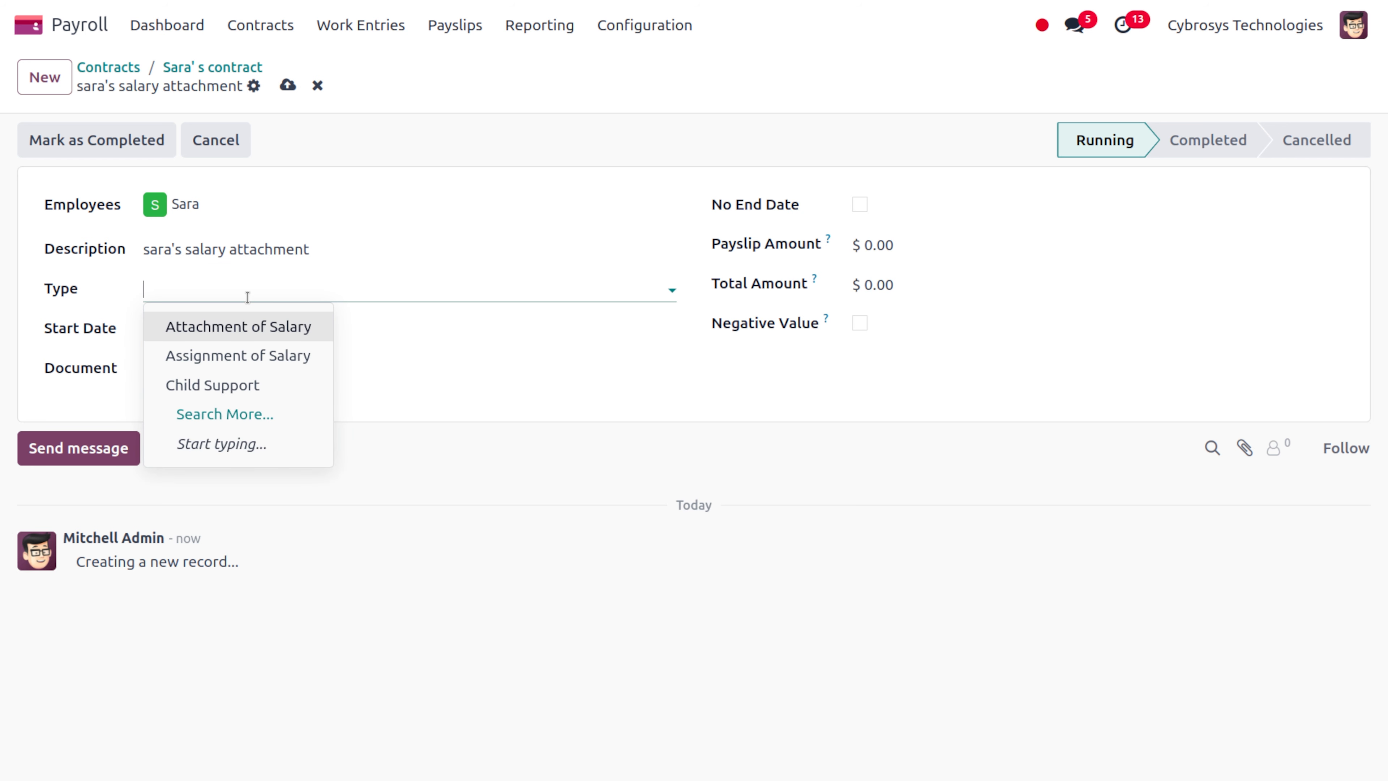
{"action": "left_click", "coordinate": [262, 327]}
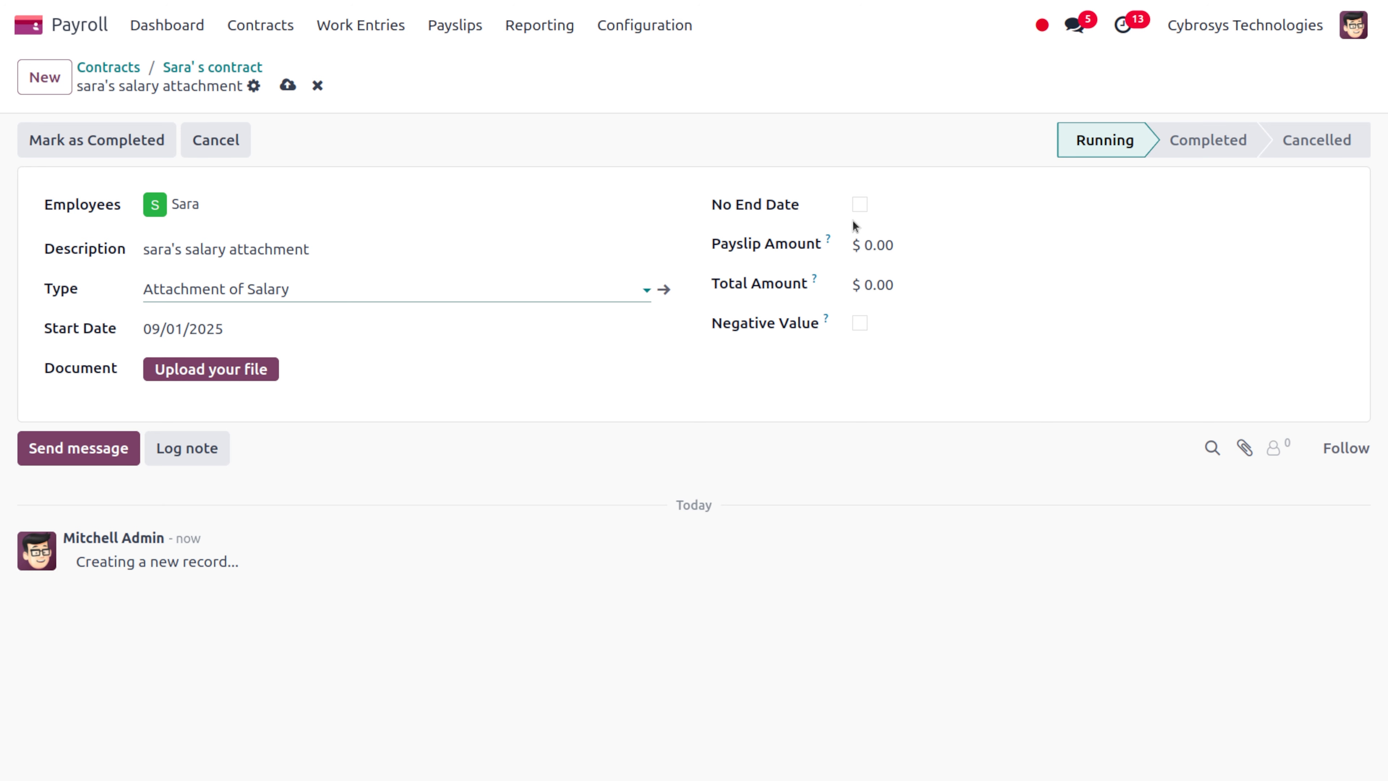
Deduct 100 per payslip toward a 1000 total and save, leaving an end date set
{"action": "left_click", "coordinate": [884, 245]}
{"action": "type", "text": "100"}
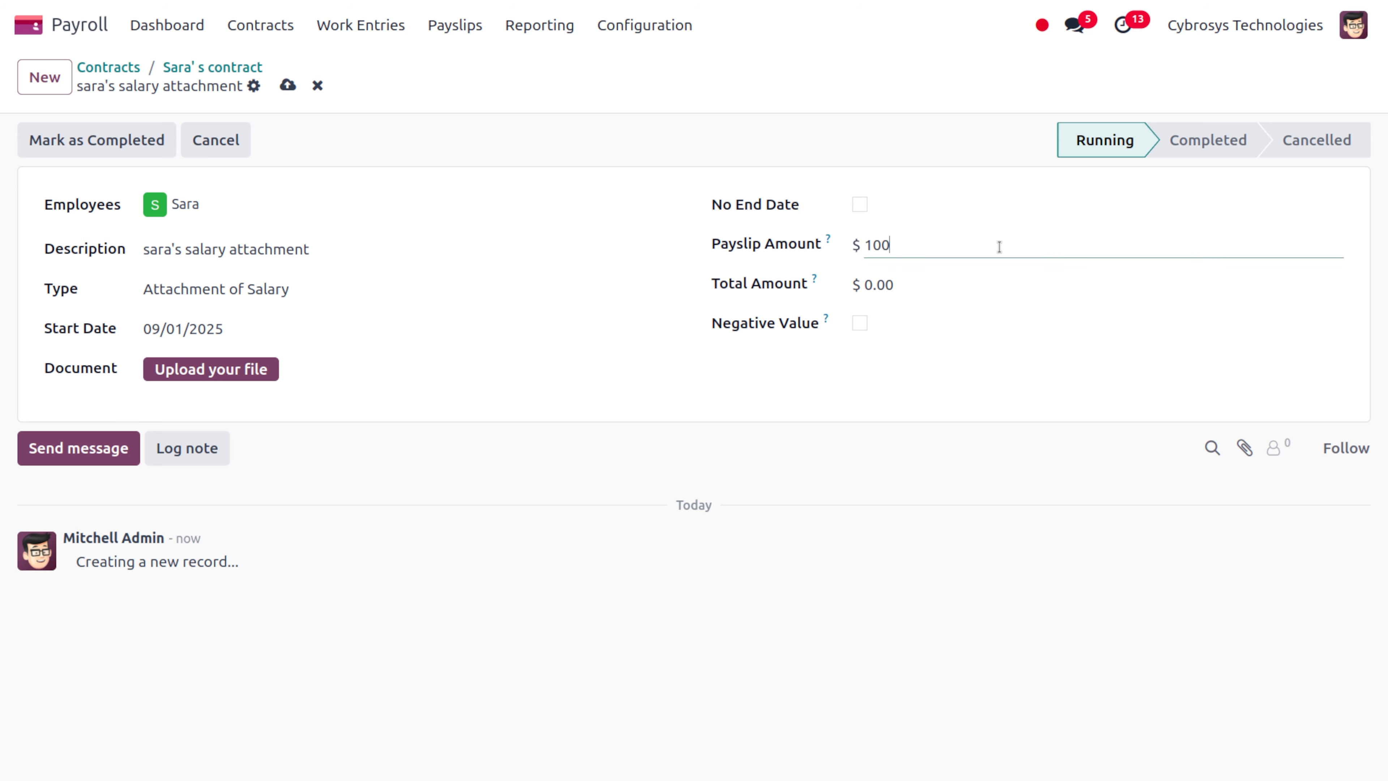
{"action": "left_click", "coordinate": [887, 285]}
{"action": "type", "text": "1000"}
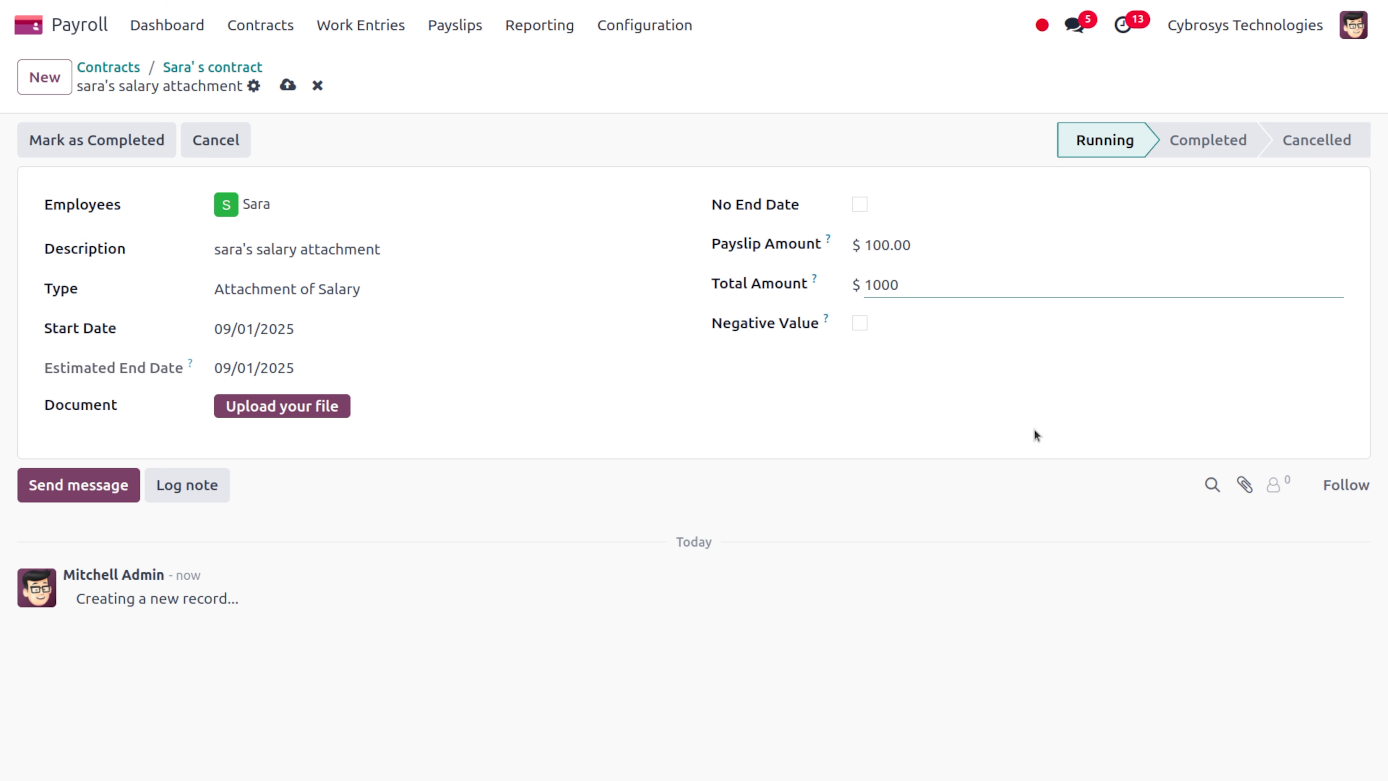
{"action": "left_click", "coordinate": [1037, 435]}
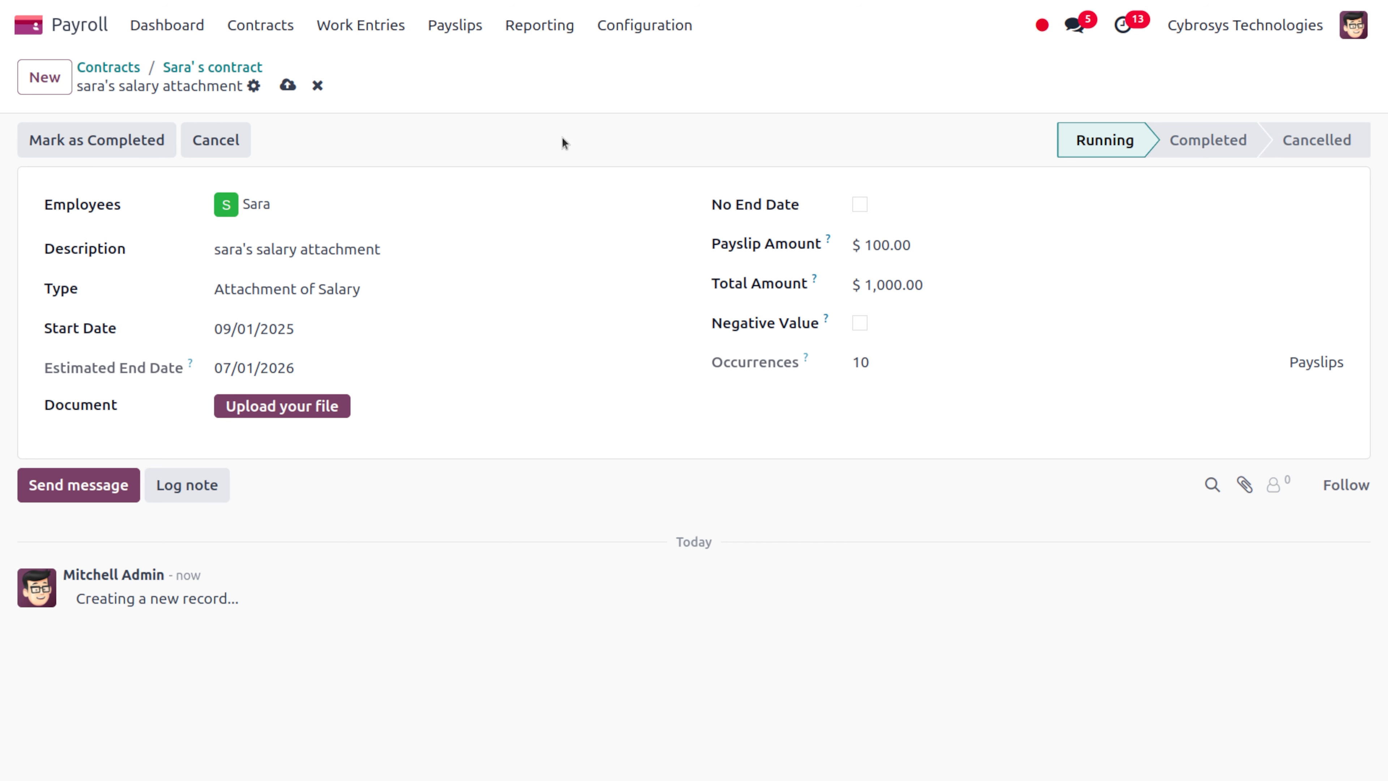
{"action": "left_click", "coordinate": [287, 86]}
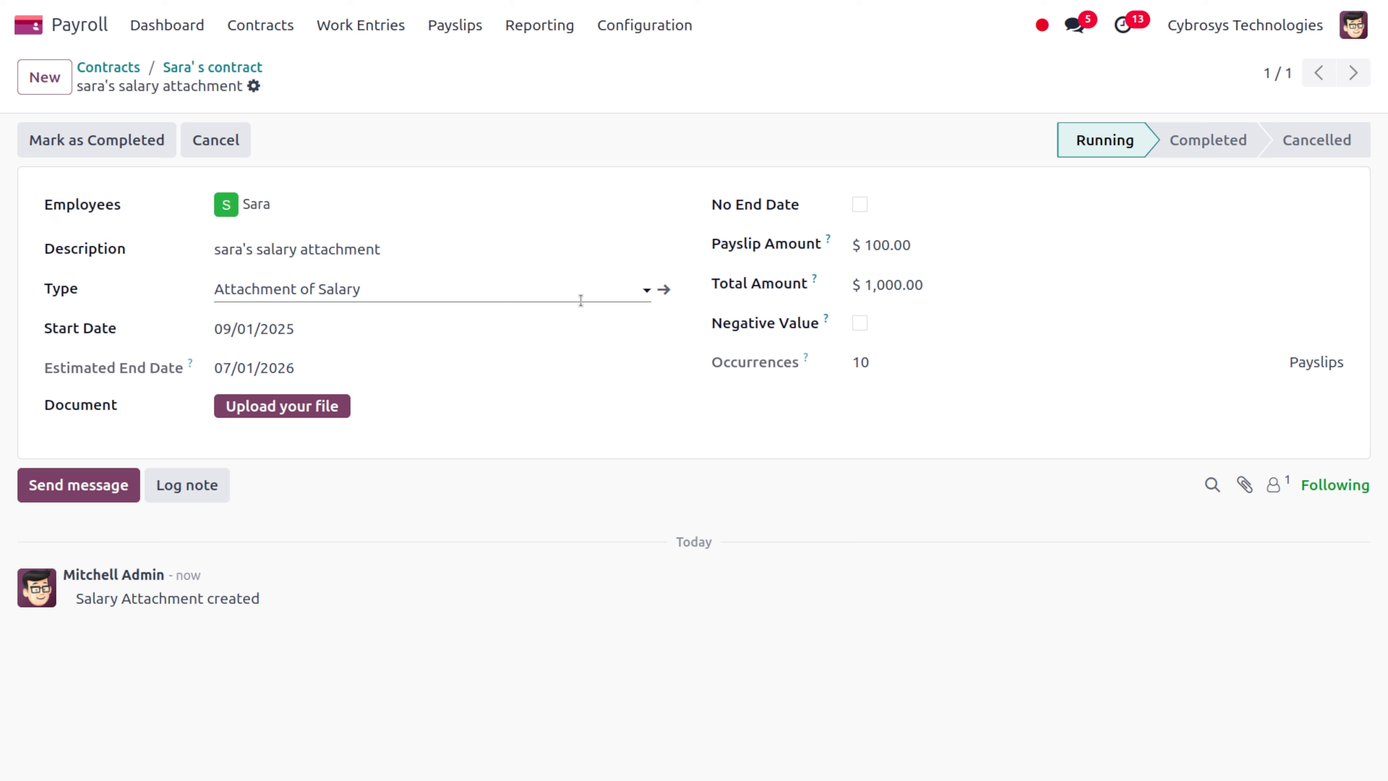
{"action": "left_click", "coordinate": [860, 206]}
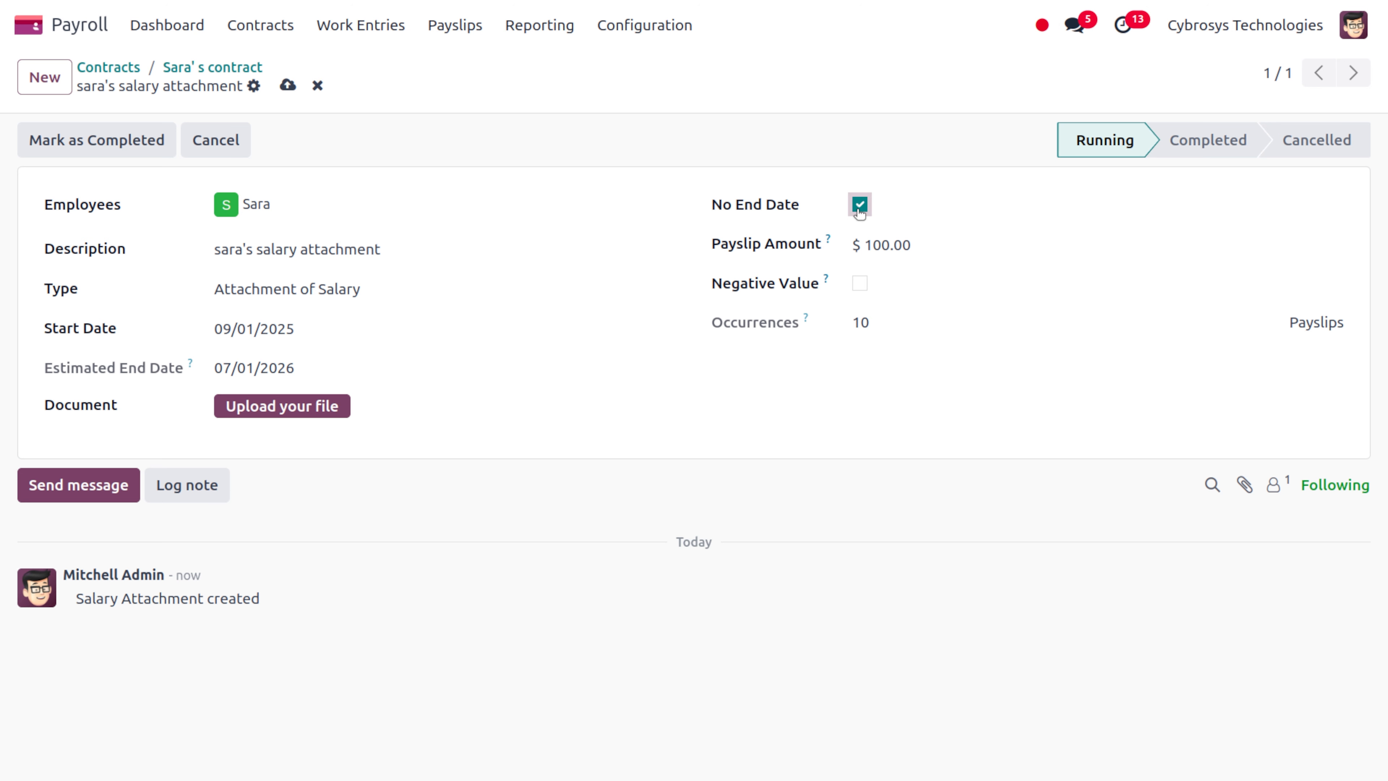
{"action": "left_click", "coordinate": [859, 207]}
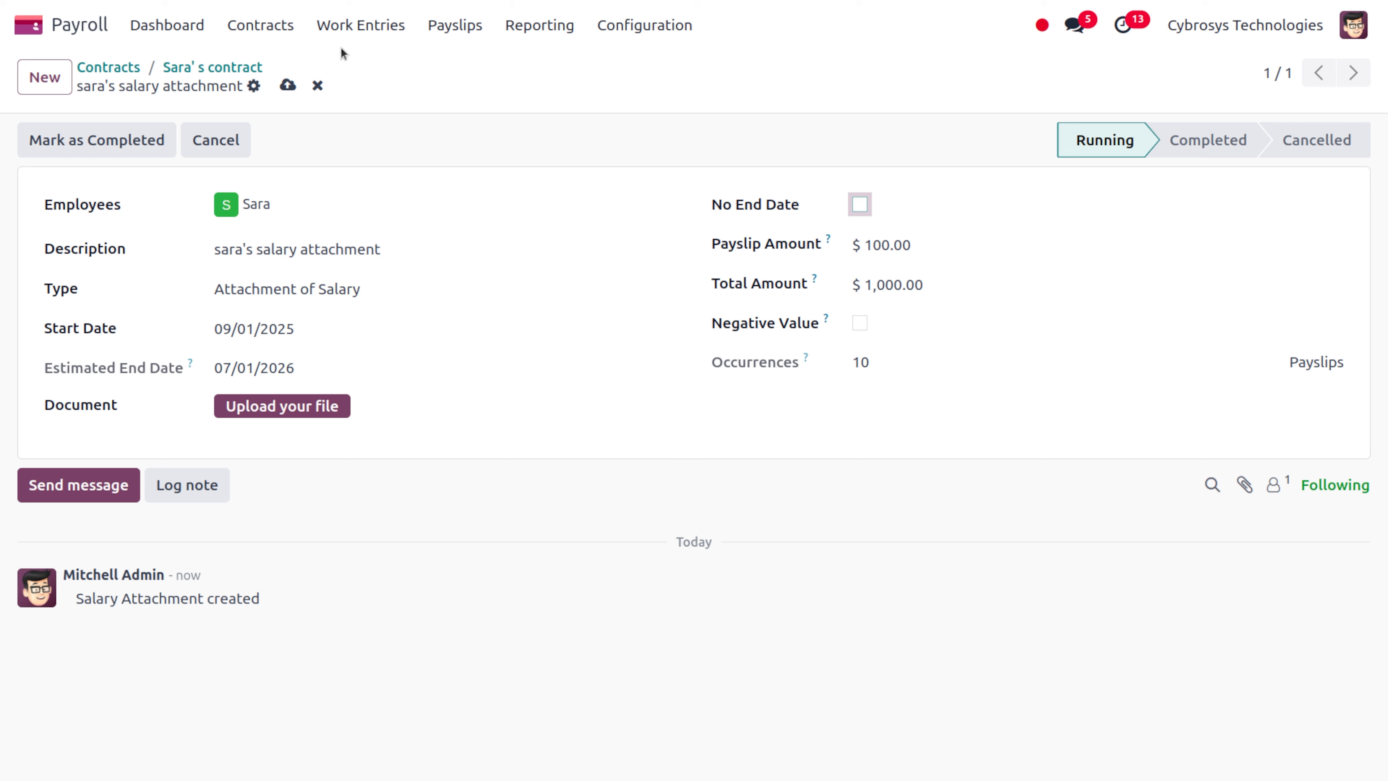
Save the attachment again and review the Regular Pay structure's salary rules for Attachment of Salary
{"action": "left_click", "coordinate": [287, 85]}
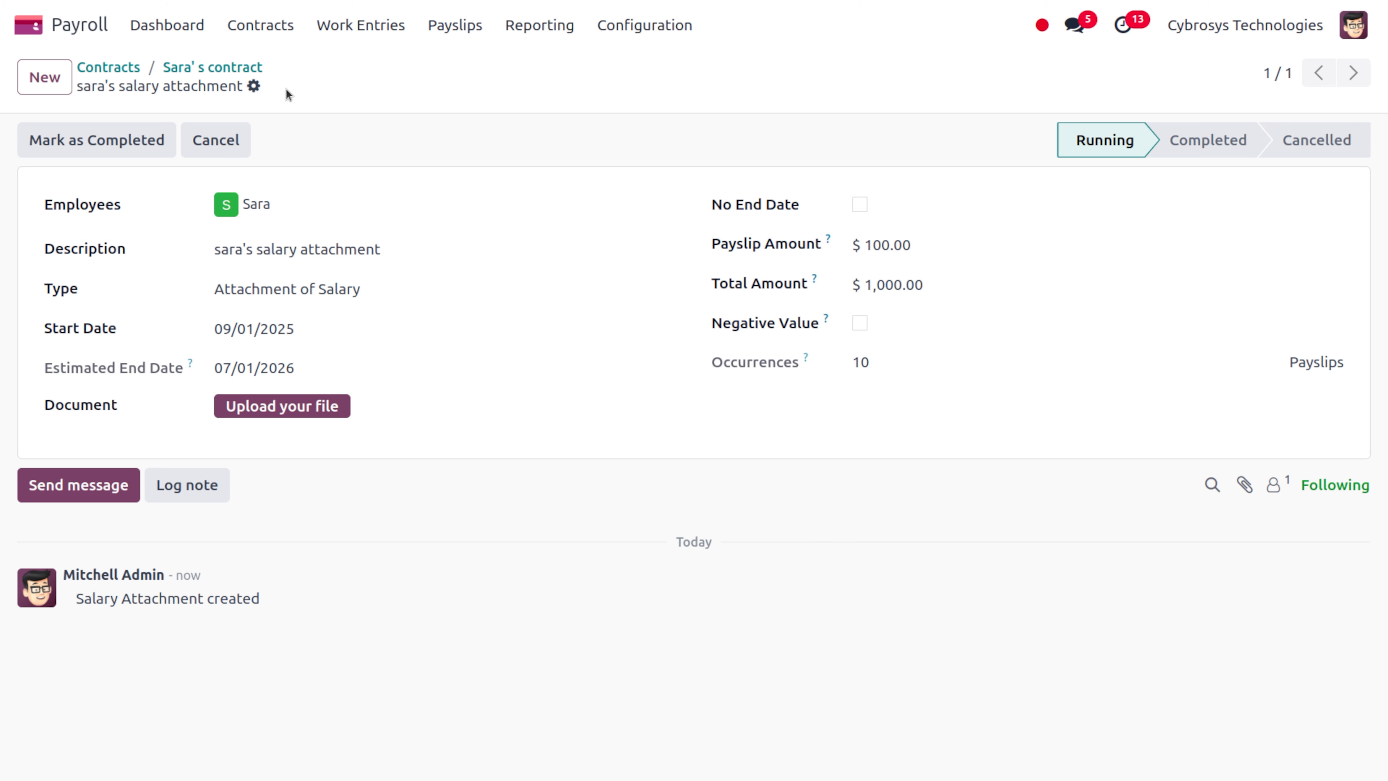
{"action": "left_click", "coordinate": [653, 38]}
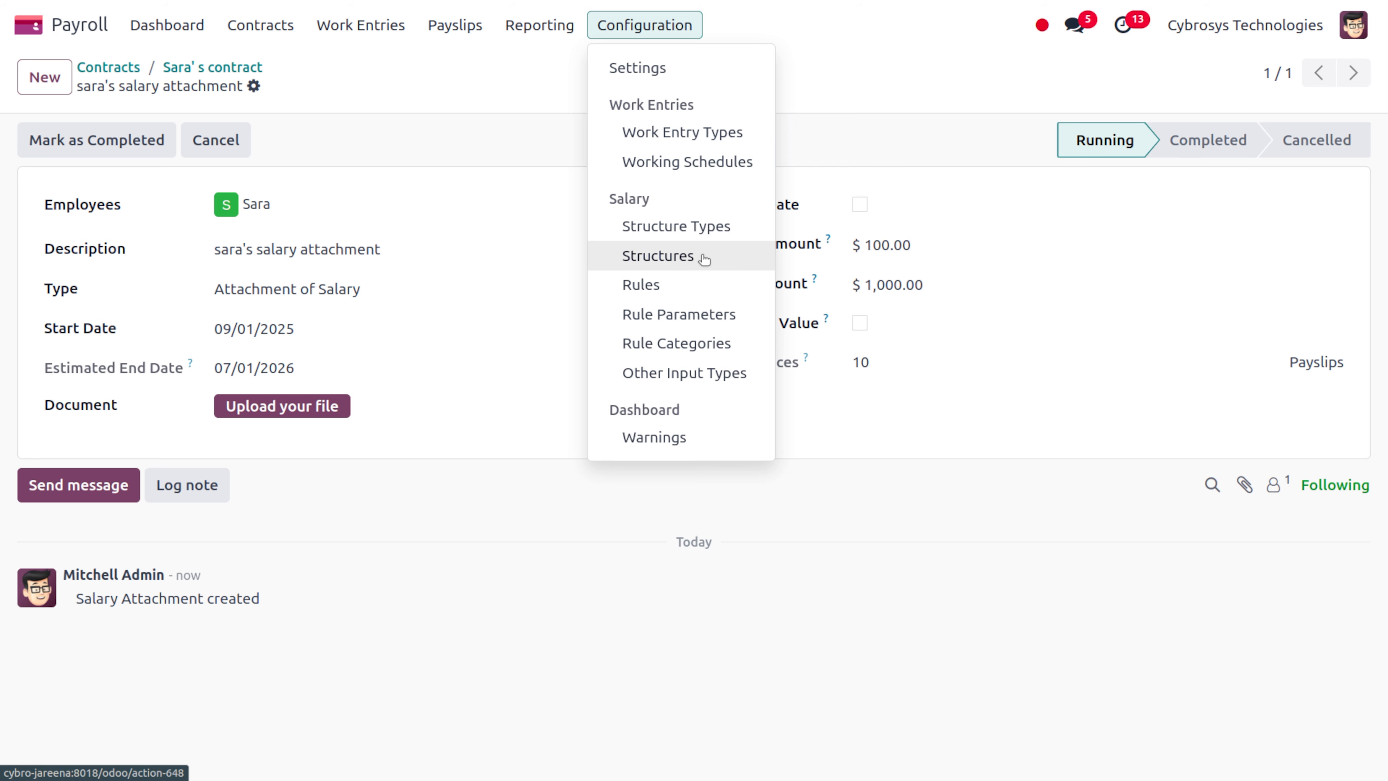
{"action": "left_click", "coordinate": [705, 259]}
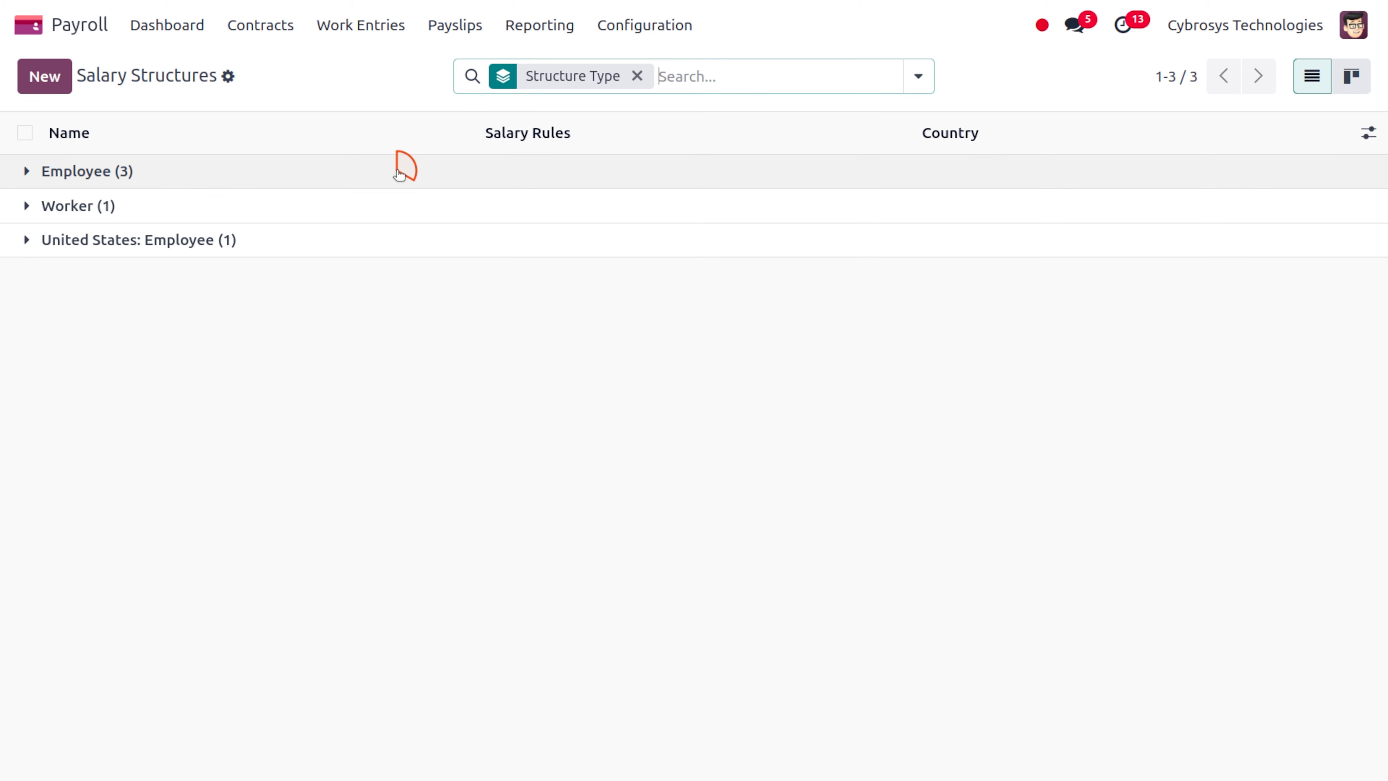
{"action": "left_click", "coordinate": [399, 172]}
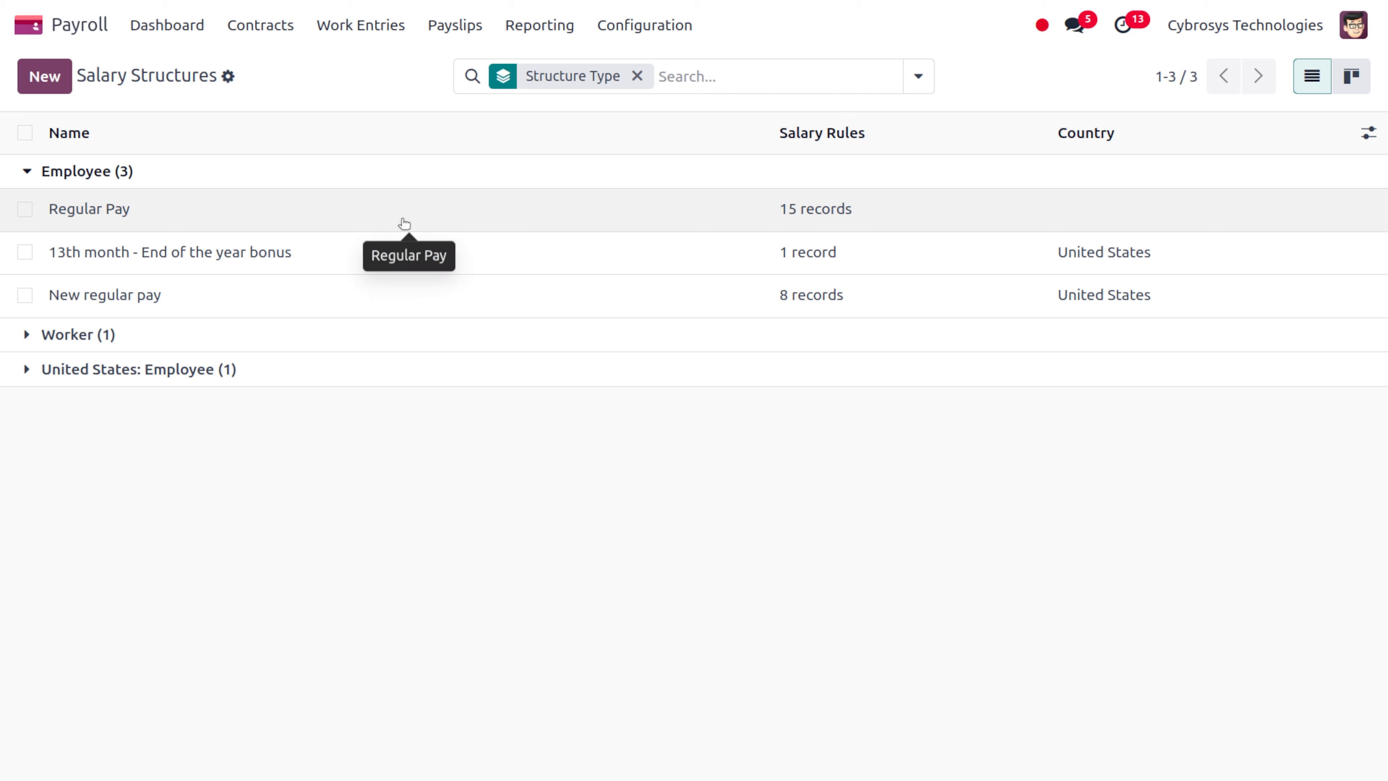
{"action": "left_click", "coordinate": [405, 223]}
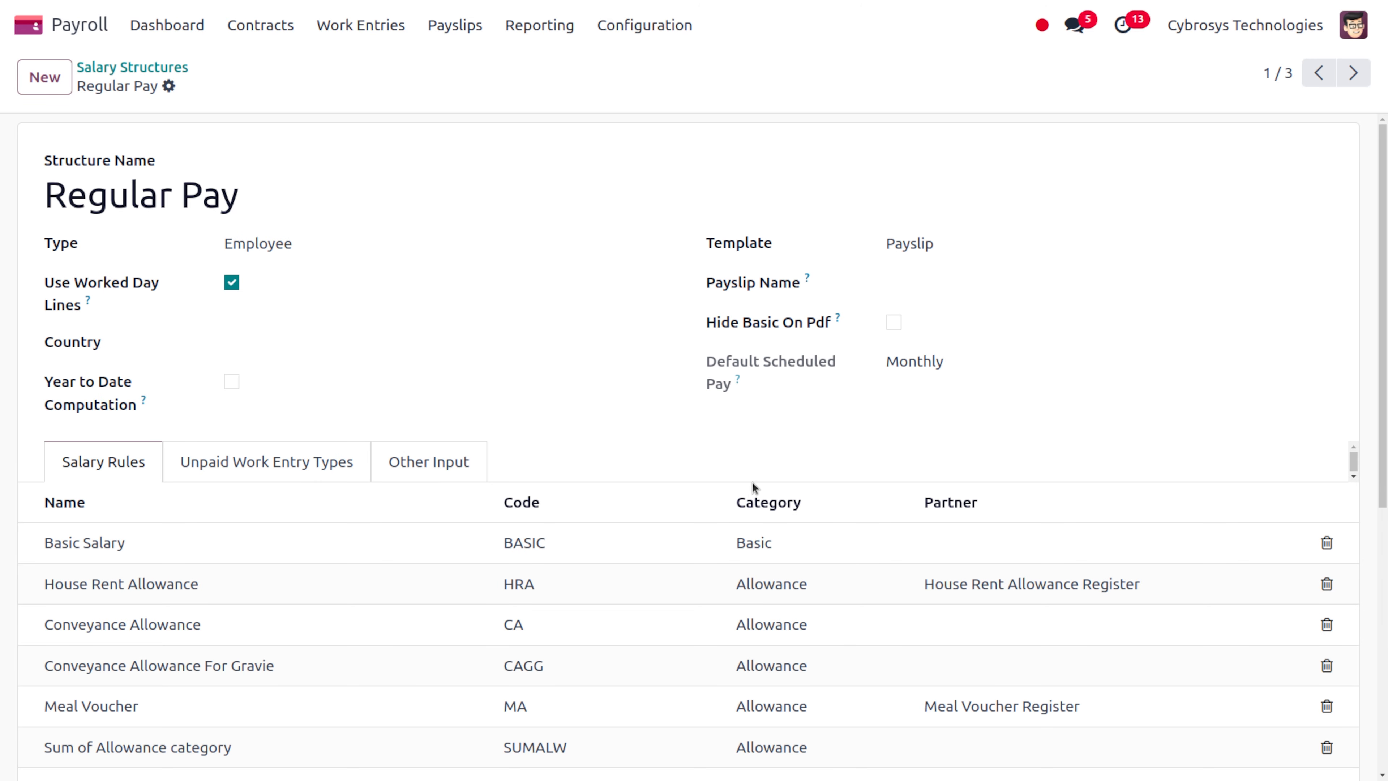
{"action": "scroll", "coordinate": [461, 463], "scroll_direction": "down", "scroll_amount": 8}
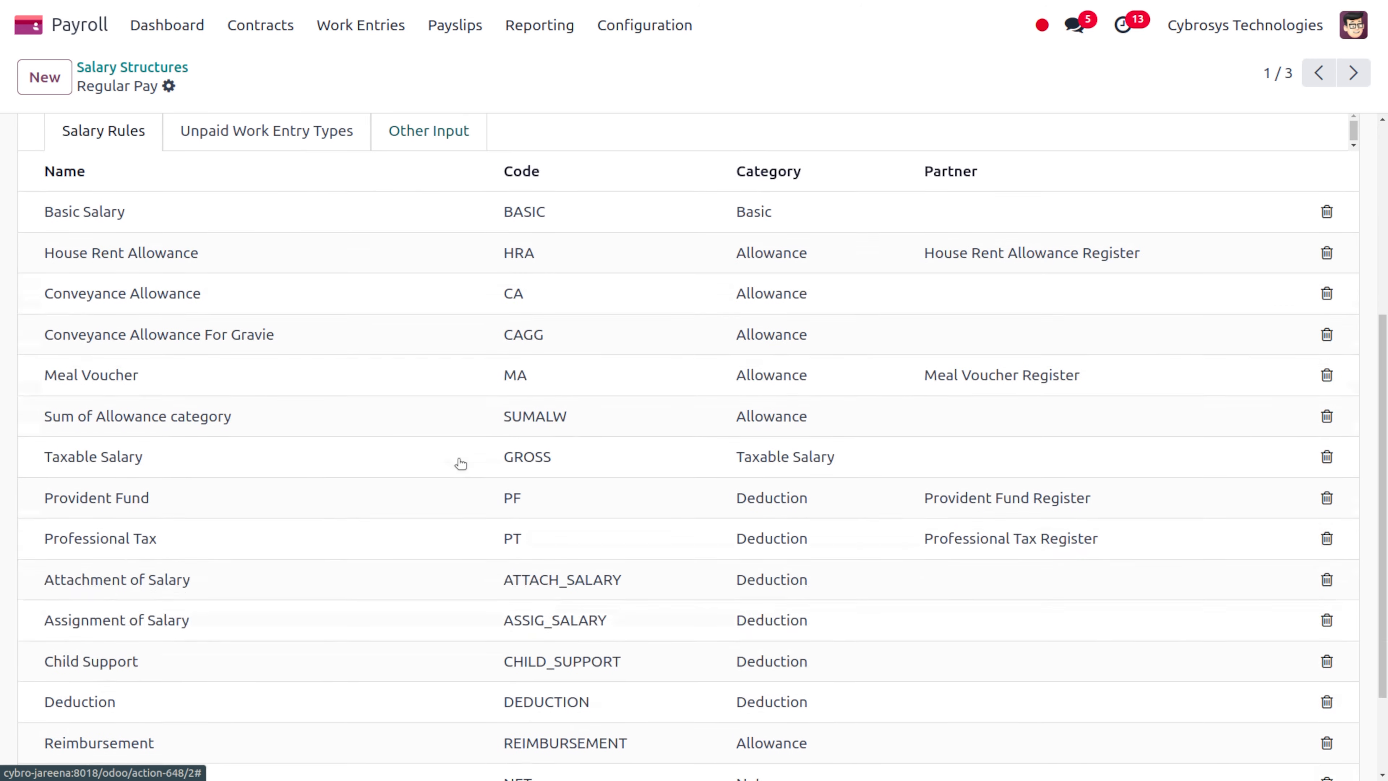
{"action": "scroll", "coordinate": [460, 464], "scroll_direction": "up", "scroll_amount": 5}
{"action": "scroll", "coordinate": [461, 464], "scroll_direction": "down", "scroll_amount": 5}
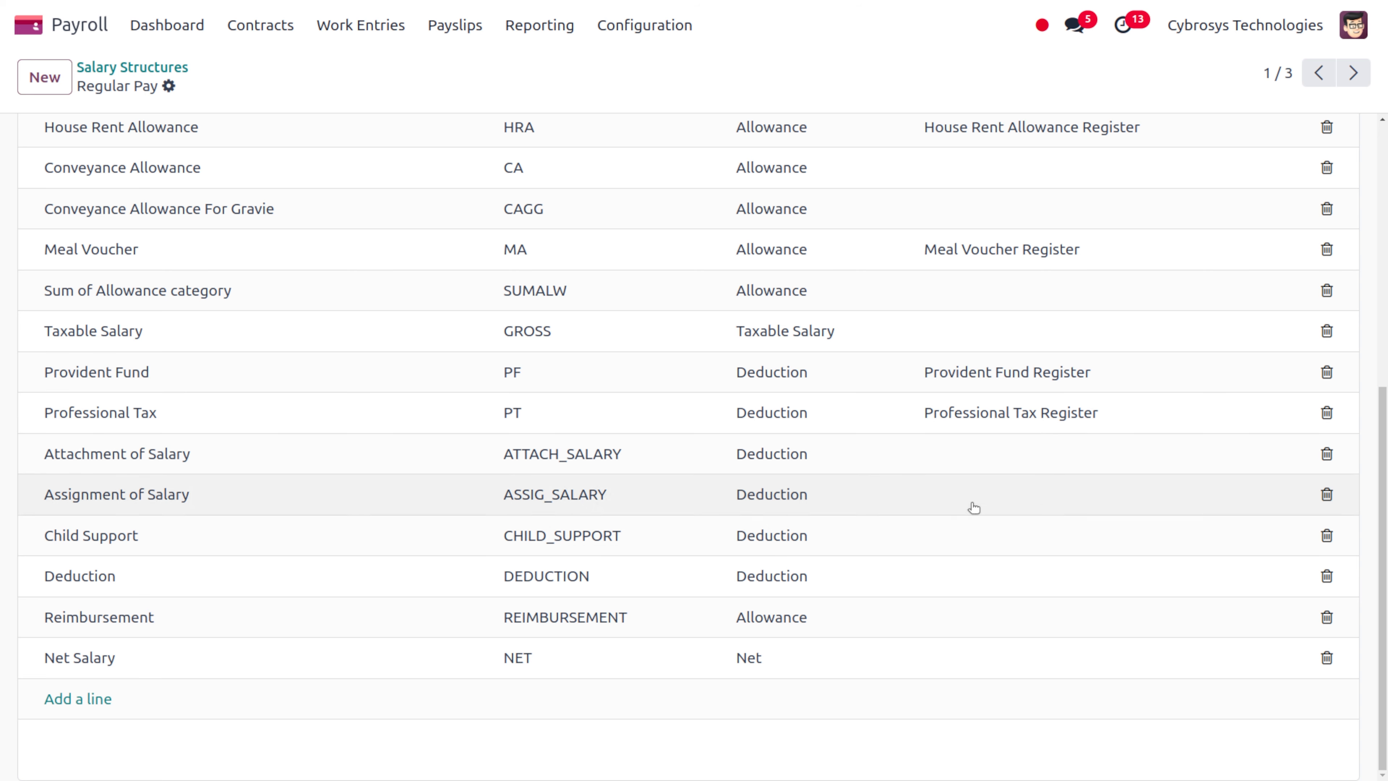
{"action": "scroll", "coordinate": [969, 505], "scroll_direction": "up", "scroll_amount": 8}
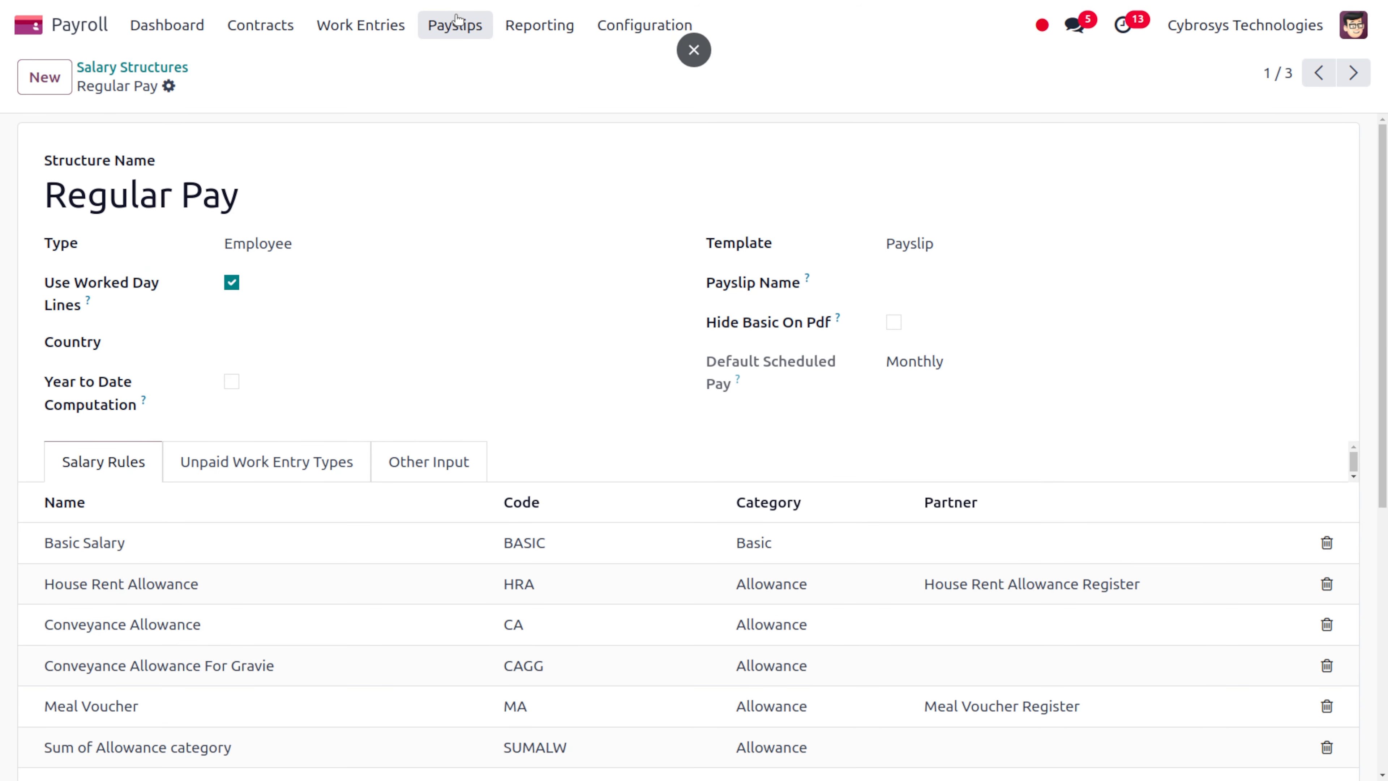
Start a new payslip from To Pay and select the employee
{"action": "left_click", "coordinate": [469, 25]}
{"action": "left_click", "coordinate": [493, 66]}
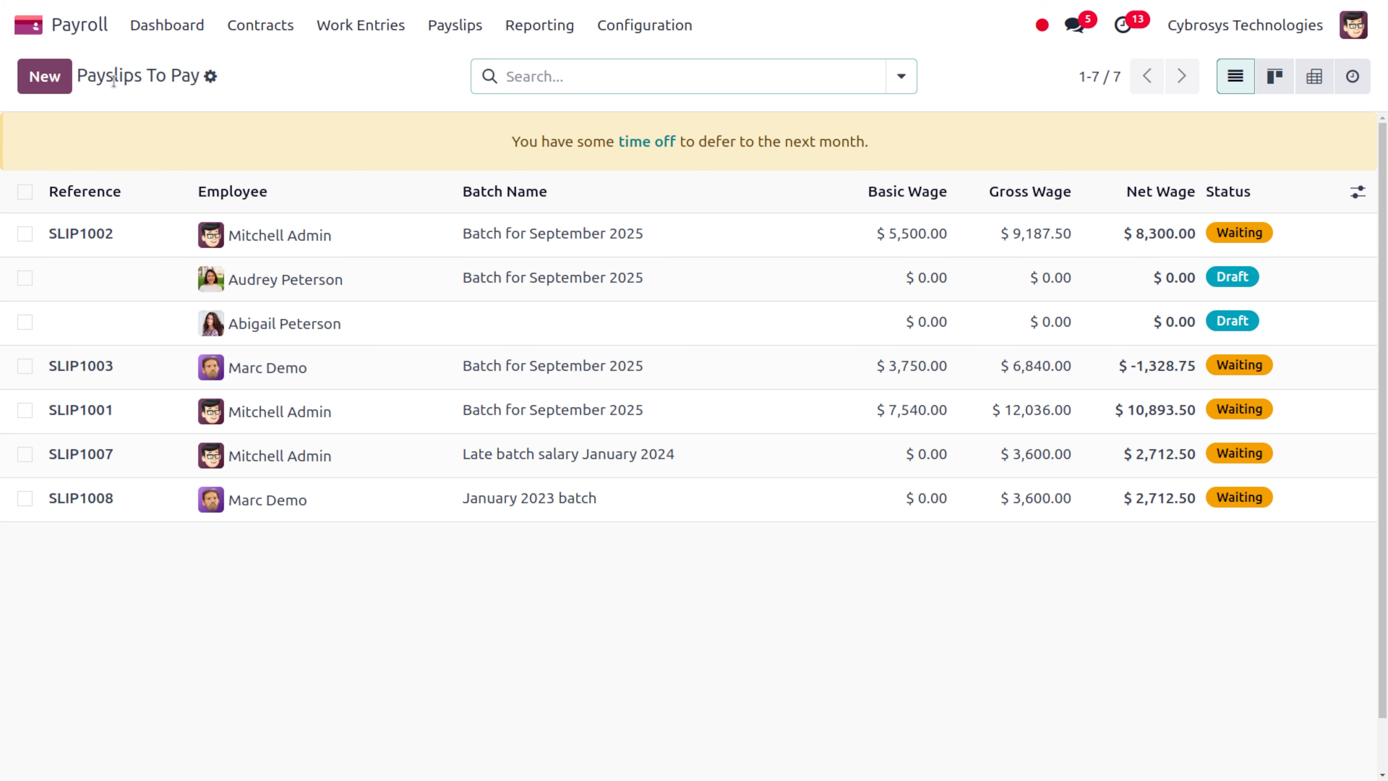
{"action": "left_click", "coordinate": [53, 75]}
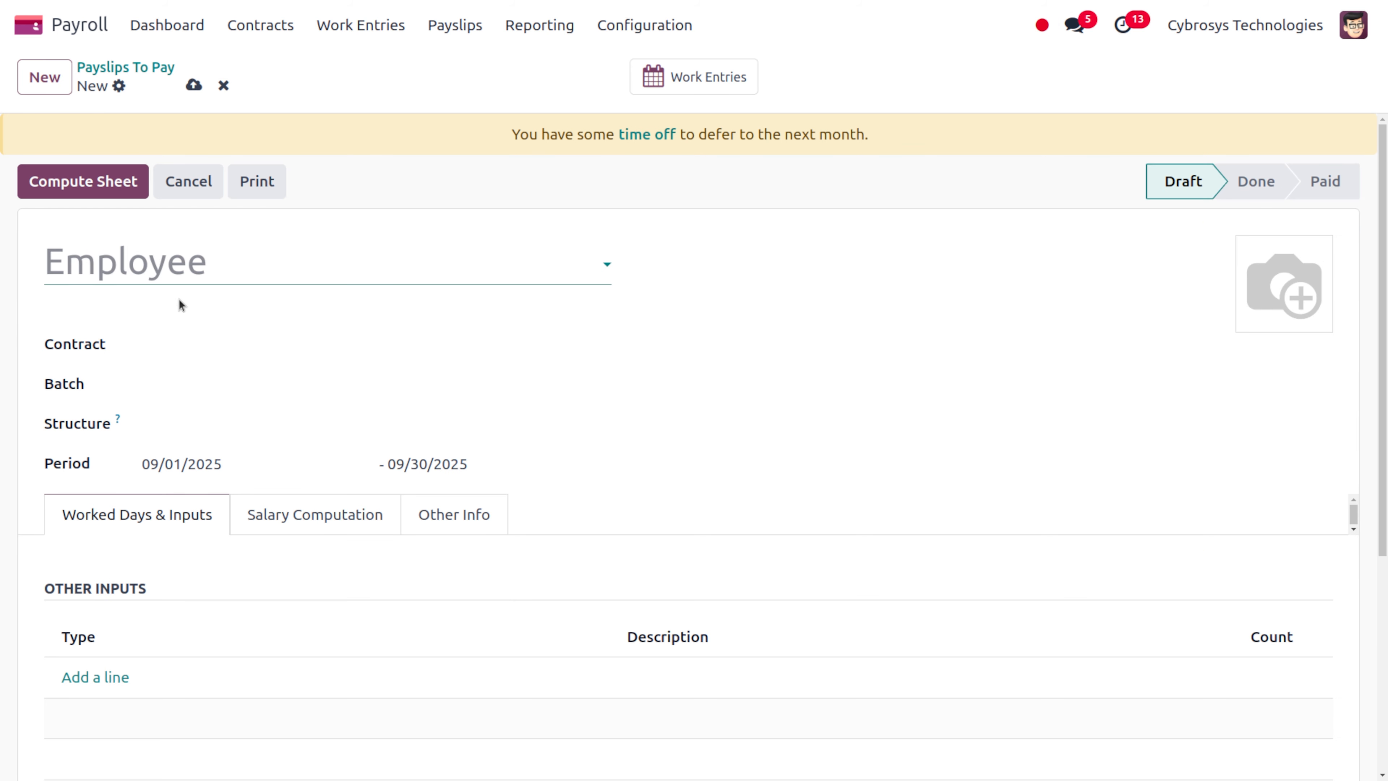
{"action": "left_click", "coordinate": [181, 268]}
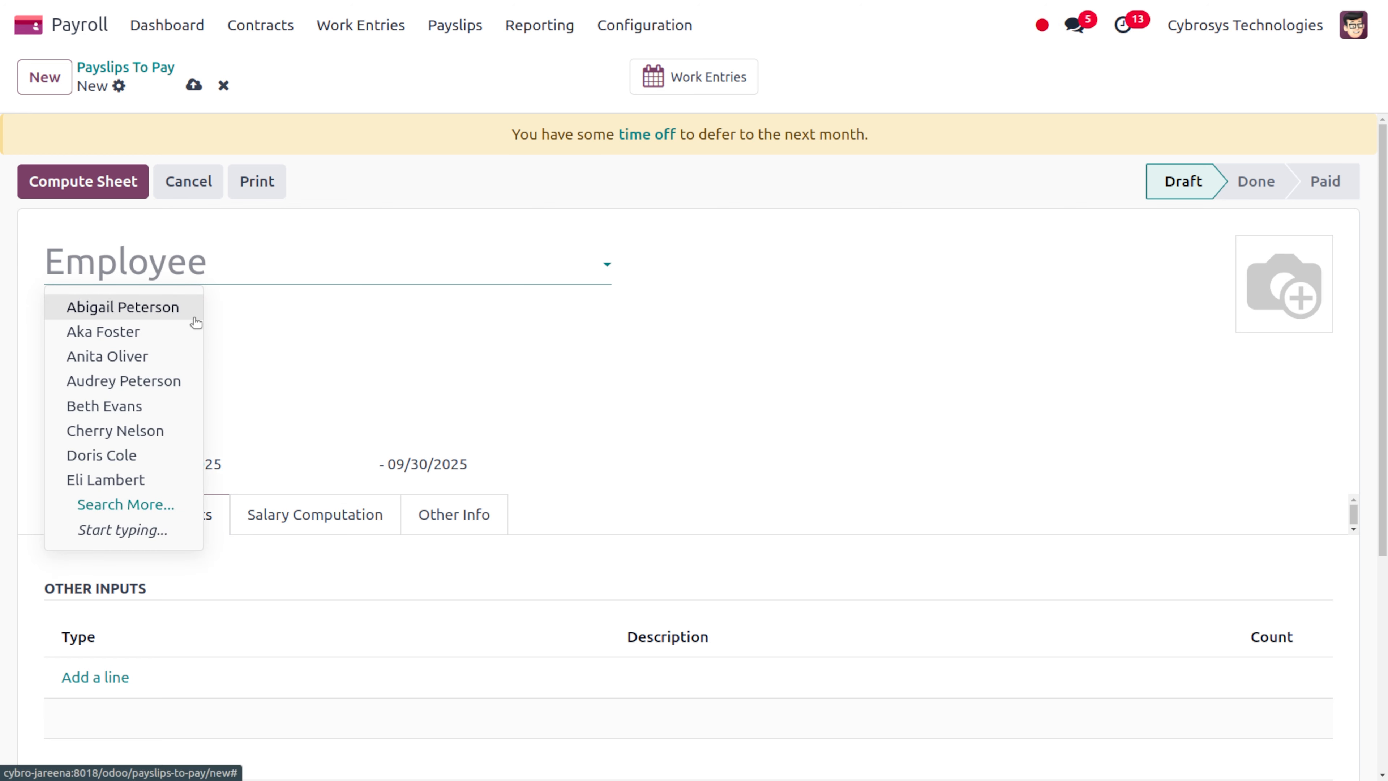
{"action": "type", "text": "sar"}
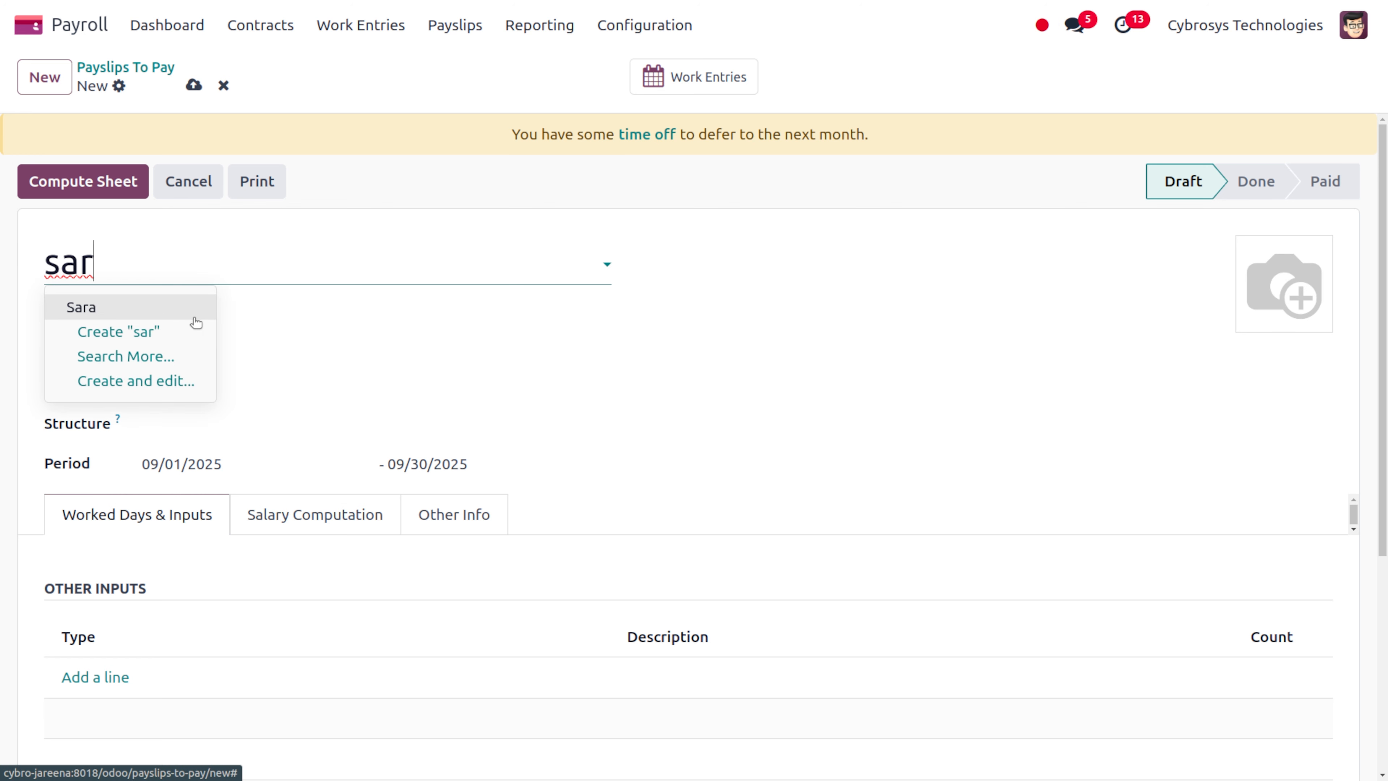
{"action": "left_click", "coordinate": [194, 317]}
Try assigning a contract and saving, finding no contract available for the employee
{"action": "left_click", "coordinate": [241, 349]}
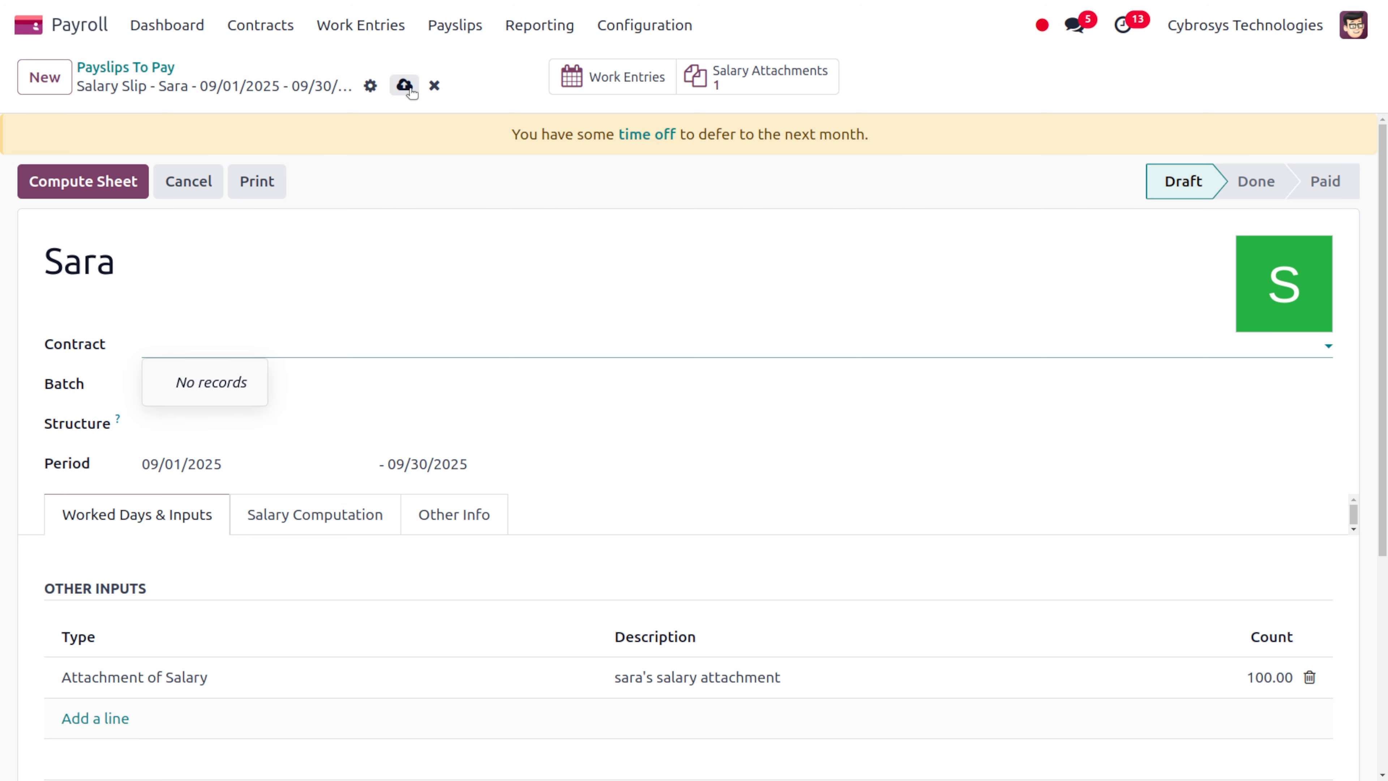
{"action": "left_click", "coordinate": [394, 91]}
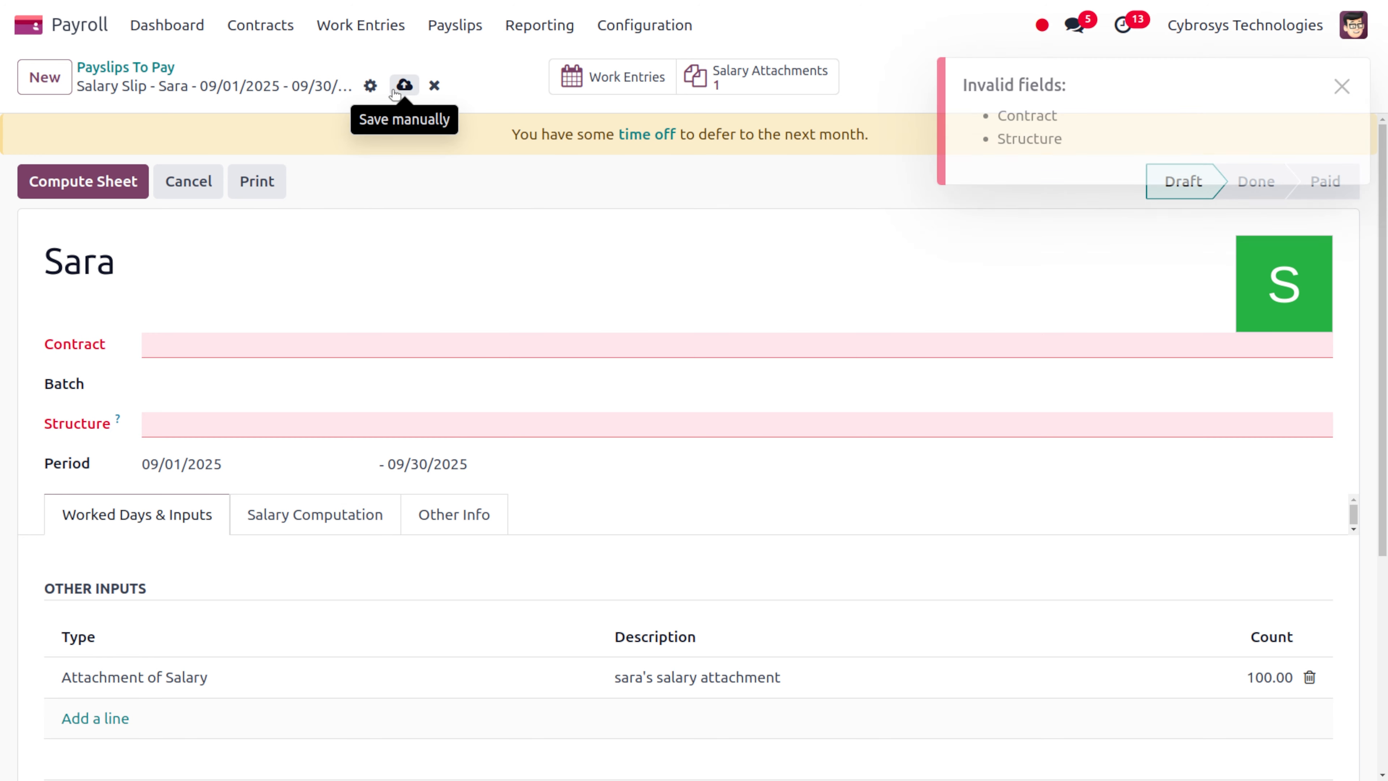
{"action": "left_click", "coordinate": [189, 347]}
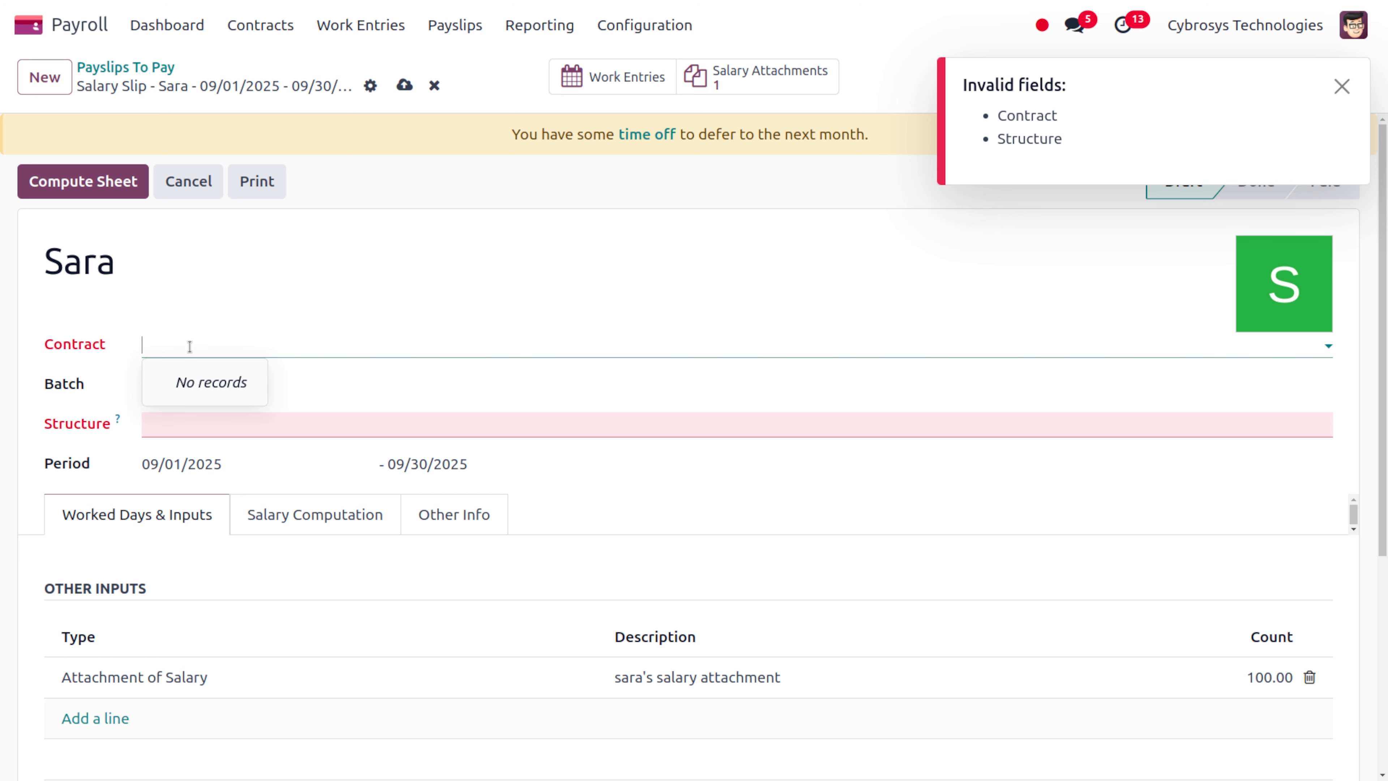
{"action": "type", "text": "sa"}
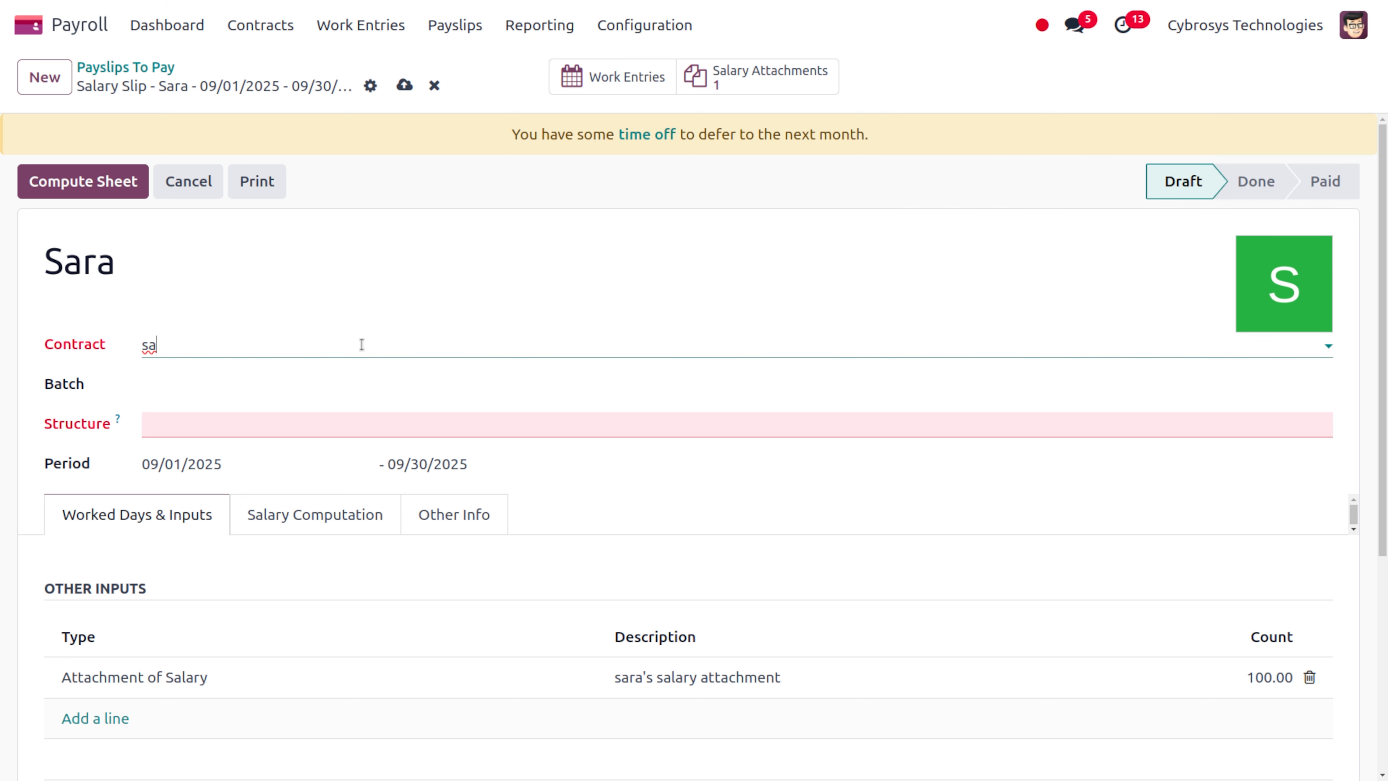
{"action": "type", "text": "ra"}
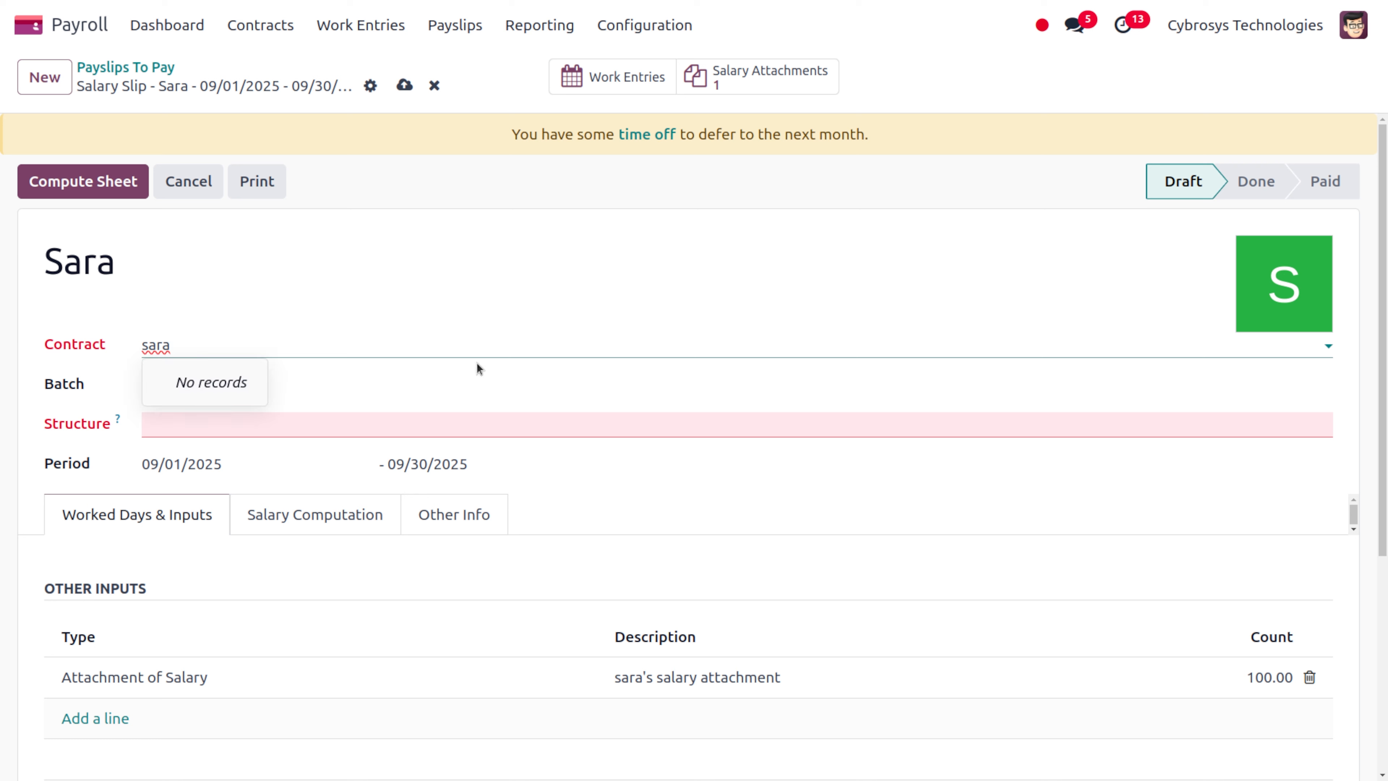
{"action": "left_click", "coordinate": [430, 349]}
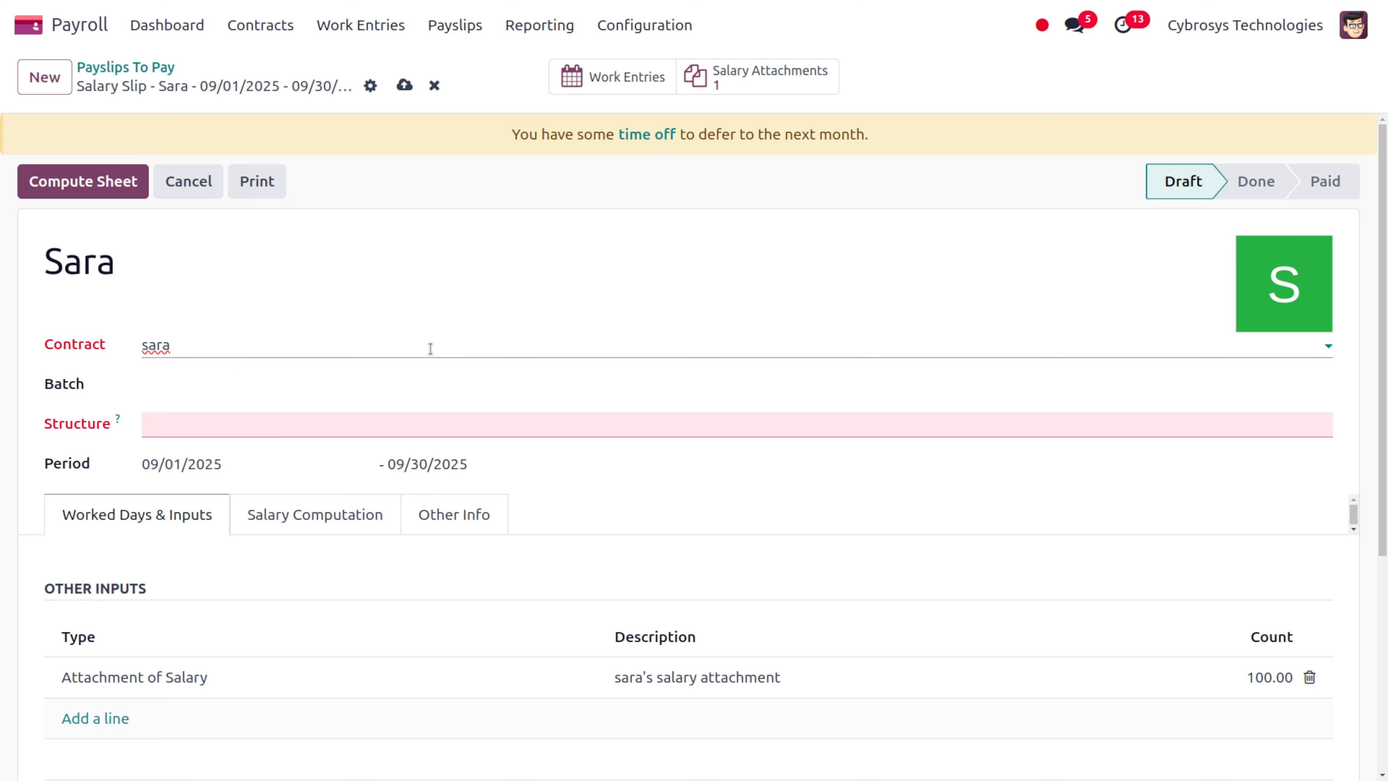
{"action": "key", "text": "BackSpace"}
{"action": "key", "text": "BackSpace"}
{"action": "key", "text": "BackSpace"}
{"action": "key", "text": "BackSpace"}
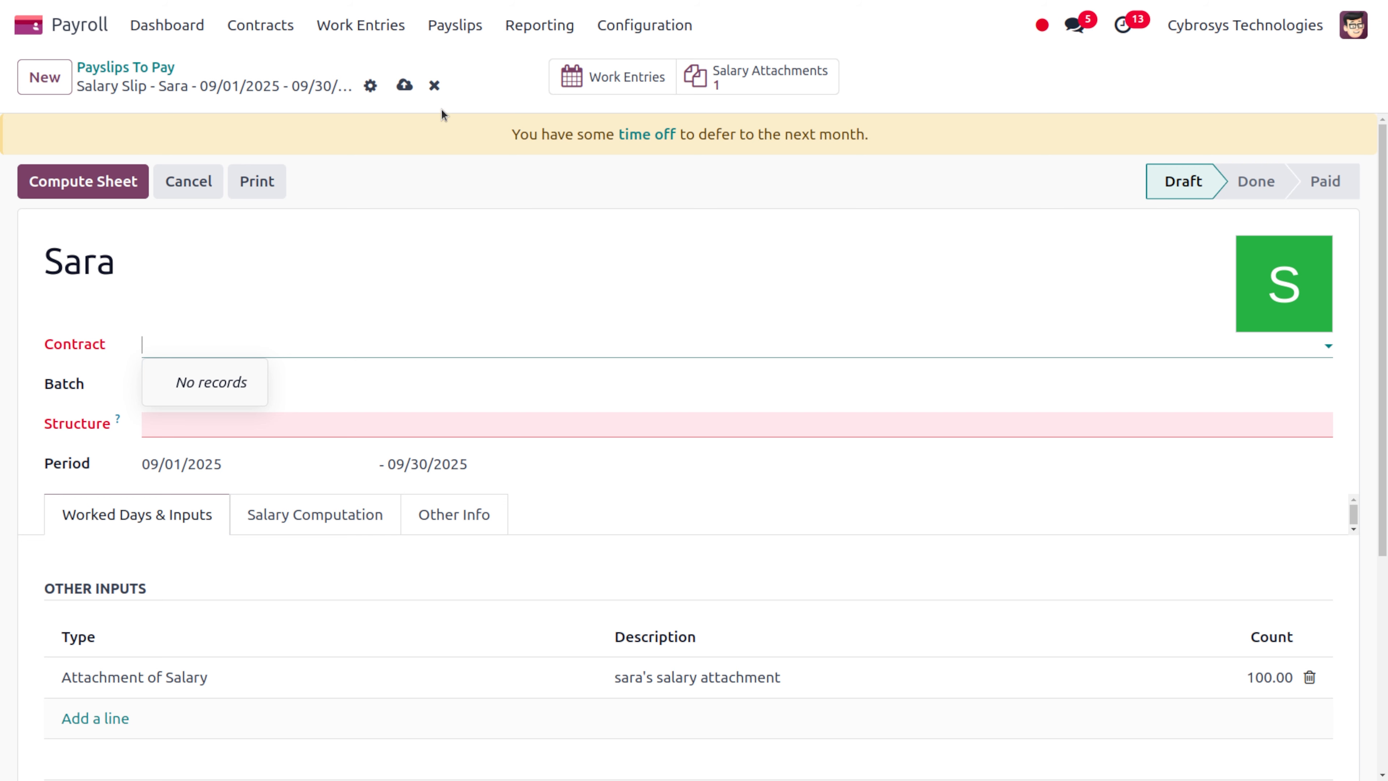
Discard the unfinished payslip and set the employee's contract status to Running
{"action": "left_click", "coordinate": [434, 85]}
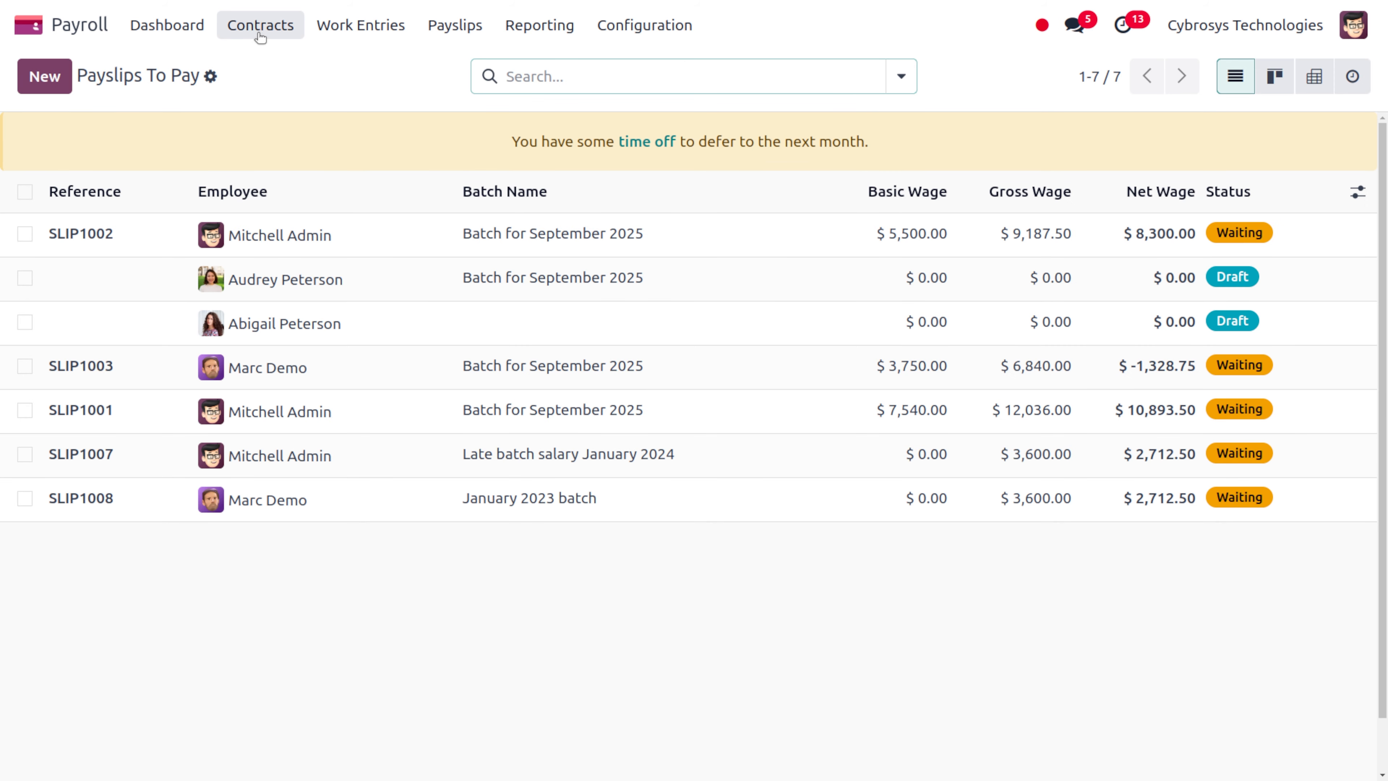
{"action": "left_click", "coordinate": [261, 27]}
{"action": "left_click", "coordinate": [266, 64]}
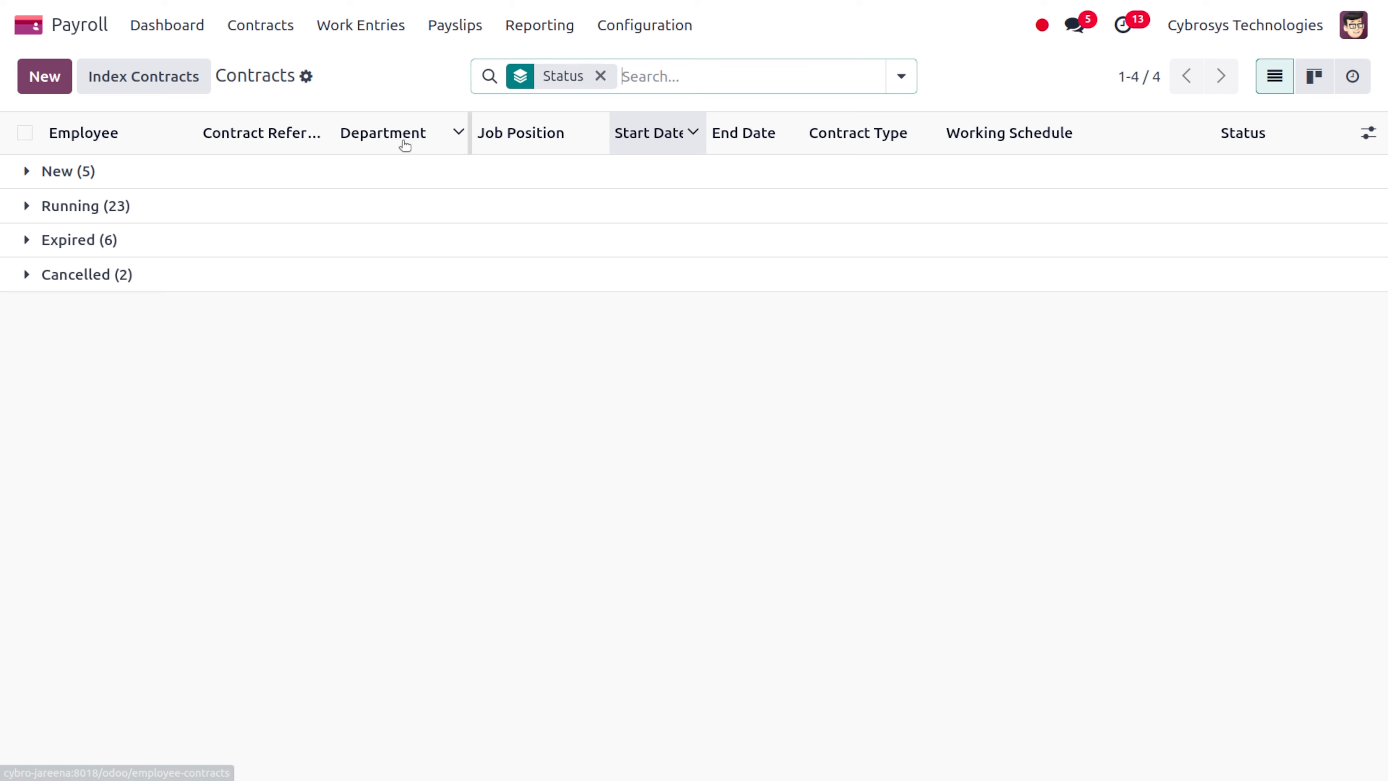
{"action": "left_click", "coordinate": [169, 173]}
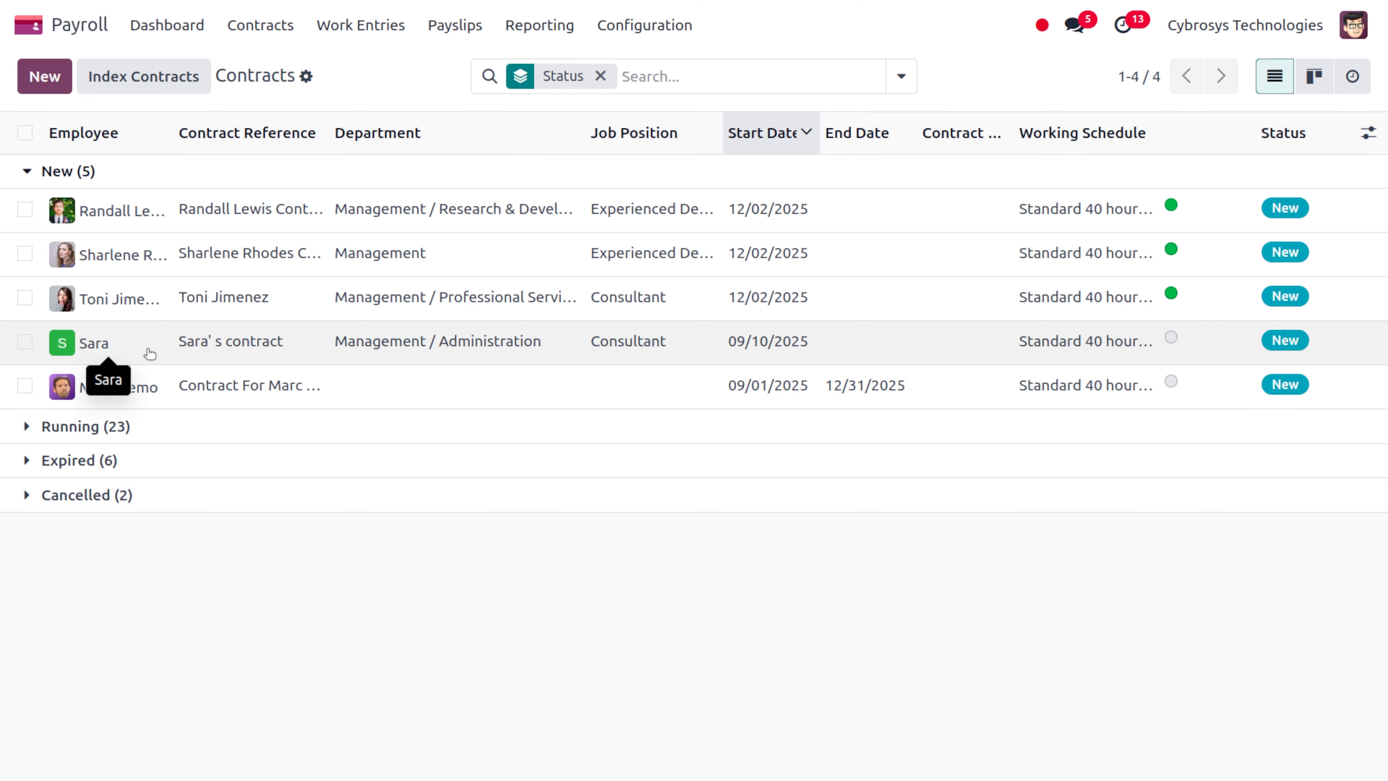
{"action": "left_click", "coordinate": [146, 353]}
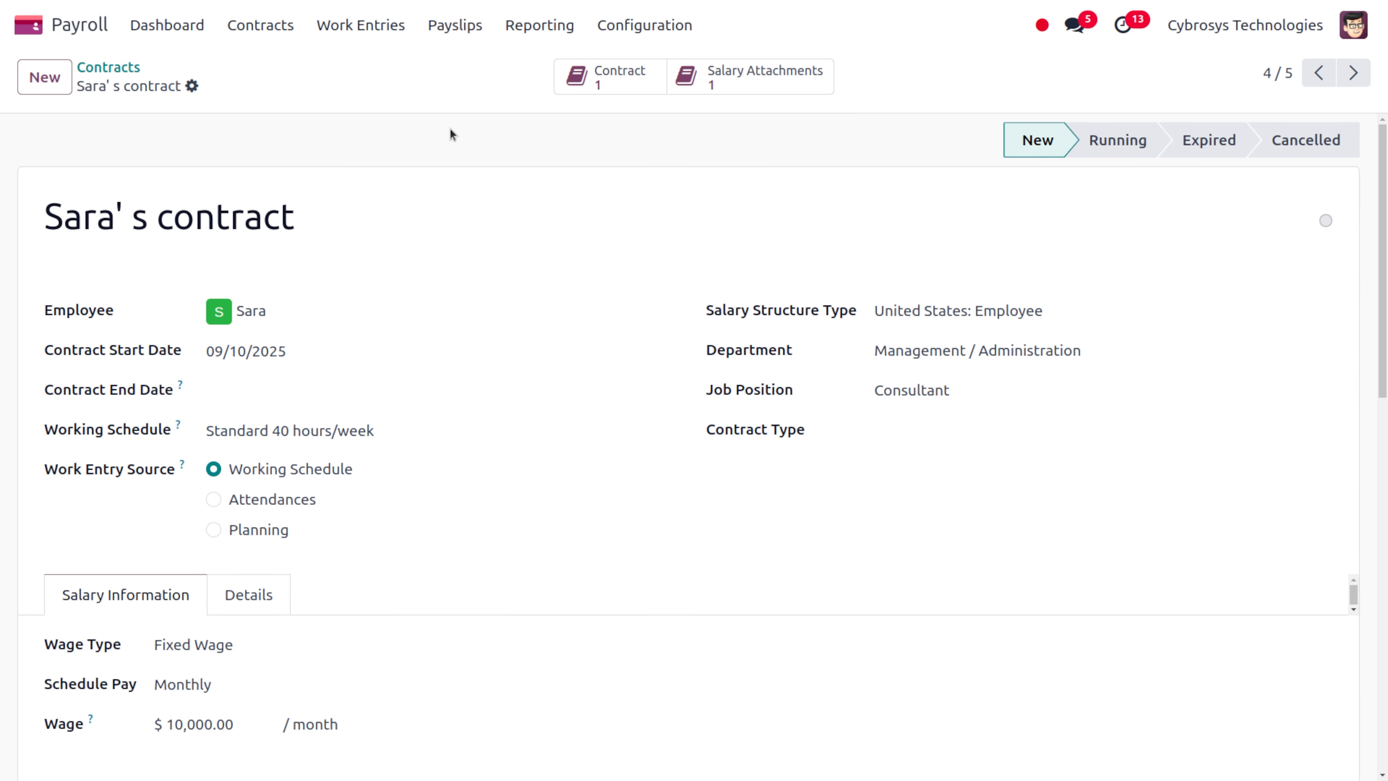
{"action": "left_click", "coordinate": [1115, 153]}
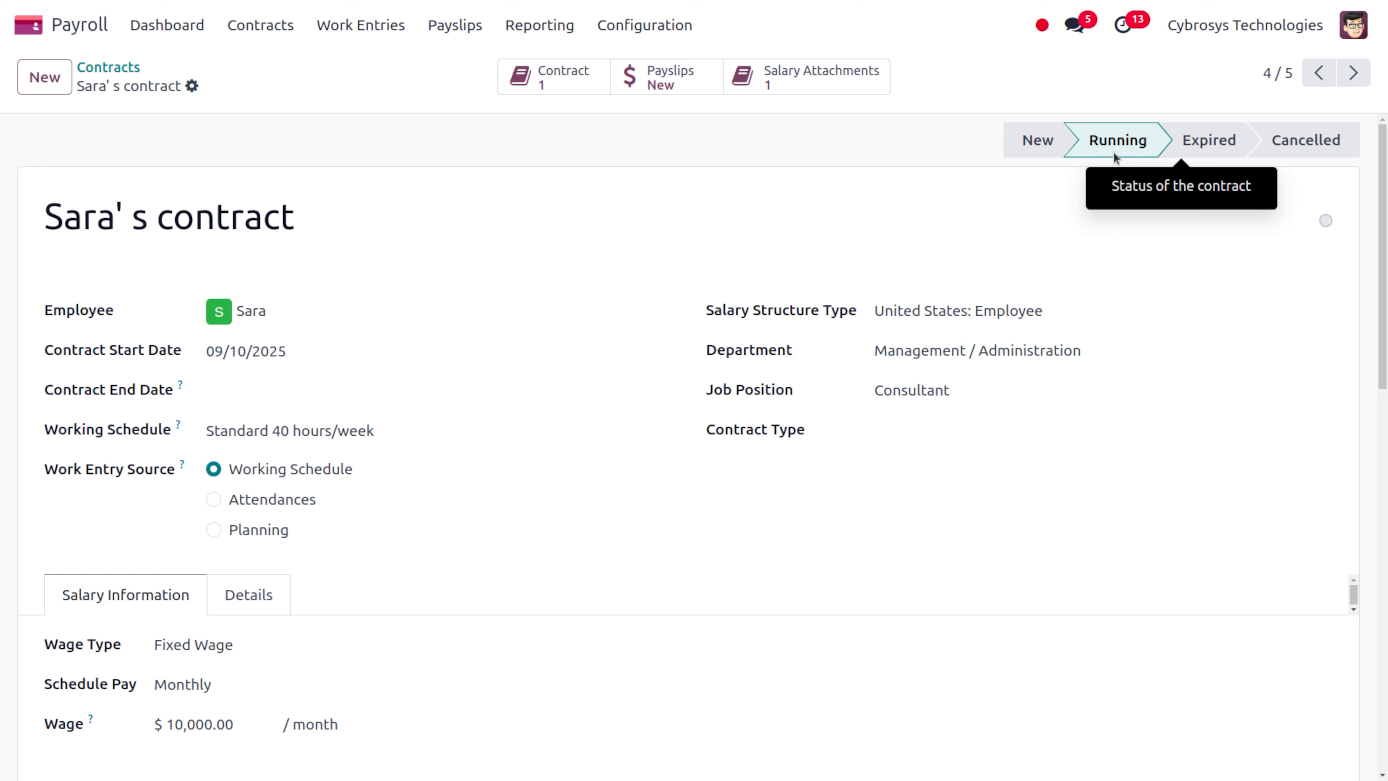
{"action": "left_click", "coordinate": [446, 36]}
Create another payslip from To Pay for the employee
{"action": "left_click", "coordinate": [461, 68]}
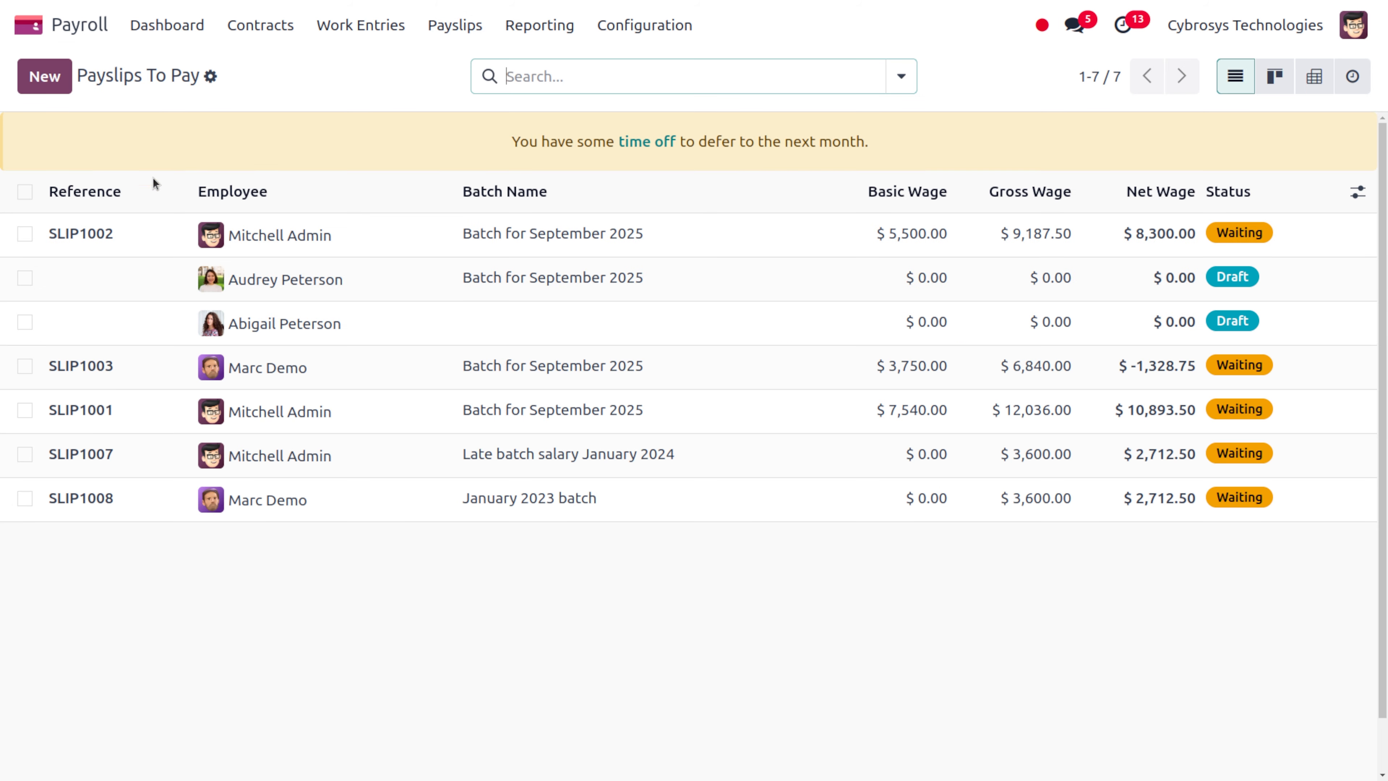
{"action": "left_click", "coordinate": [39, 86]}
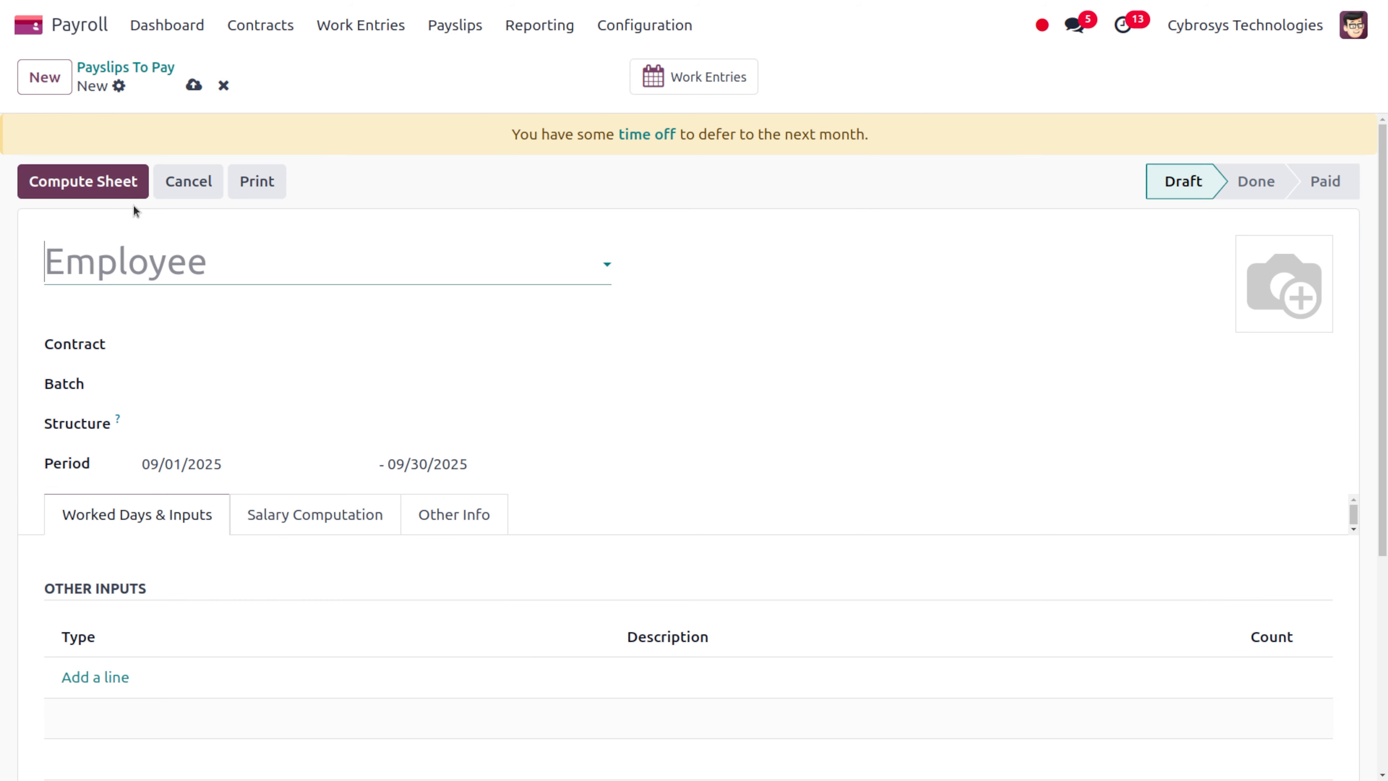
{"action": "left_click", "coordinate": [187, 278]}
{"action": "type", "text": "sara"}
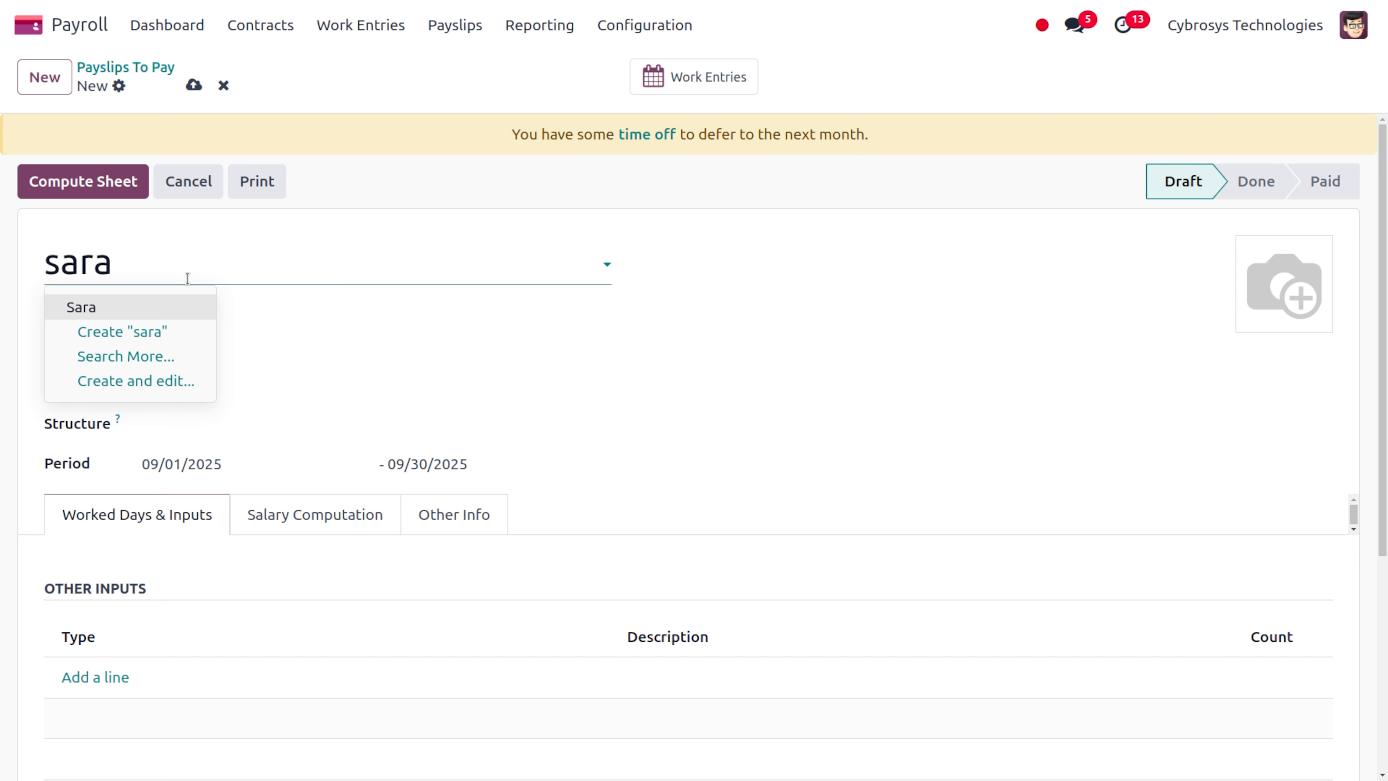
{"action": "key", "text": "Return"}
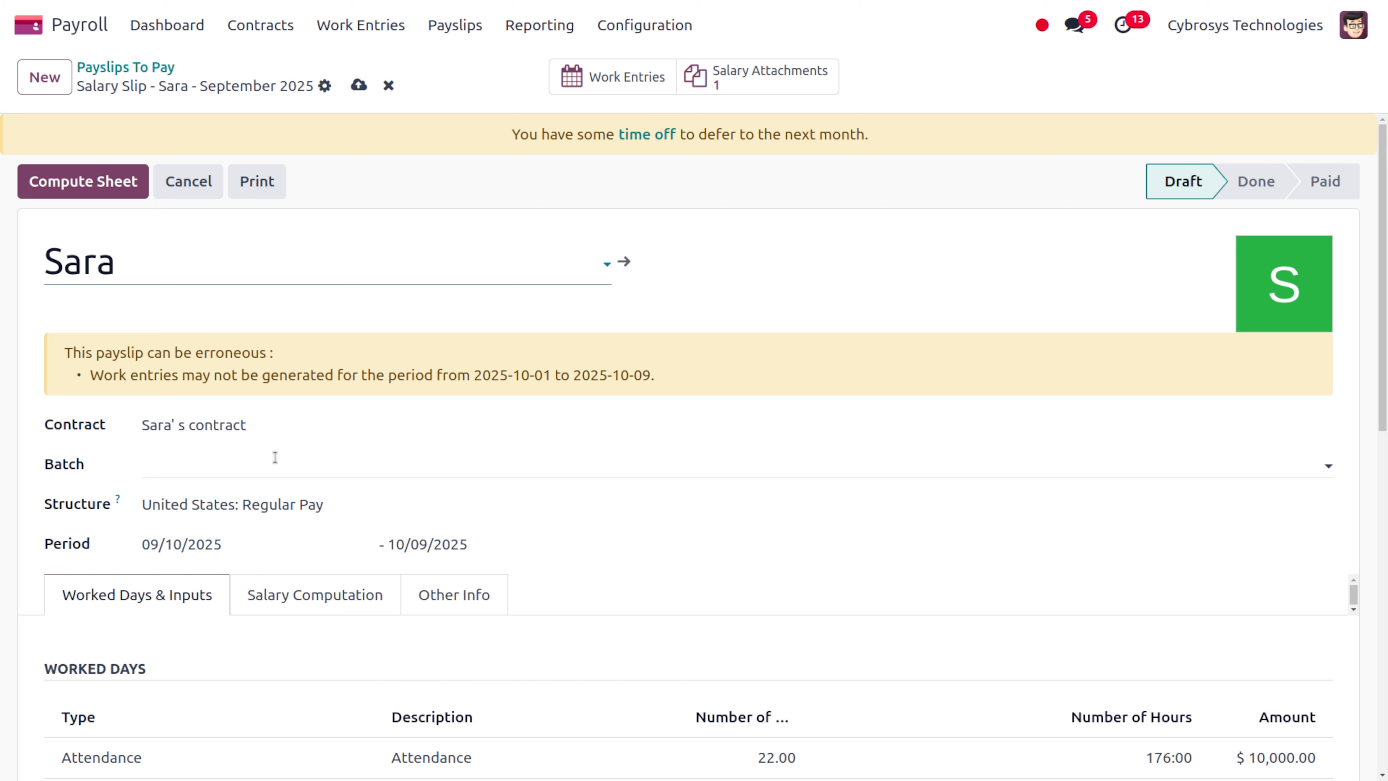
{"action": "scroll", "coordinate": [381, 490], "scroll_direction": "down", "scroll_amount": 8}
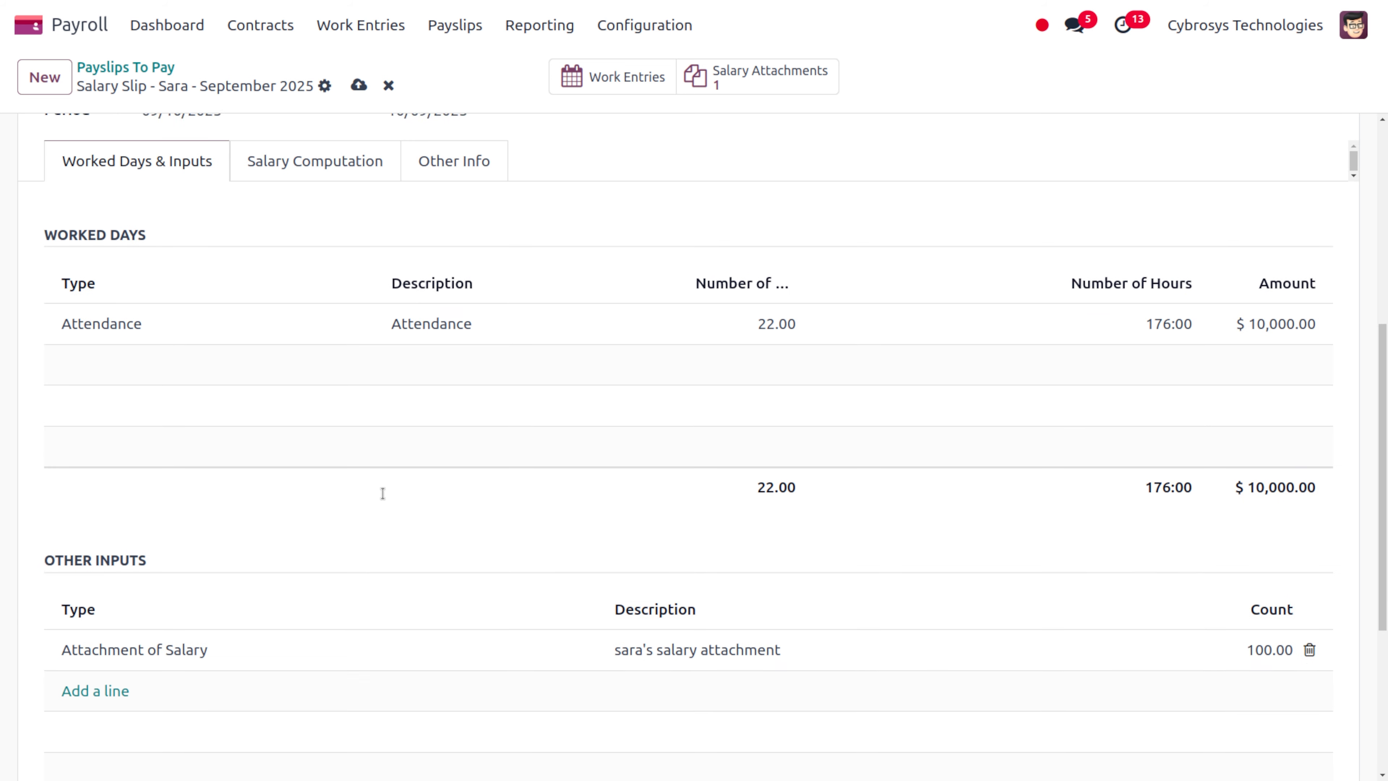
{"action": "scroll", "coordinate": [382, 494], "scroll_direction": "up", "scroll_amount": 2}
{"action": "scroll", "coordinate": [326, 333], "scroll_direction": "up", "scroll_amount": 2}
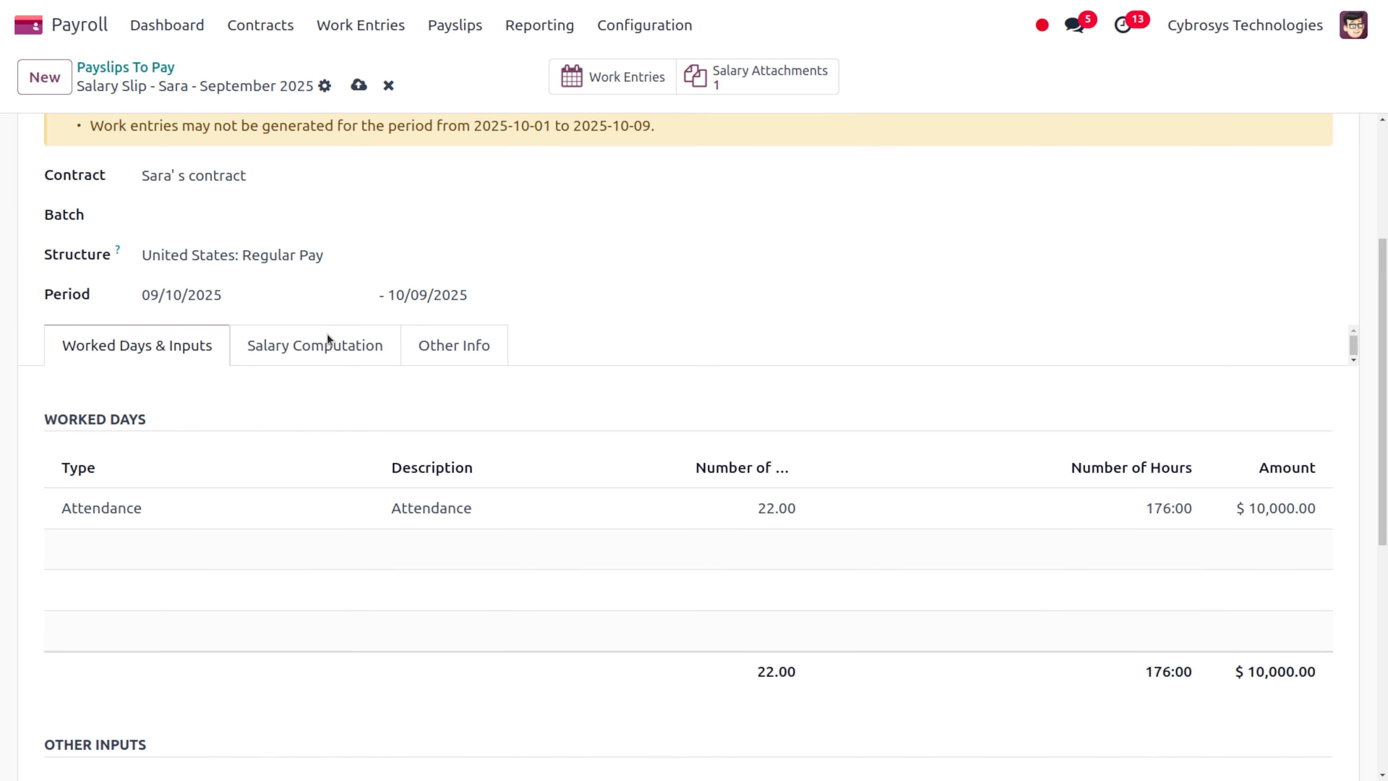
Set the payslip's salary structure to Regular Pay and save it
{"action": "left_click", "coordinate": [275, 268]}
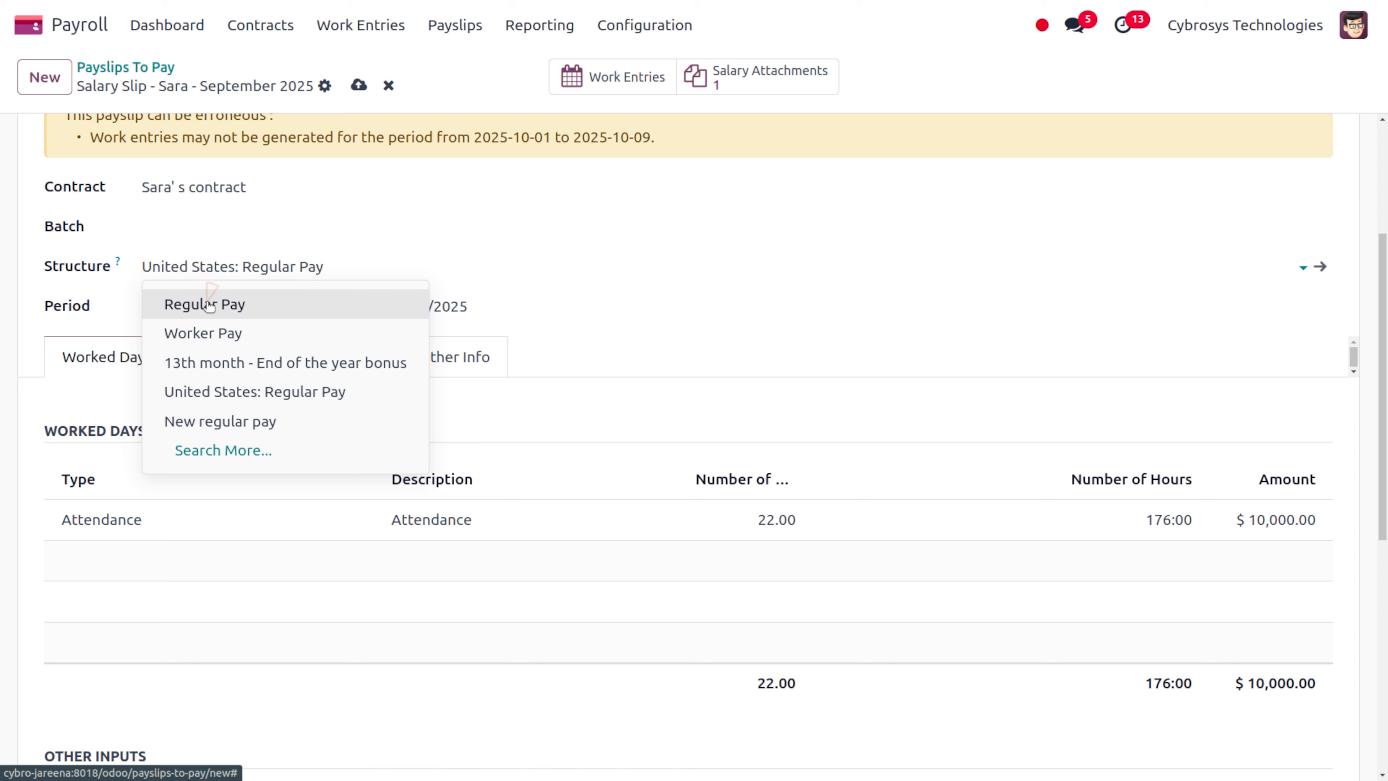
{"action": "left_click", "coordinate": [210, 305]}
{"action": "scroll", "coordinate": [319, 505], "scroll_direction": "down", "scroll_amount": 4}
{"action": "scroll", "coordinate": [319, 506], "scroll_direction": "up", "scroll_amount": 7}
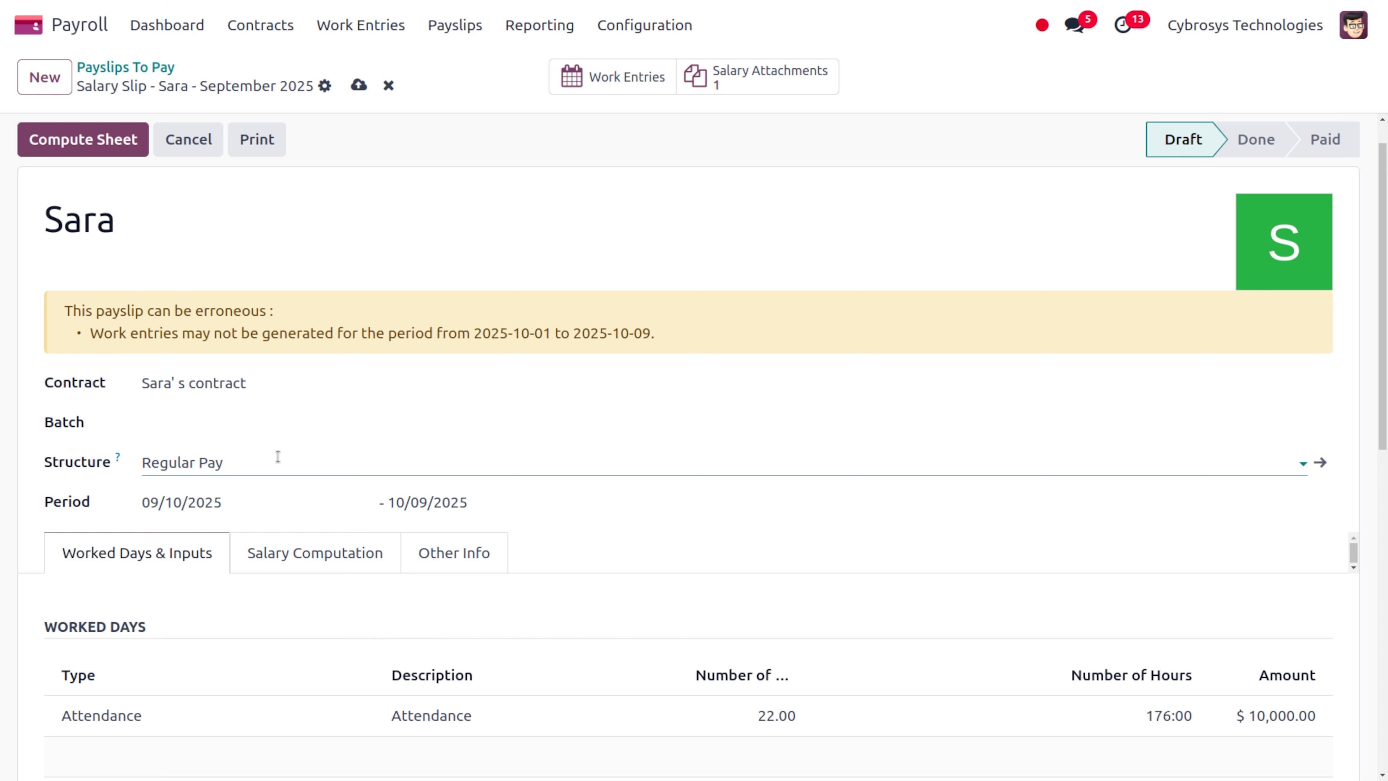
{"action": "left_click", "coordinate": [348, 93]}
{"action": "scroll", "coordinate": [281, 575], "scroll_direction": "down", "scroll_amount": 3}
{"action": "scroll", "coordinate": [281, 576], "scroll_direction": "down", "scroll_amount": 2}
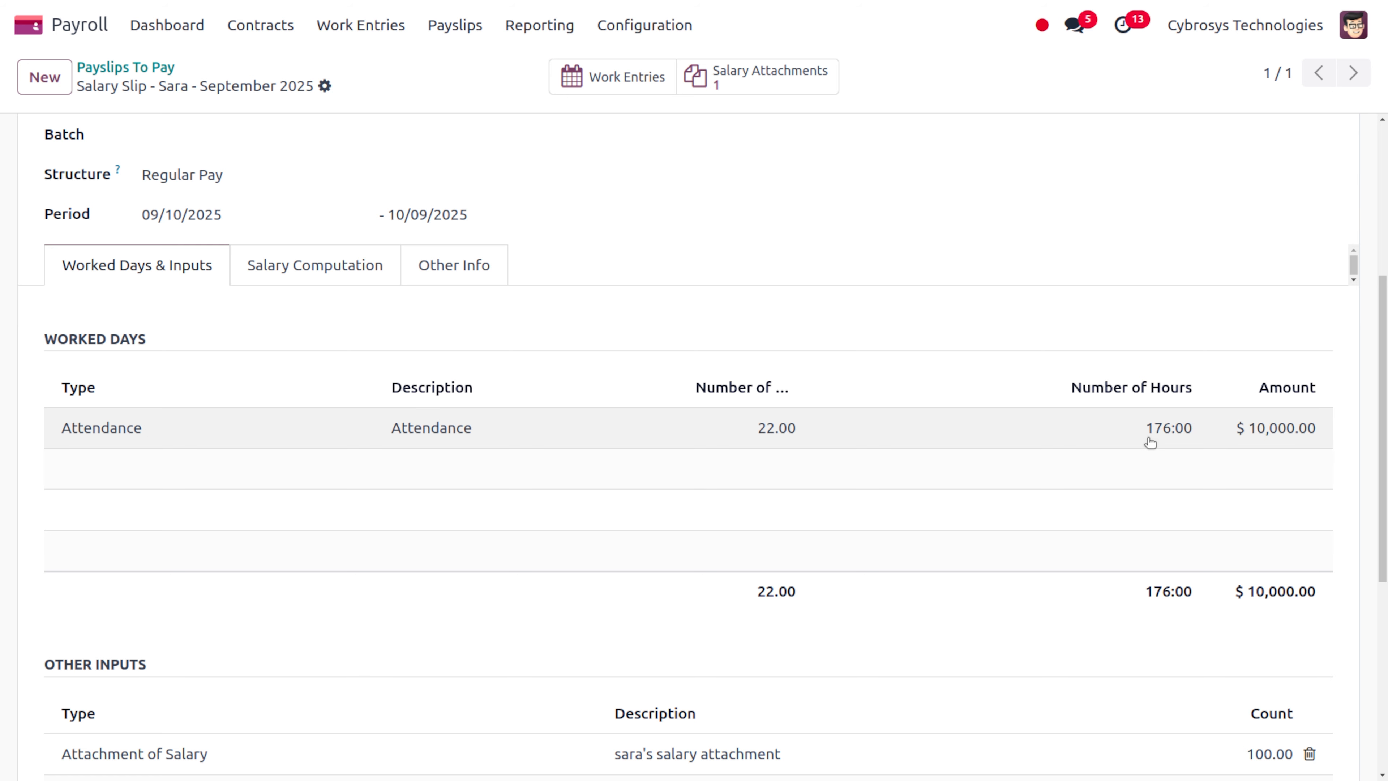
{"action": "scroll", "coordinate": [1000, 485], "scroll_direction": "down", "scroll_amount": 5}
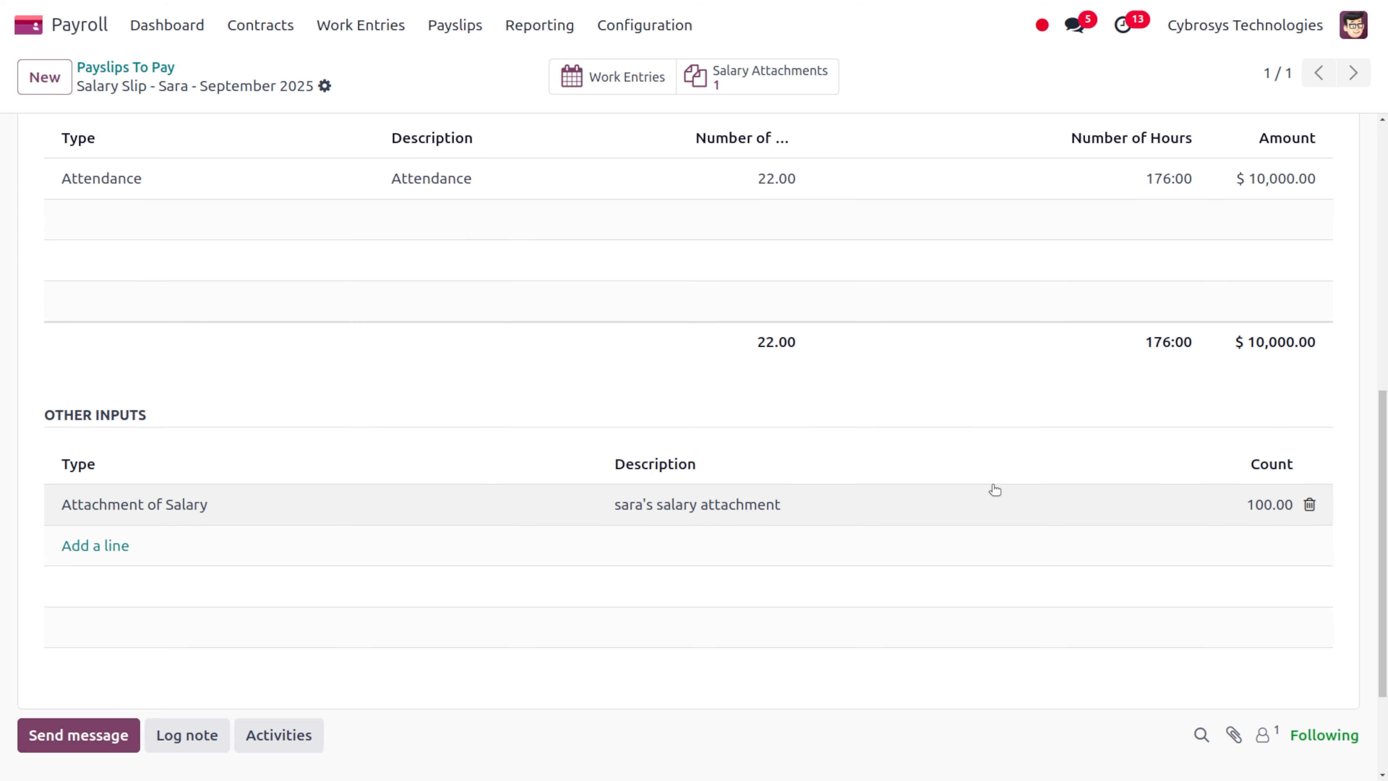
{"action": "scroll", "coordinate": [994, 489], "scroll_direction": "up", "scroll_amount": 2}
{"action": "scroll", "coordinate": [994, 490], "scroll_direction": "down", "scroll_amount": 2}
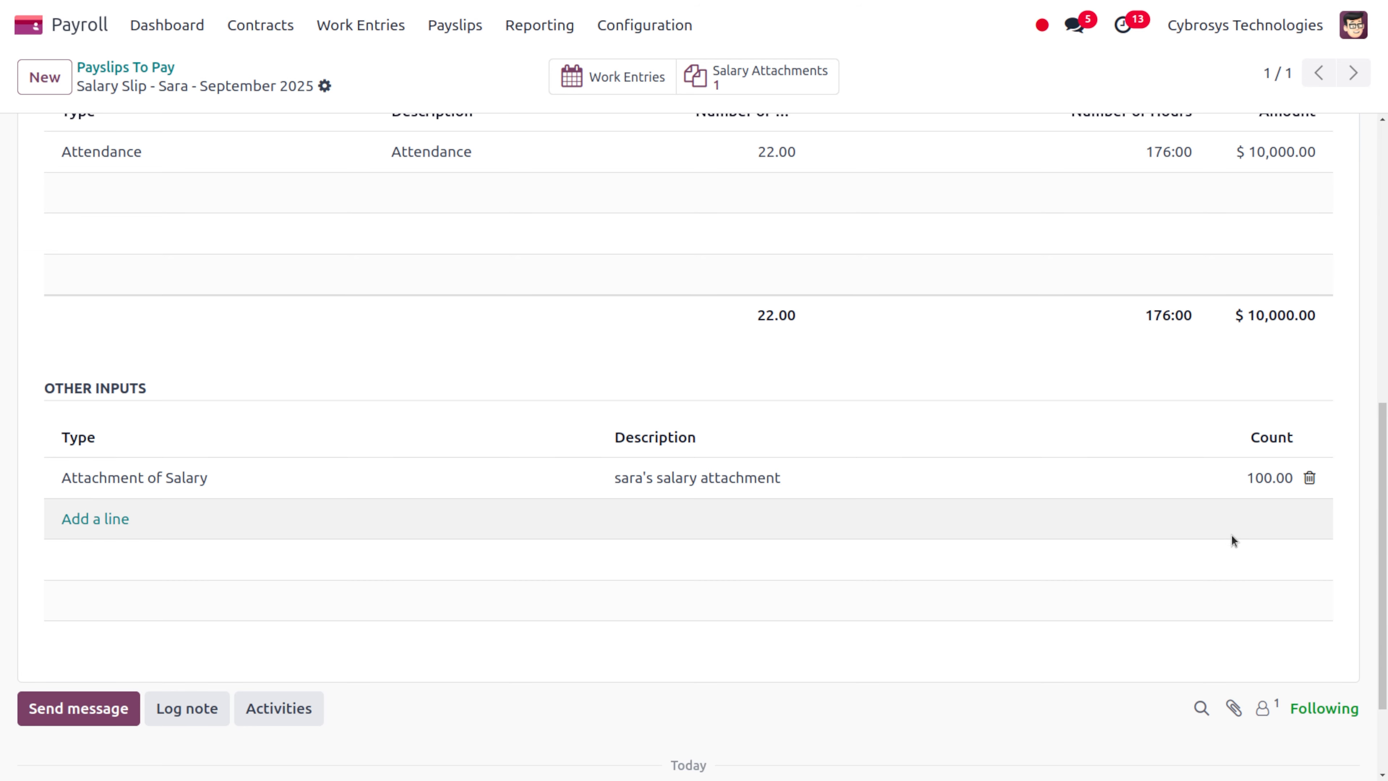
{"action": "scroll", "coordinate": [715, 501], "scroll_direction": "up", "scroll_amount": 5}
{"action": "scroll", "coordinate": [715, 502], "scroll_direction": "up", "scroll_amount": 3}
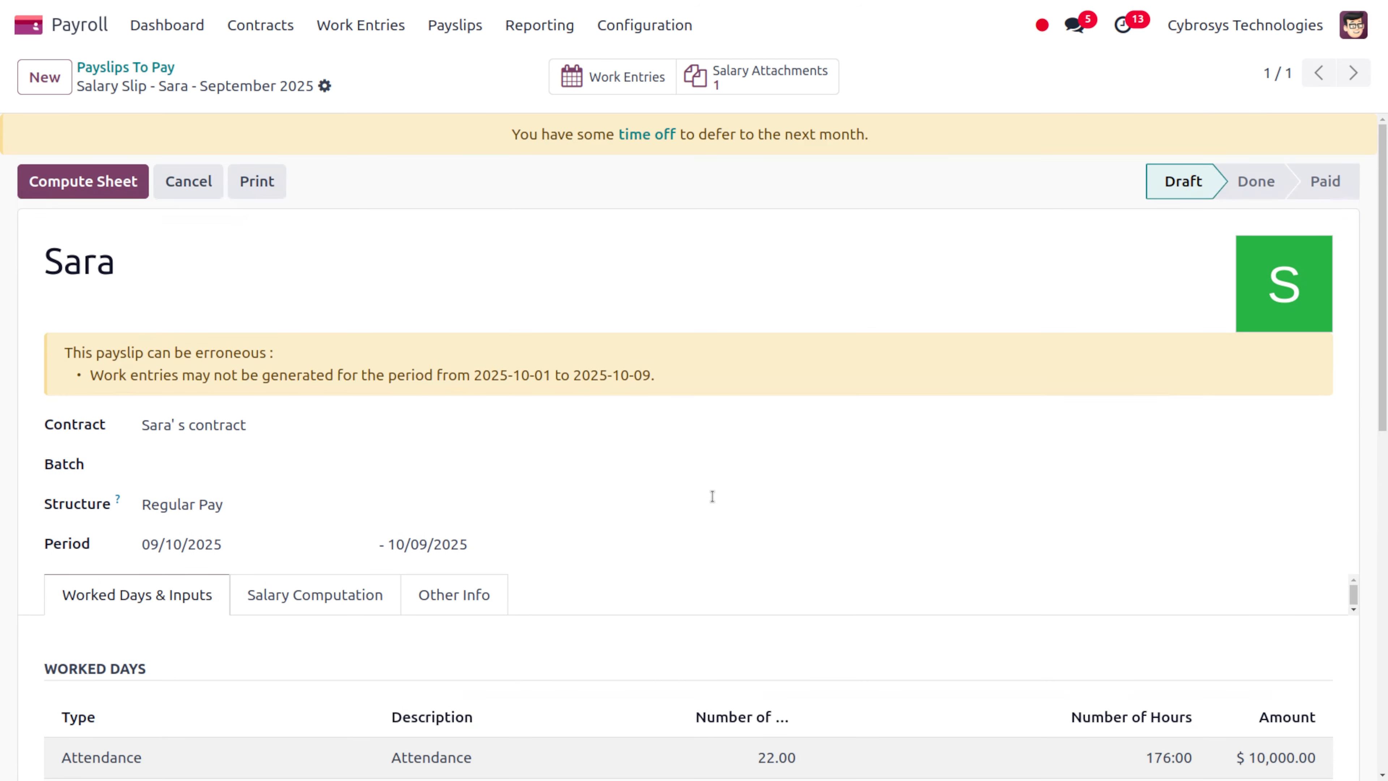
{"action": "left_click", "coordinate": [759, 77]}
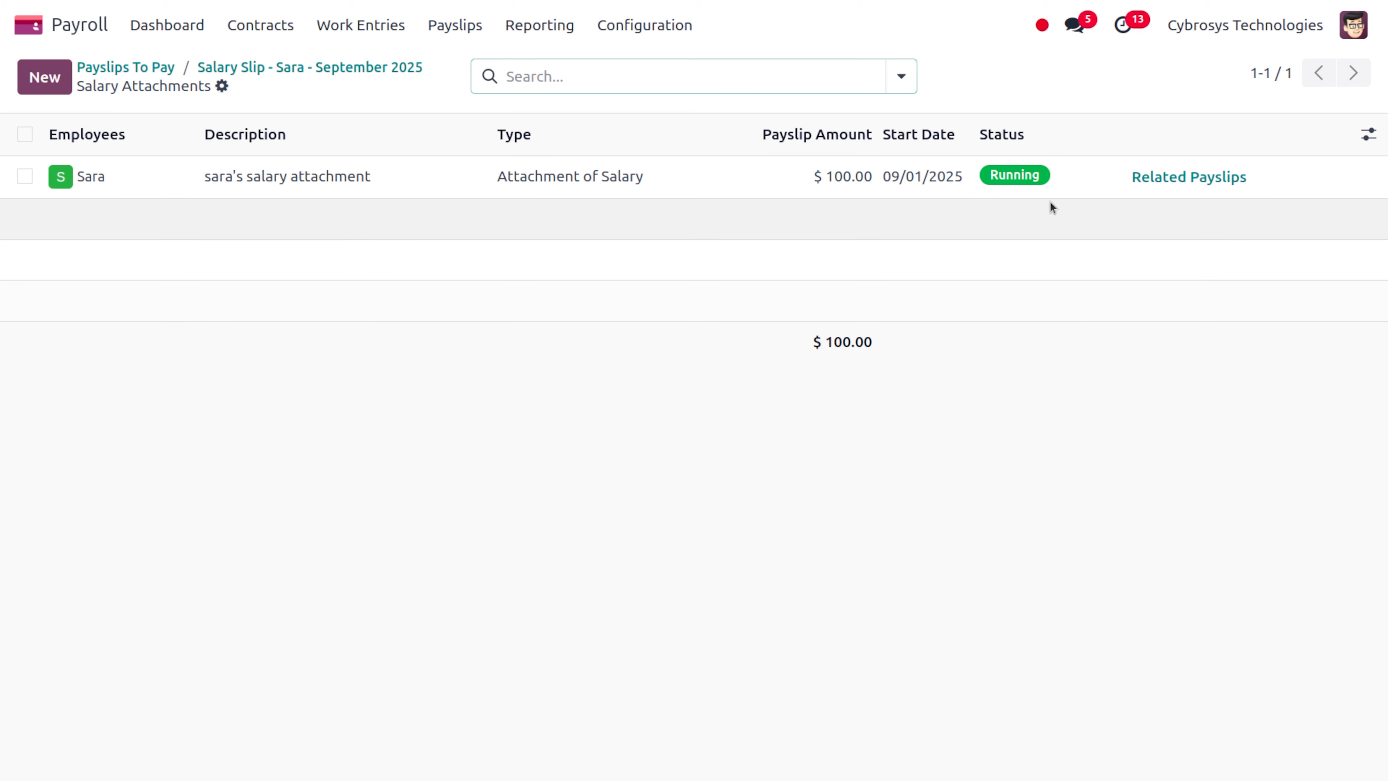
{"action": "left_click", "coordinate": [1161, 185]}
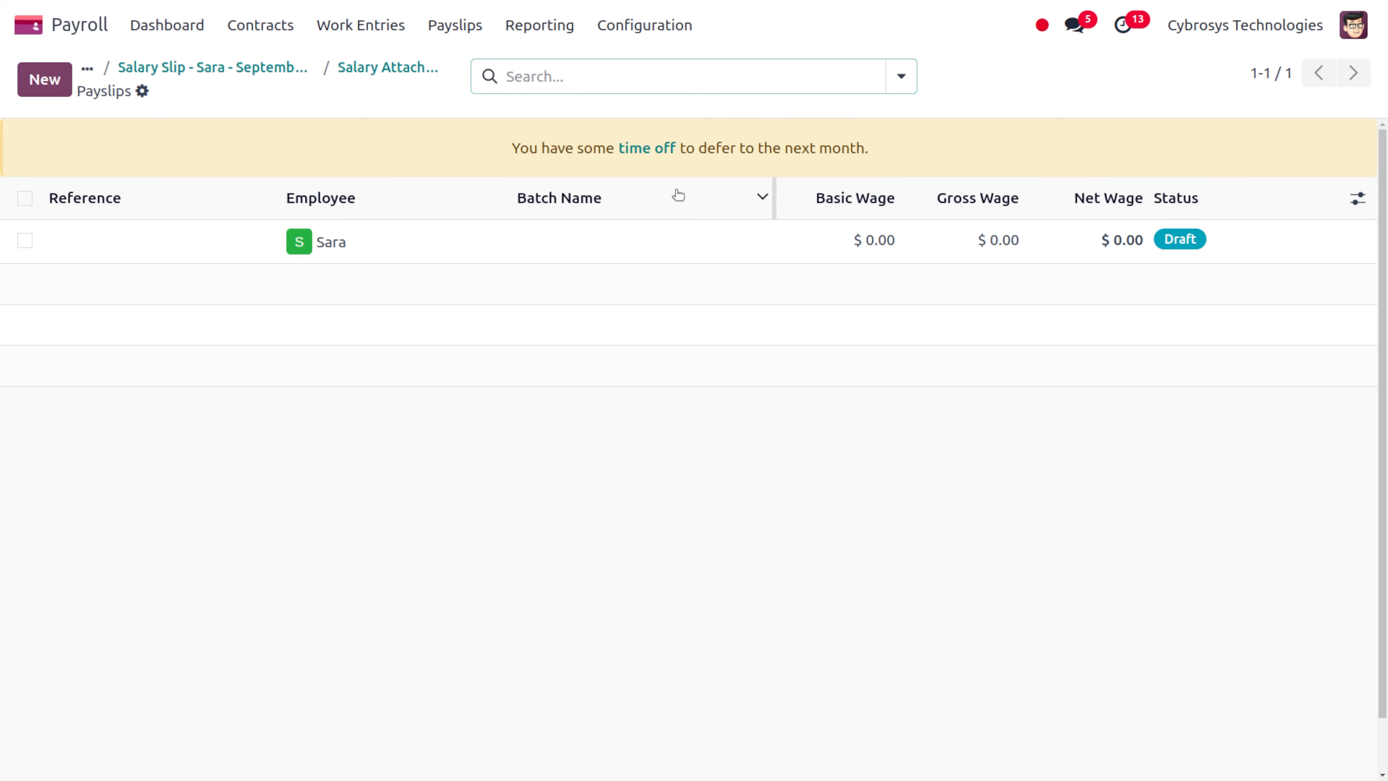
{"action": "left_click", "coordinate": [357, 78]}
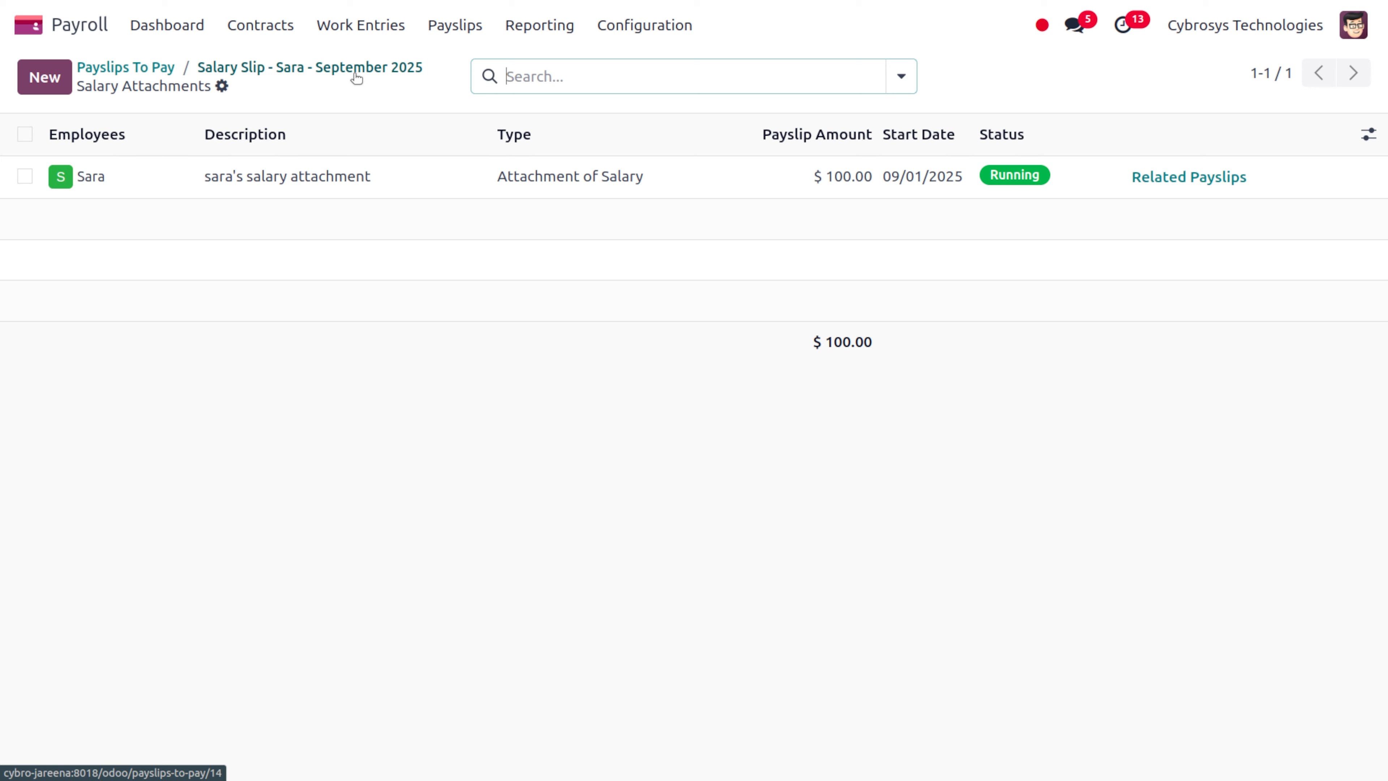
{"action": "left_click", "coordinate": [288, 69]}
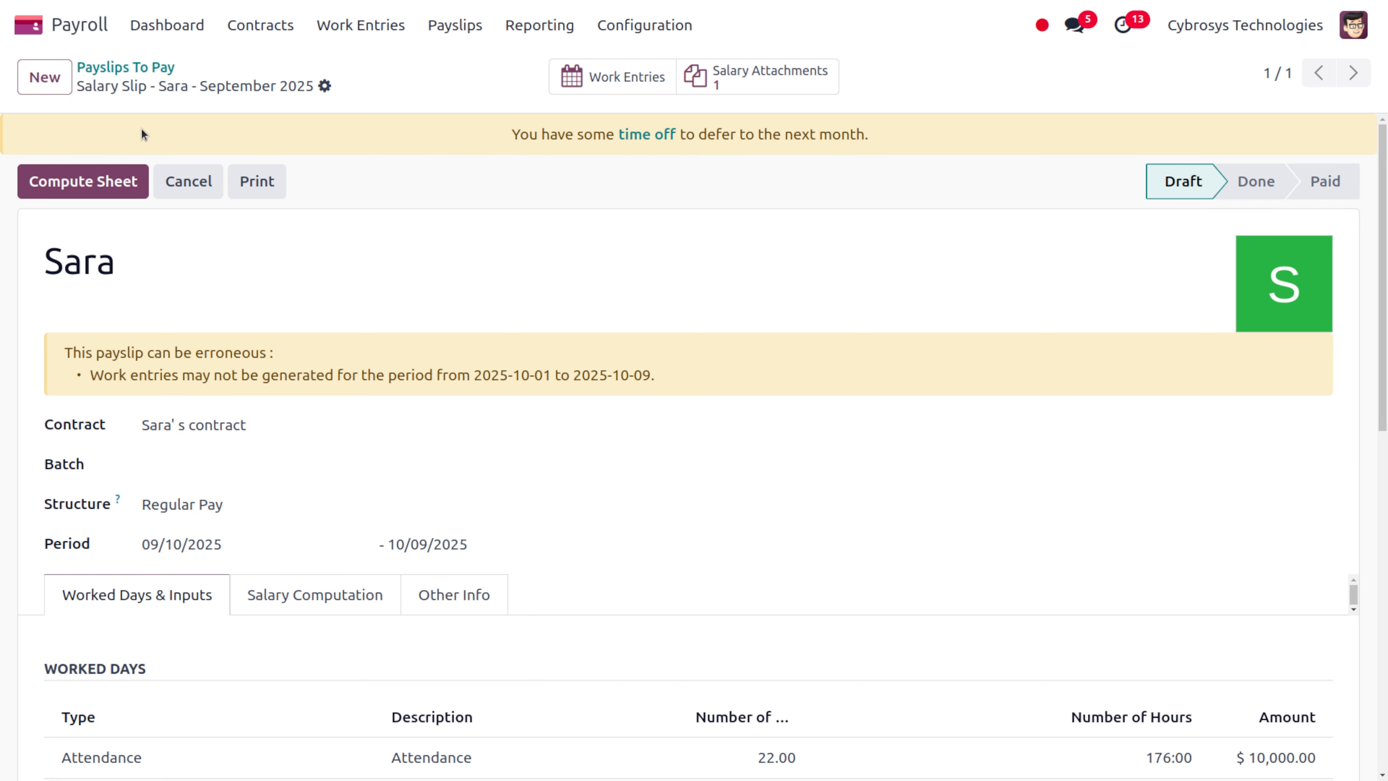
Compute the September 2025 payslip into SLIP/004 and review its 100.00 salary attachment input
{"action": "left_click", "coordinate": [68, 182]}
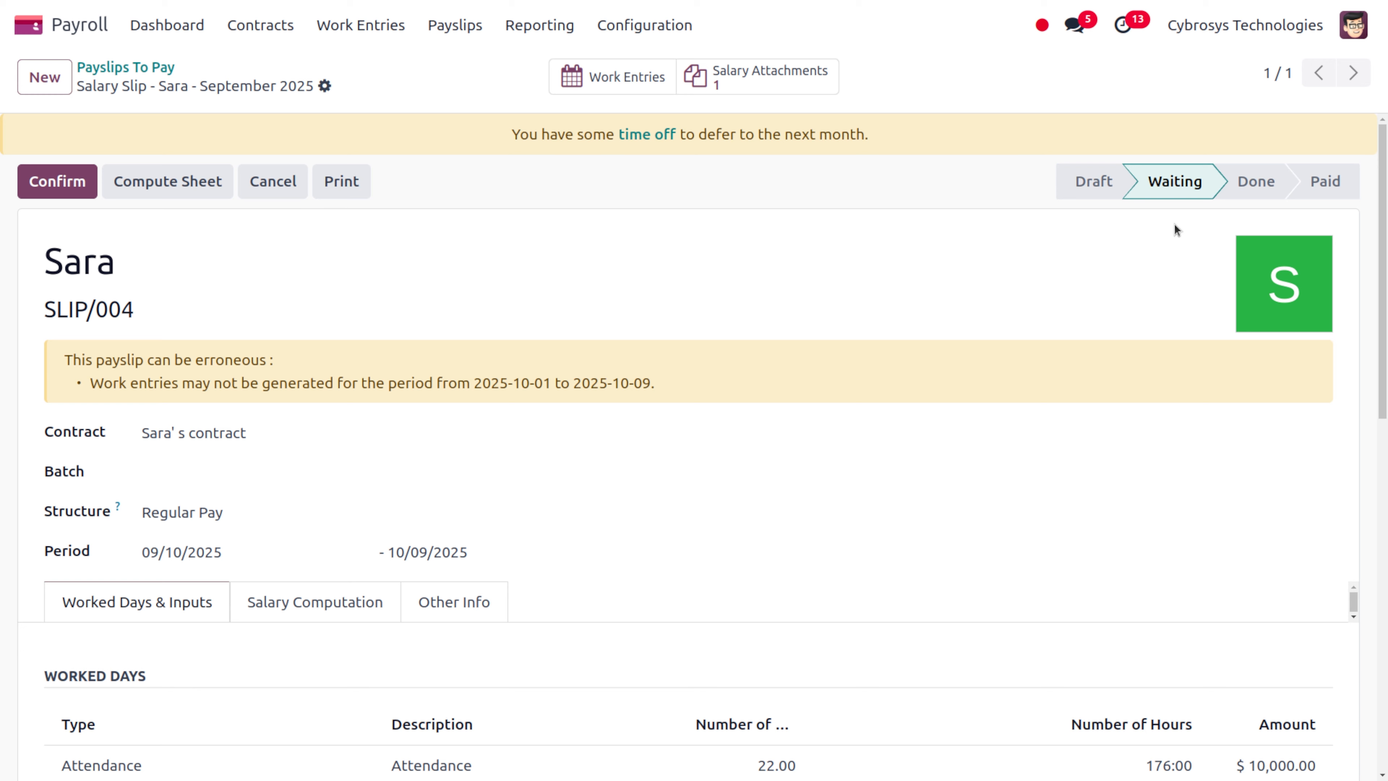
{"action": "scroll", "coordinate": [680, 192], "scroll_direction": "down", "scroll_amount": 8}
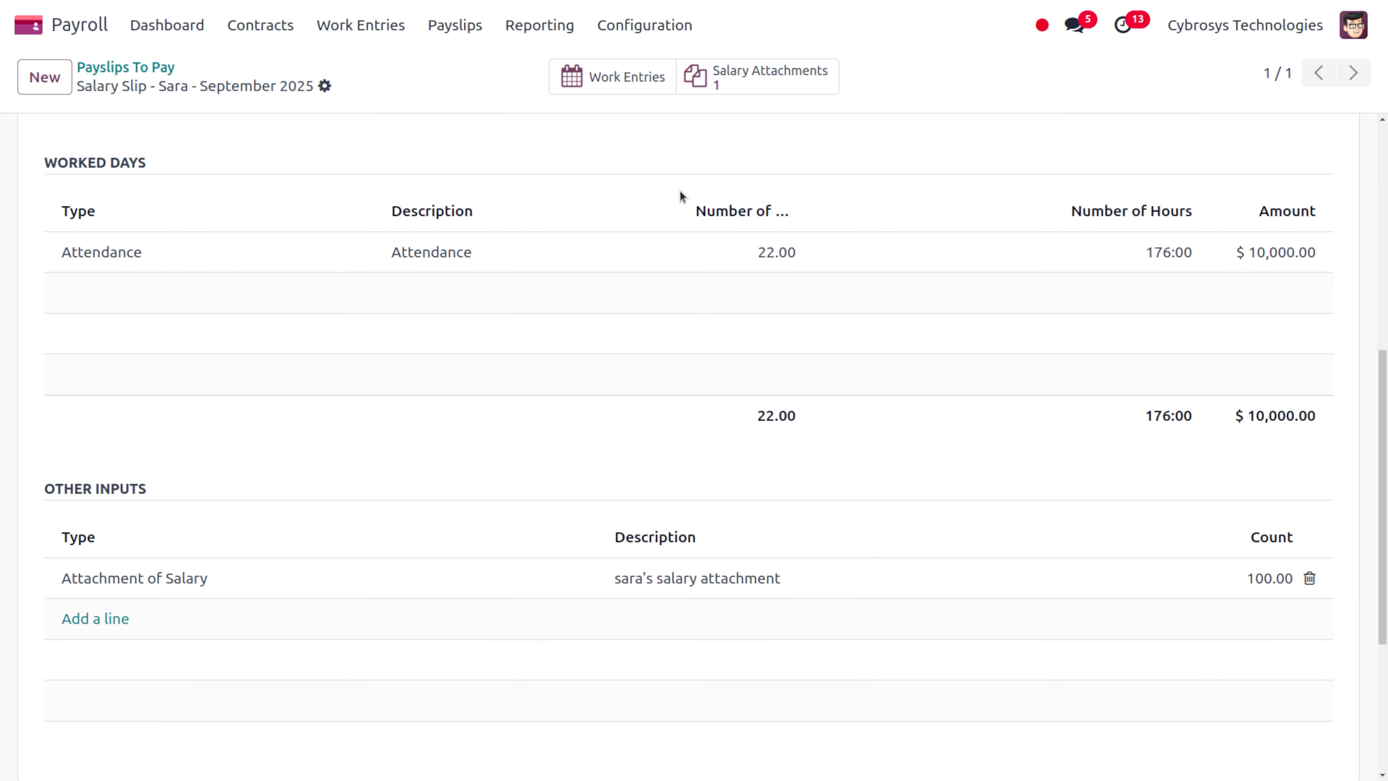
{"action": "scroll", "coordinate": [680, 196], "scroll_direction": "up", "scroll_amount": 10}
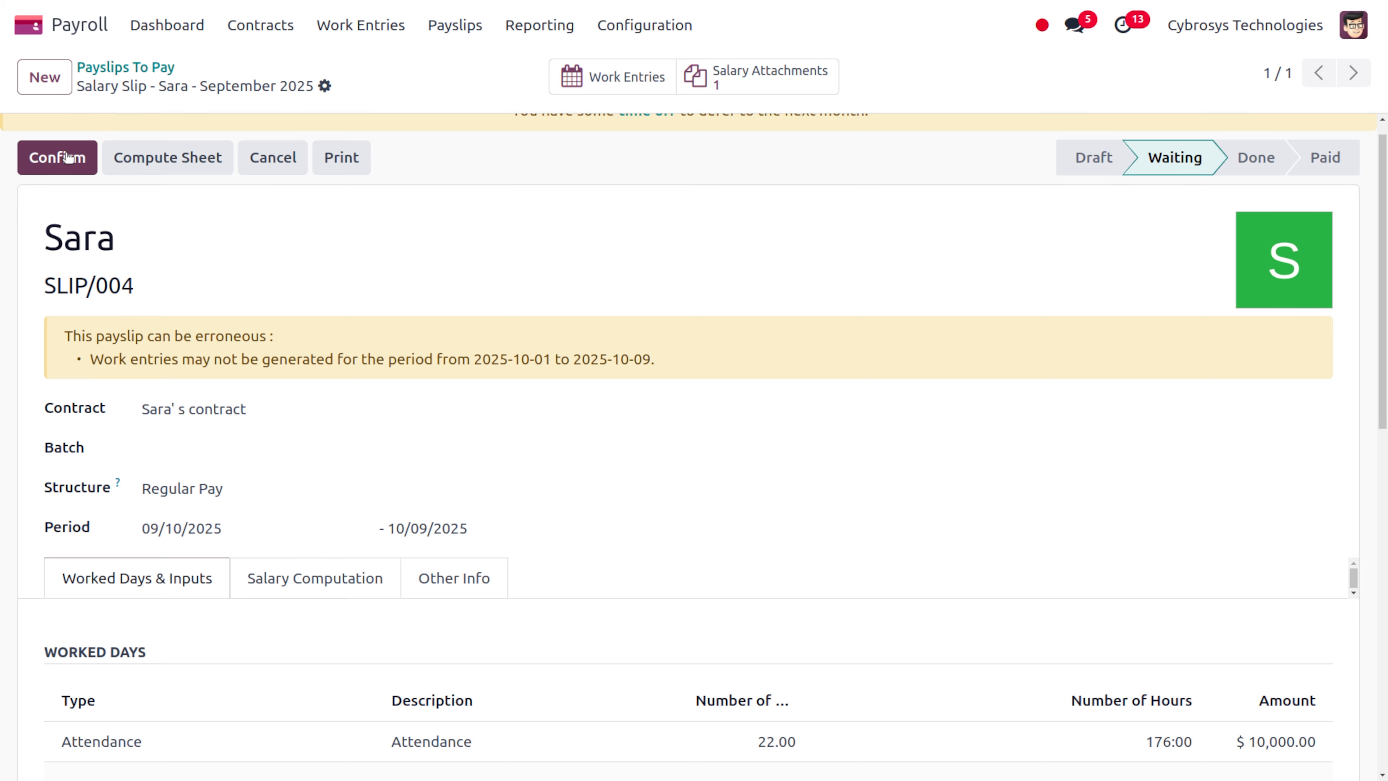
{"action": "left_click", "coordinate": [272, 595]}
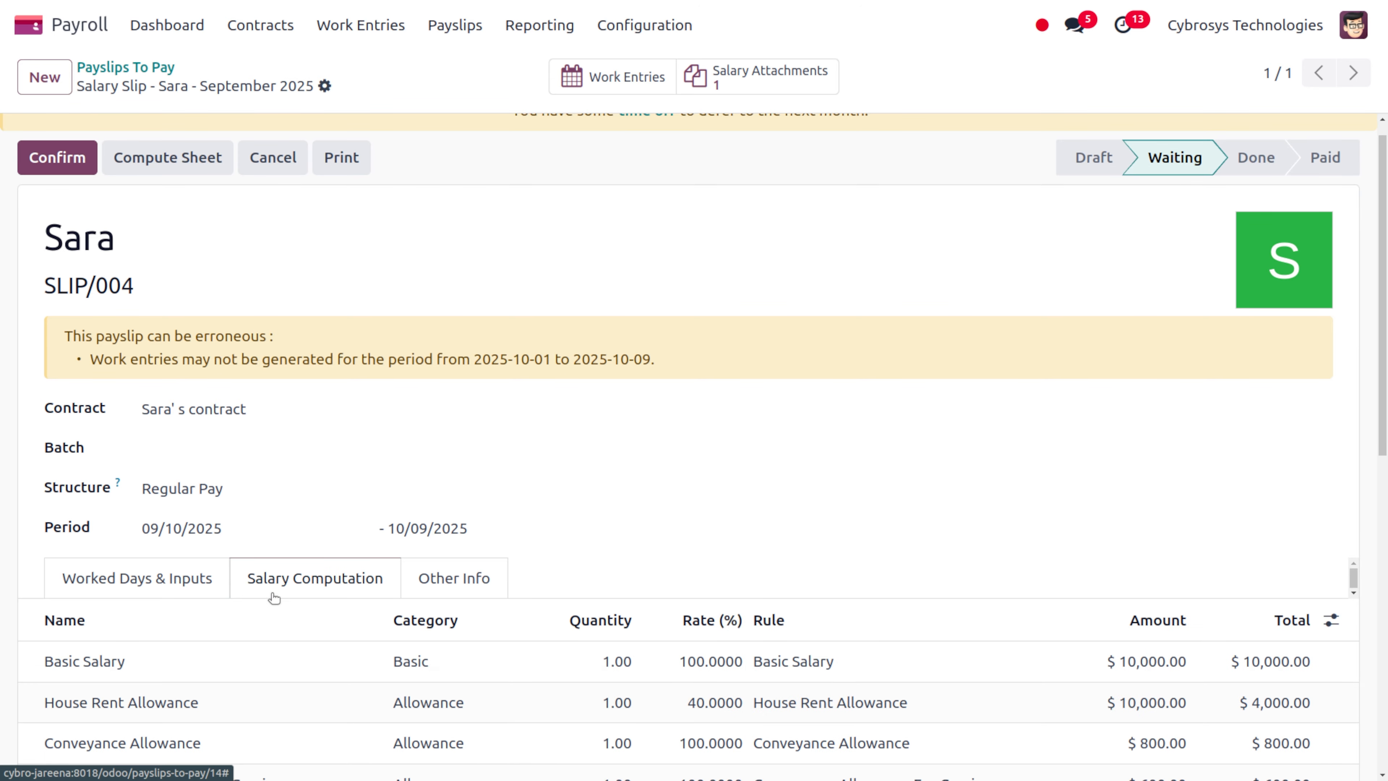
{"action": "scroll", "coordinate": [680, 648], "scroll_direction": "down", "scroll_amount": 3}
{"action": "scroll", "coordinate": [680, 648], "scroll_direction": "down", "scroll_amount": 4}
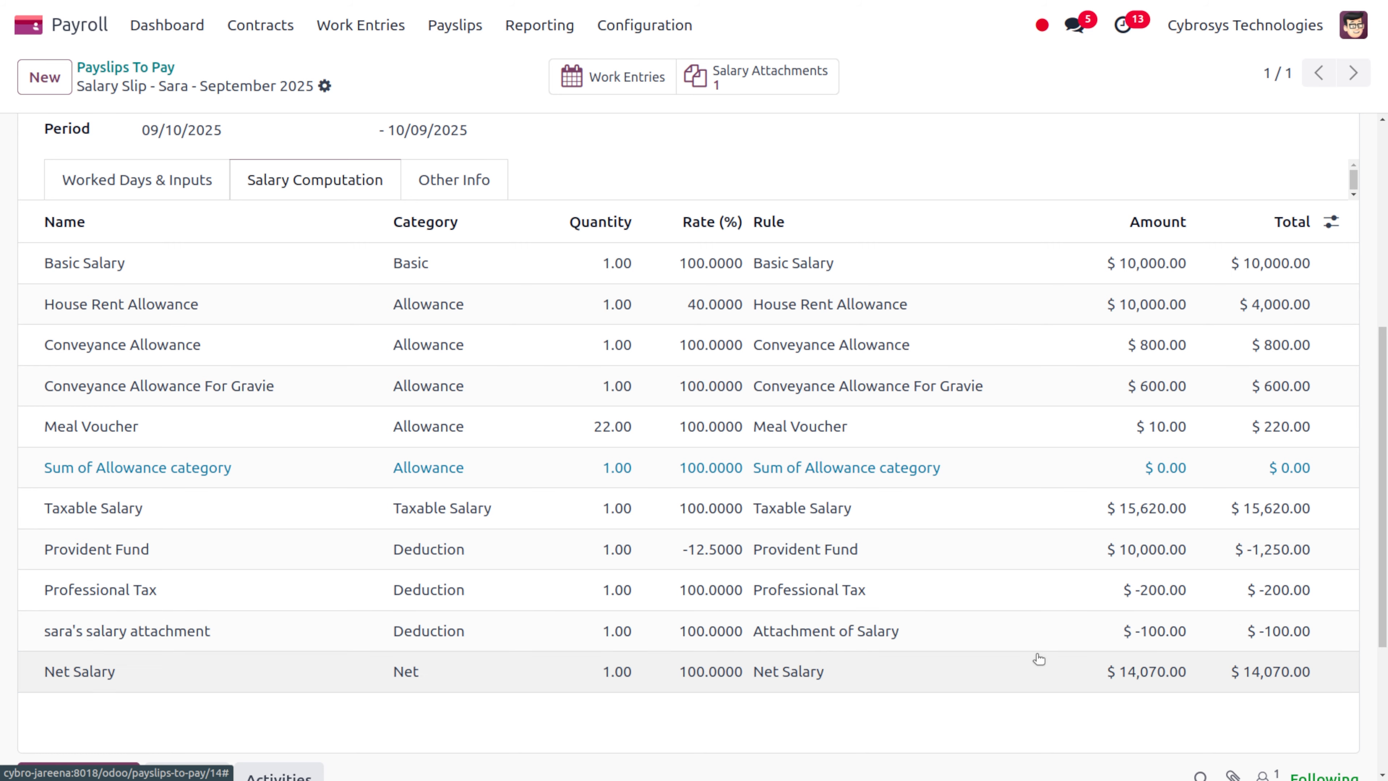
{"action": "scroll", "coordinate": [1033, 655], "scroll_direction": "down", "scroll_amount": 5}
{"action": "scroll", "coordinate": [1033, 655], "scroll_direction": "up", "scroll_amount": 4}
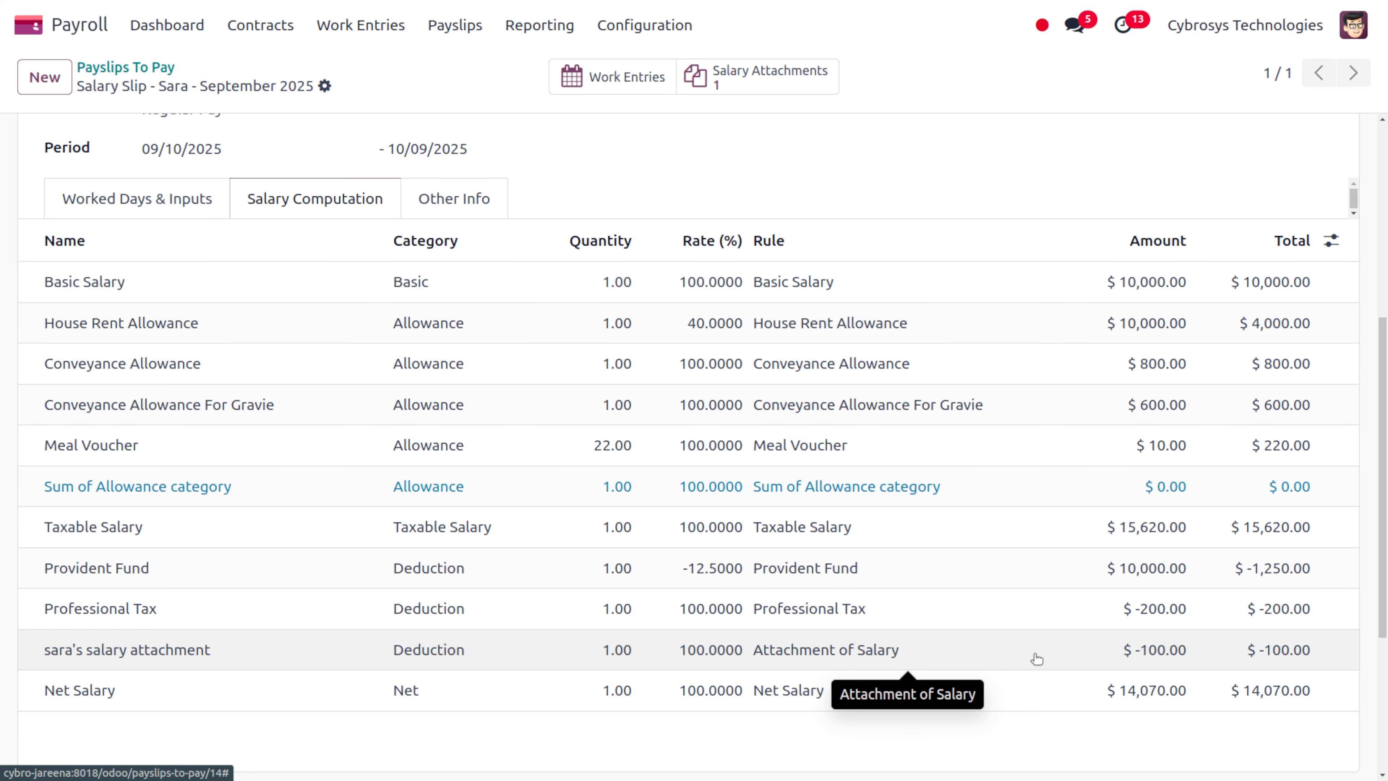
{"action": "scroll", "coordinate": [1037, 659], "scroll_direction": "down", "scroll_amount": 1}
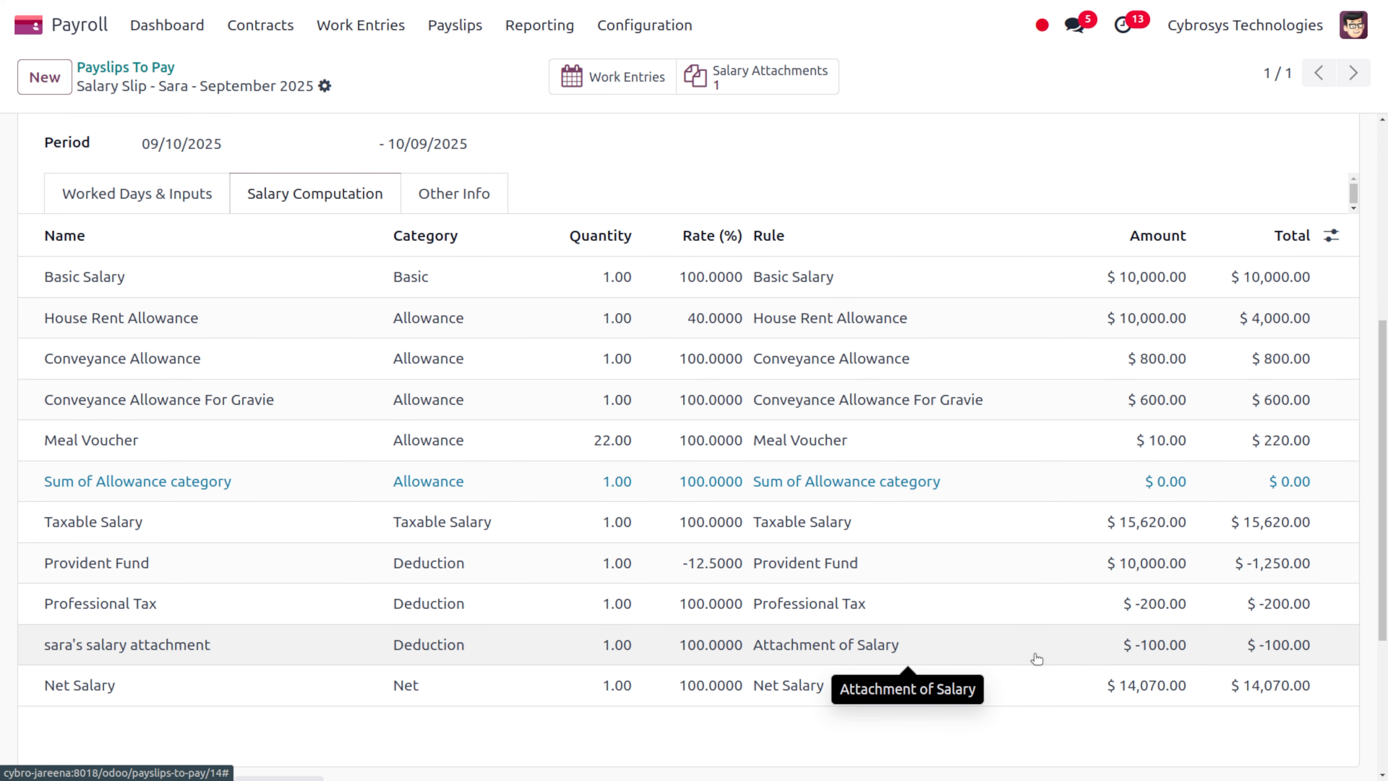
{"action": "scroll", "coordinate": [1037, 658], "scroll_direction": "up", "scroll_amount": 1}
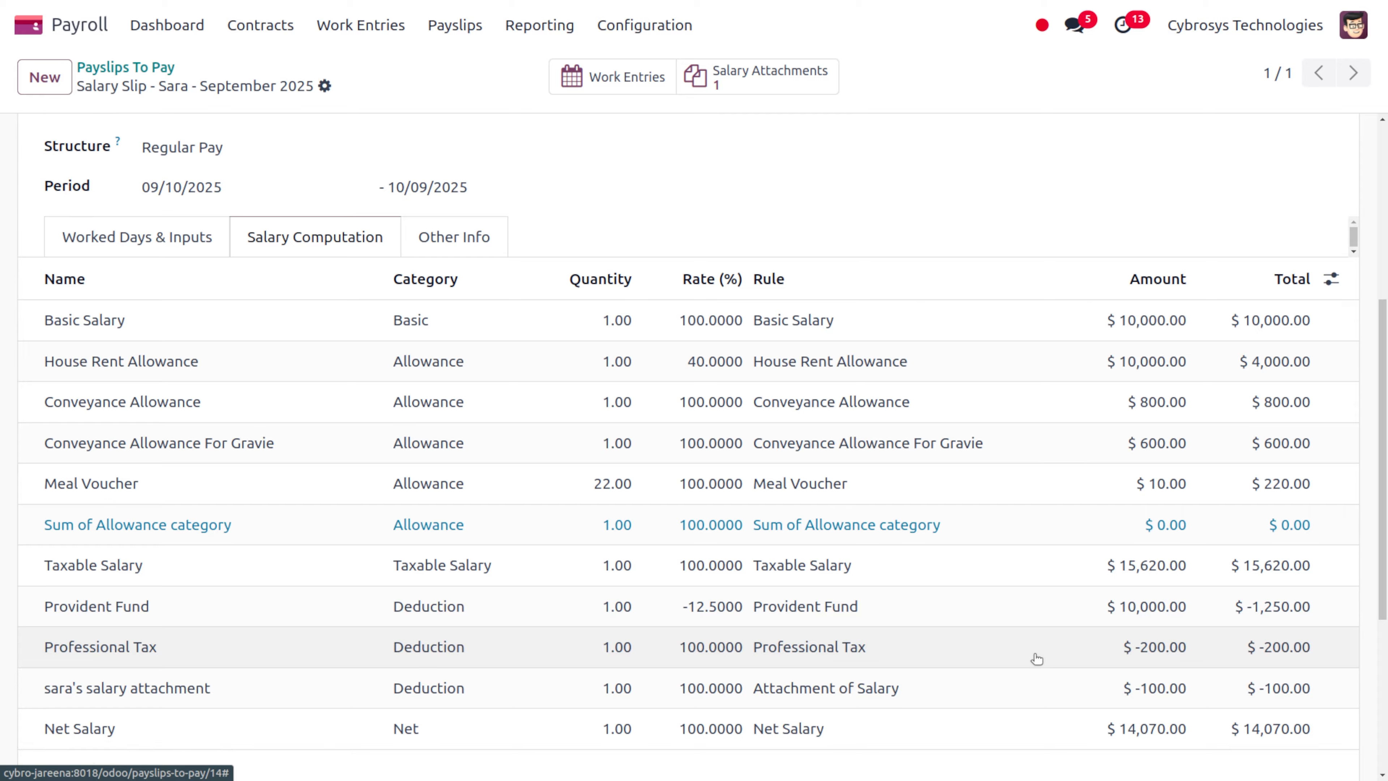
{"action": "scroll", "coordinate": [1035, 659], "scroll_direction": "down", "scroll_amount": 2}
{"action": "scroll", "coordinate": [1036, 658], "scroll_direction": "up", "scroll_amount": 8}
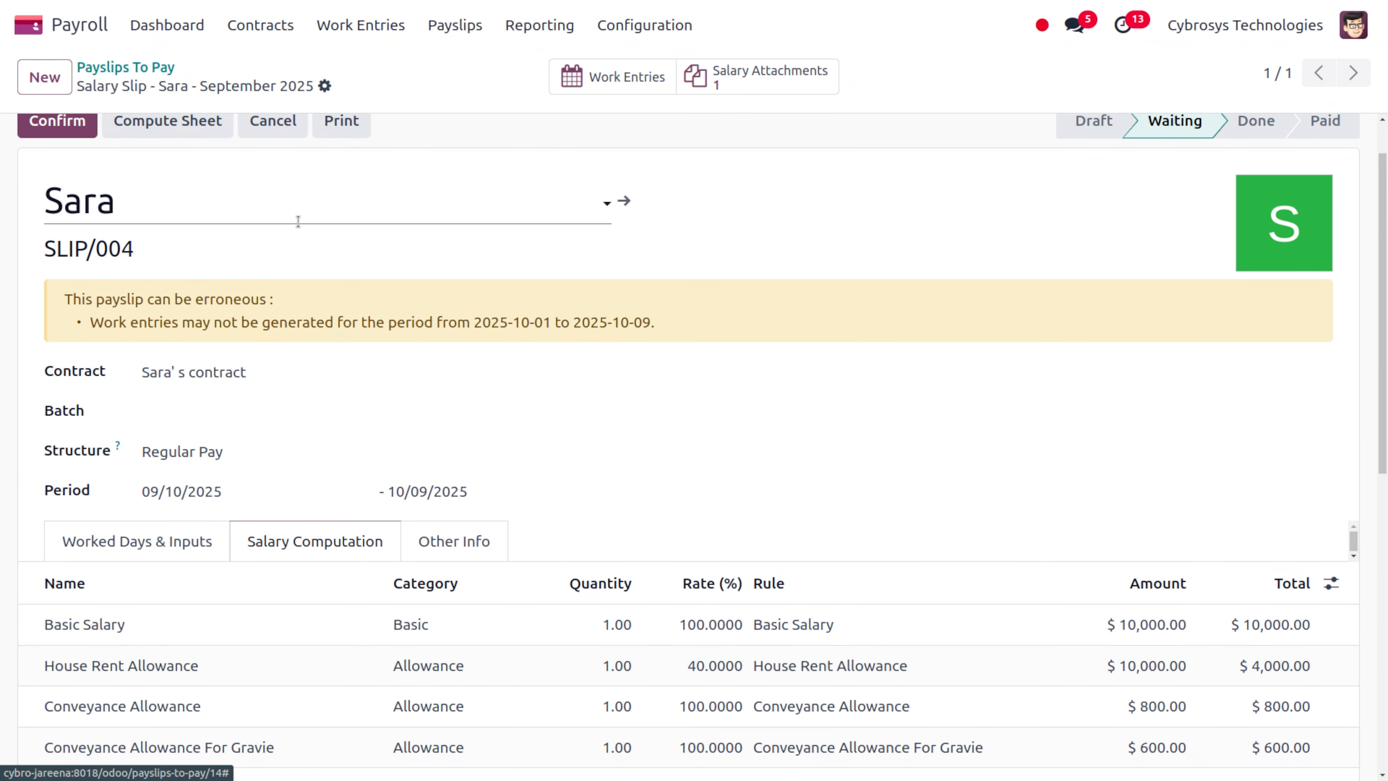
{"action": "scroll", "coordinate": [298, 221], "scroll_direction": "up", "scroll_amount": 1}
Confirm SLIP/004 as Done, mark it Paid, and check the chatter log
{"action": "left_click", "coordinate": [50, 174]}
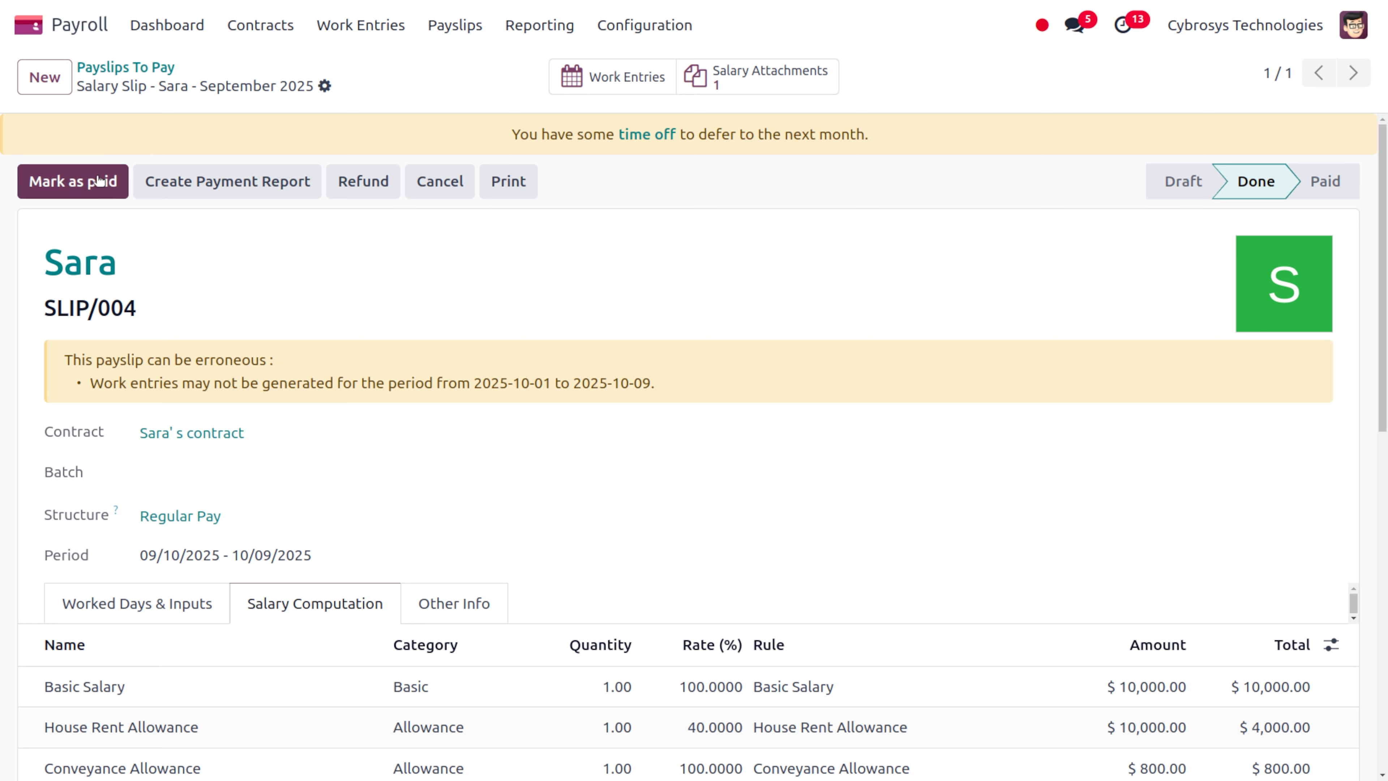
{"action": "left_click", "coordinate": [74, 186]}
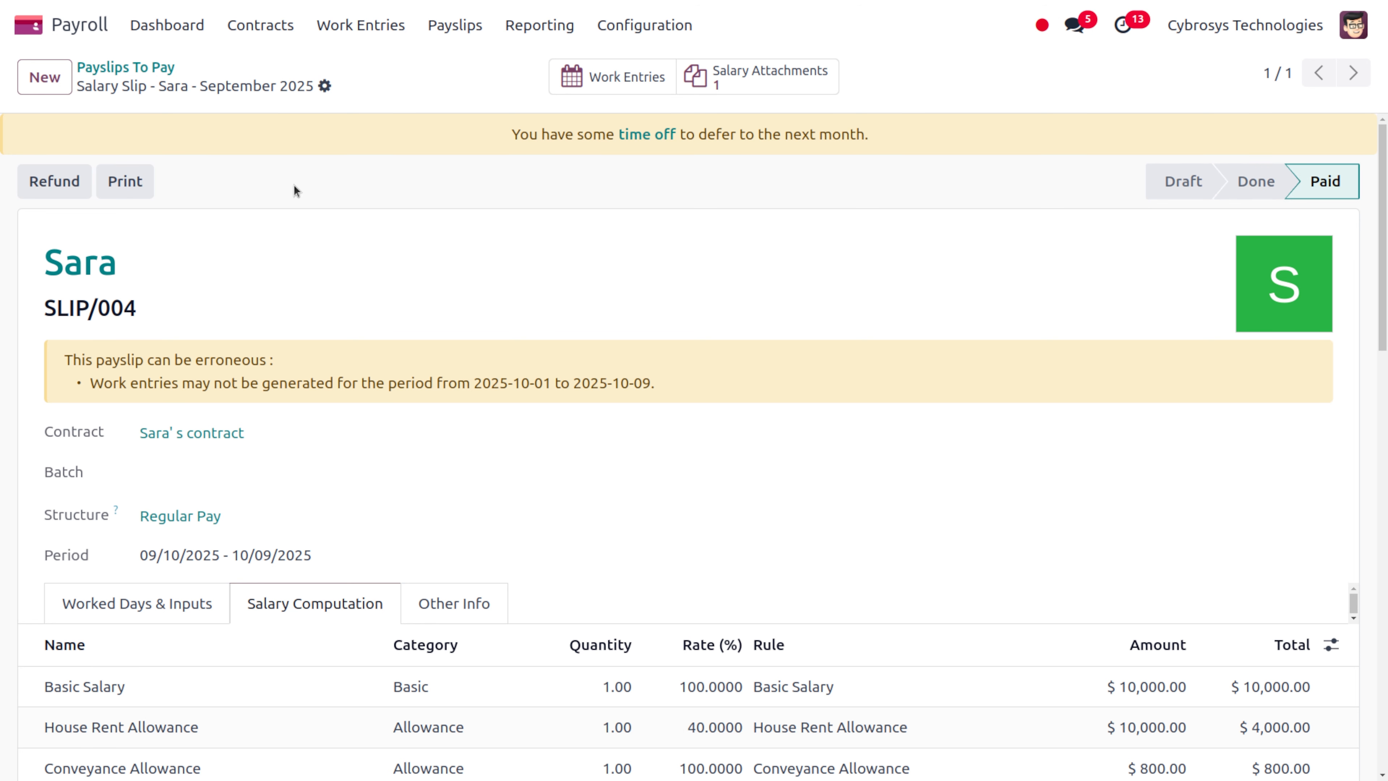
{"action": "scroll", "coordinate": [492, 470], "scroll_direction": "down", "scroll_amount": 10}
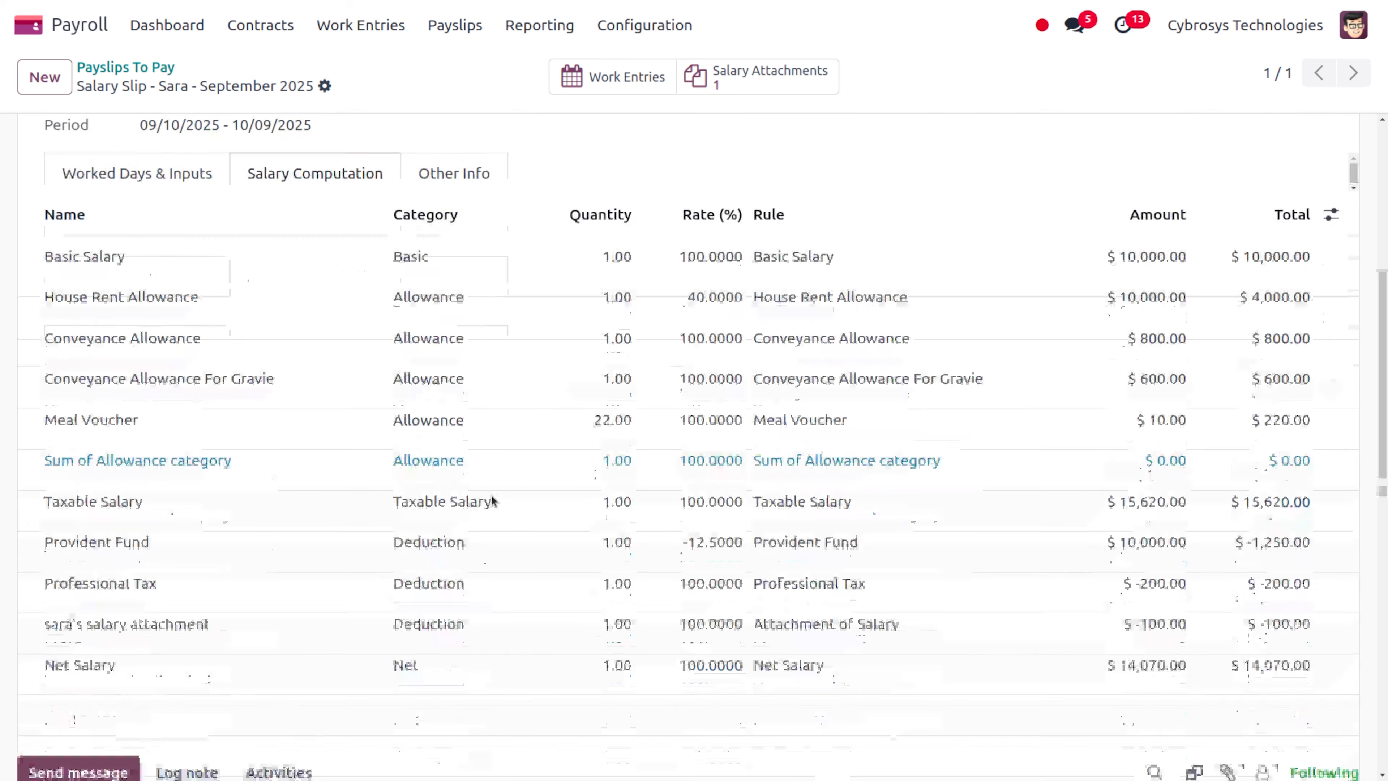
{"action": "scroll", "coordinate": [494, 500], "scroll_direction": "down", "scroll_amount": 5}
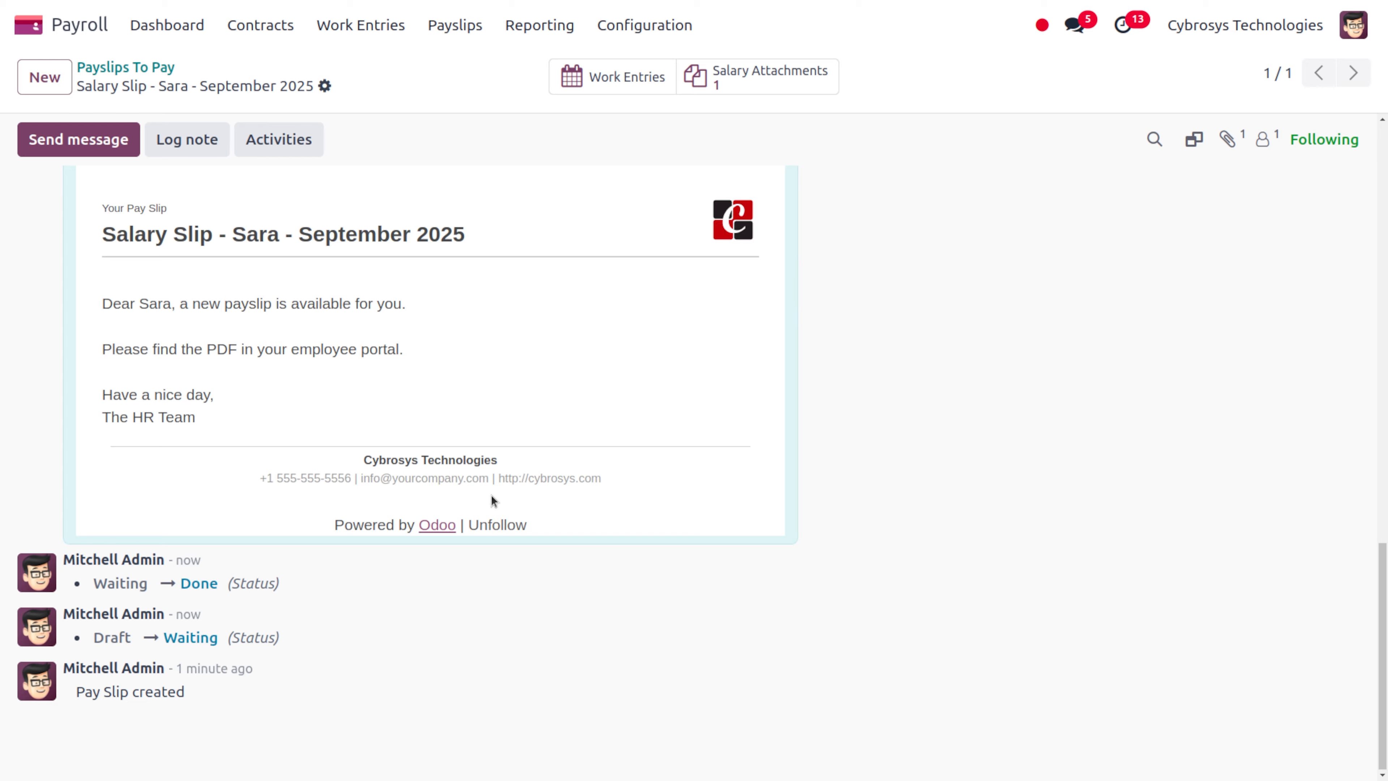
{"action": "scroll", "coordinate": [491, 496], "scroll_direction": "up", "scroll_amount": 15}
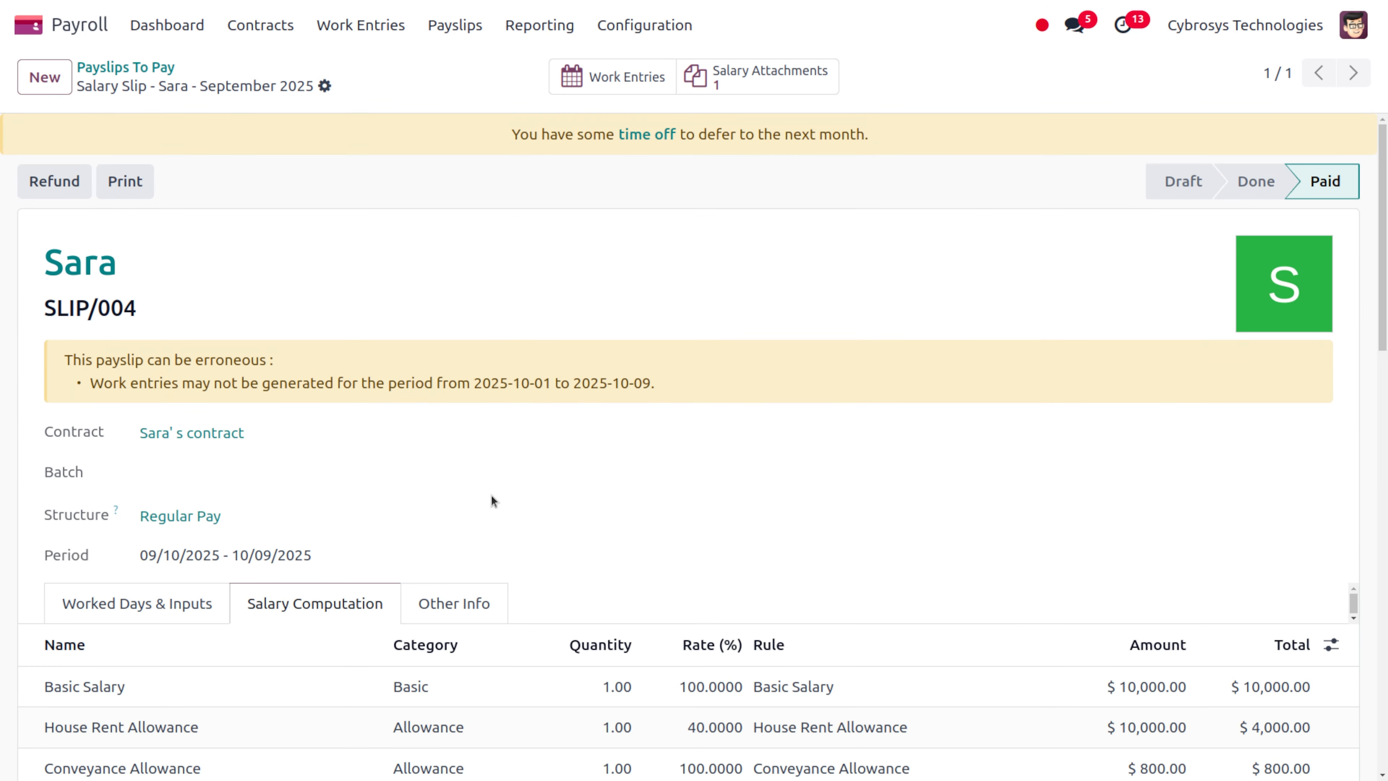